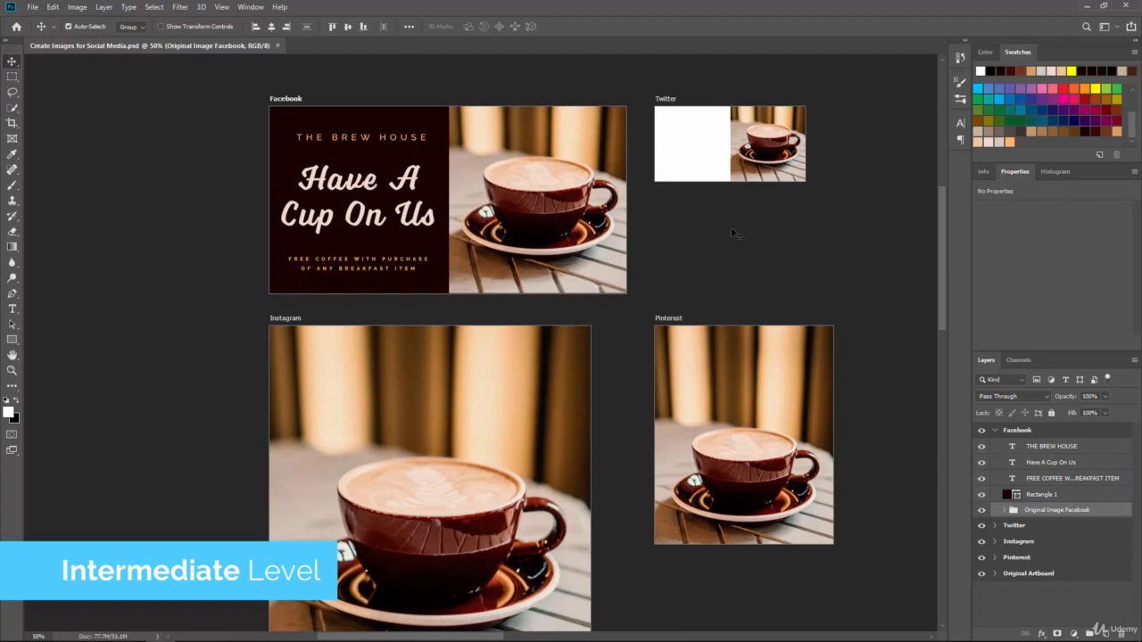
Duplicate the Facebook artboard's Rectangle 1 layer and move the copy into the Pinterest artboard
drag(735, 248, 736, 203)
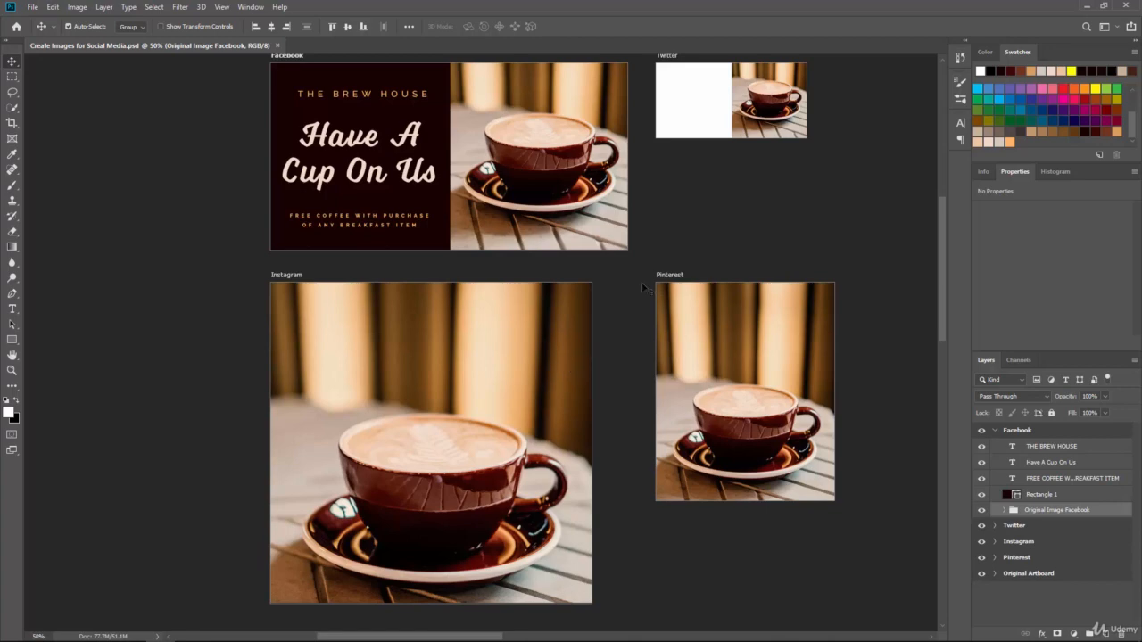
drag(730, 249, 637, 253)
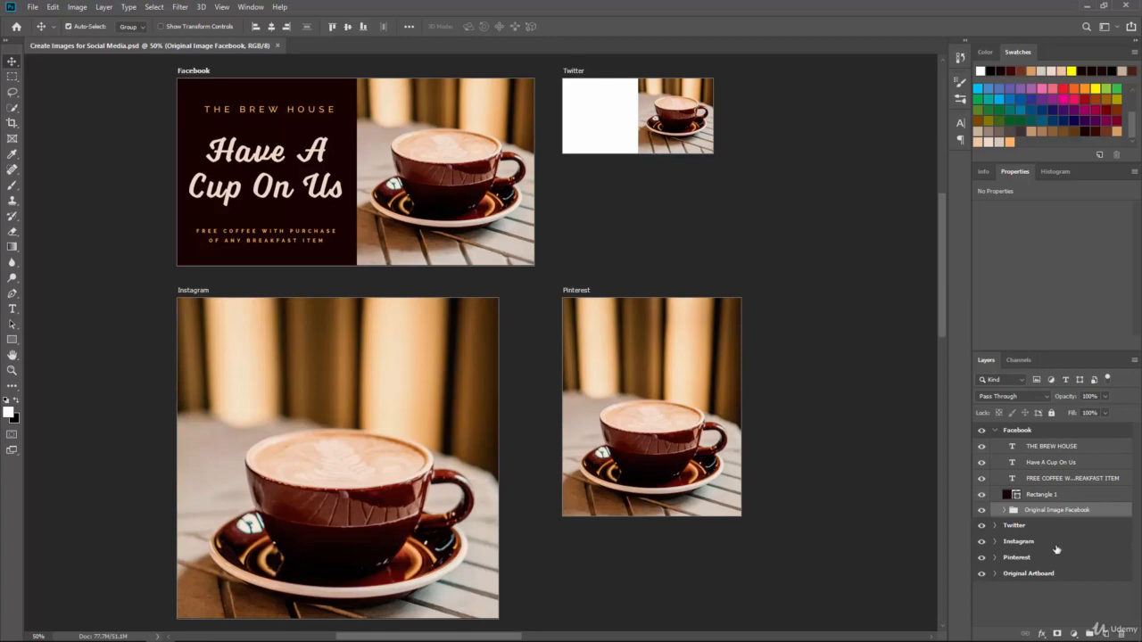
click(1063, 496)
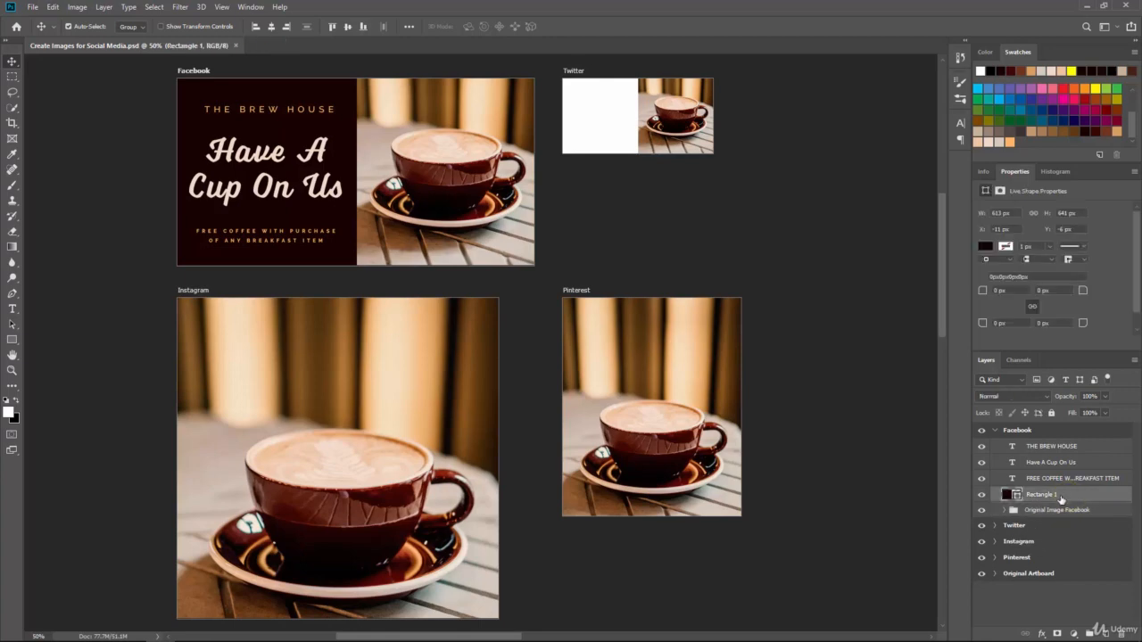
right_click(1061, 498)
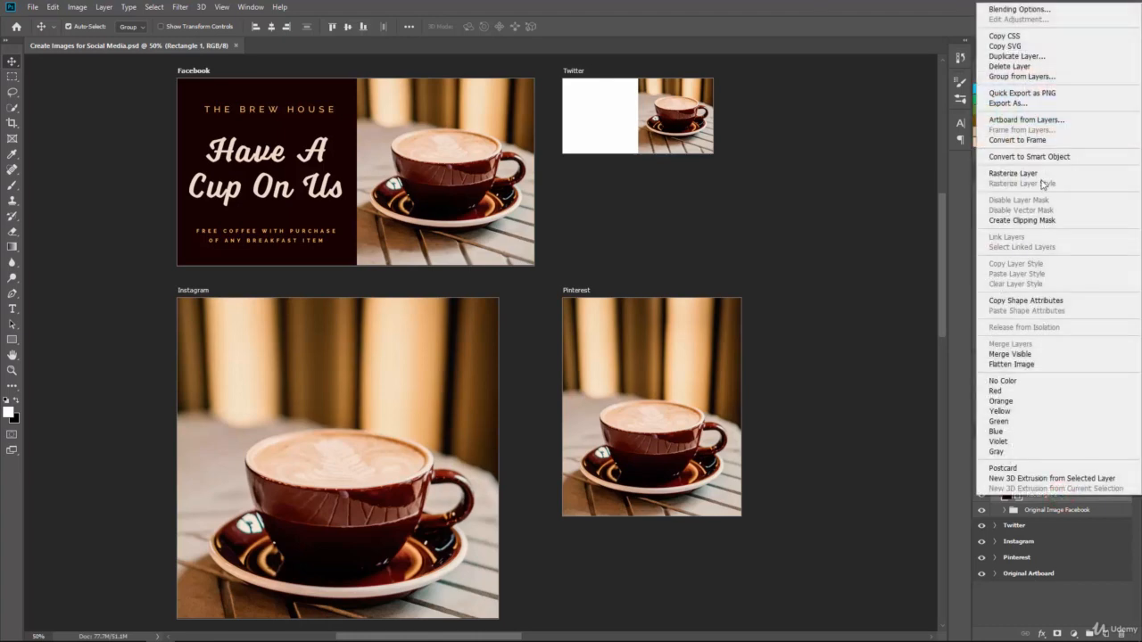
click(1080, 530)
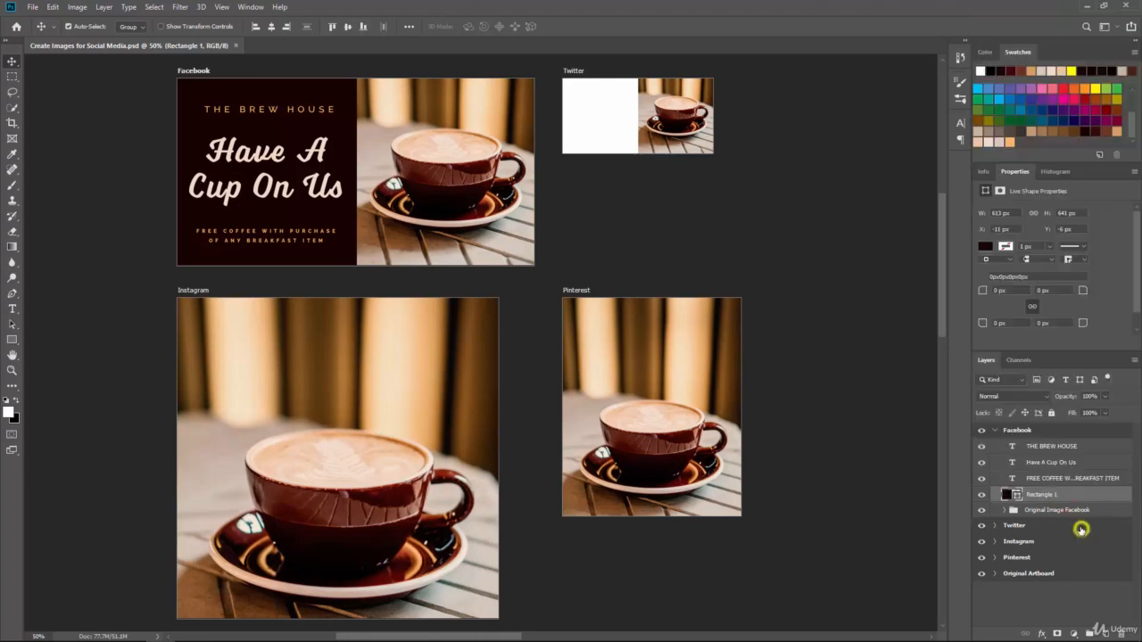
click(1075, 497)
drag(1075, 500, 1108, 631)
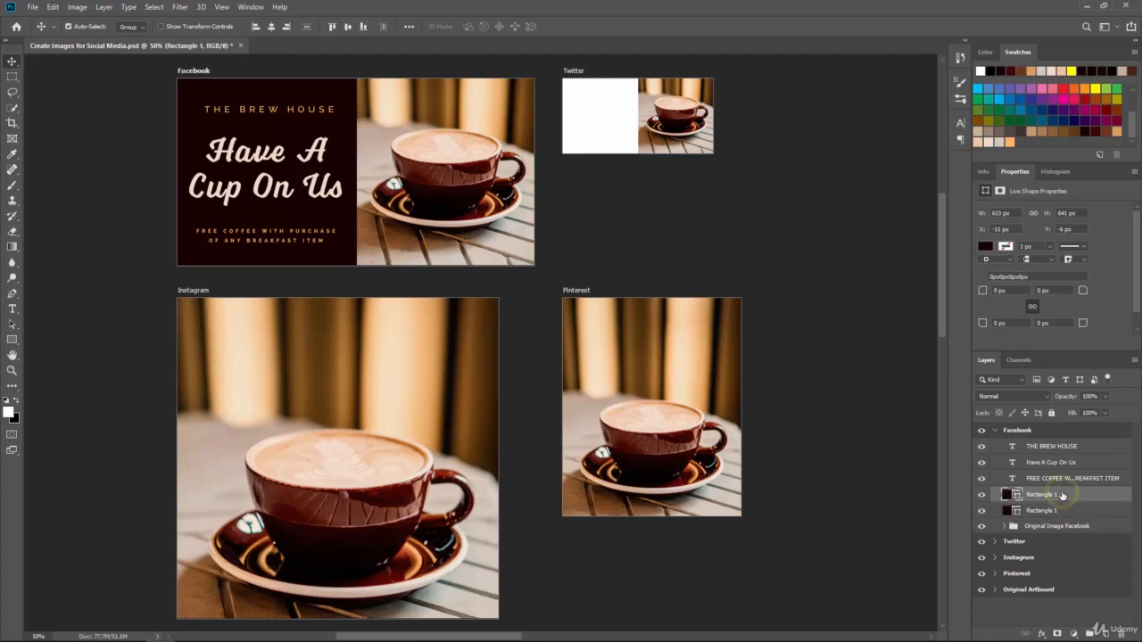
shift+click(1061, 511)
drag(1061, 511, 1056, 573)
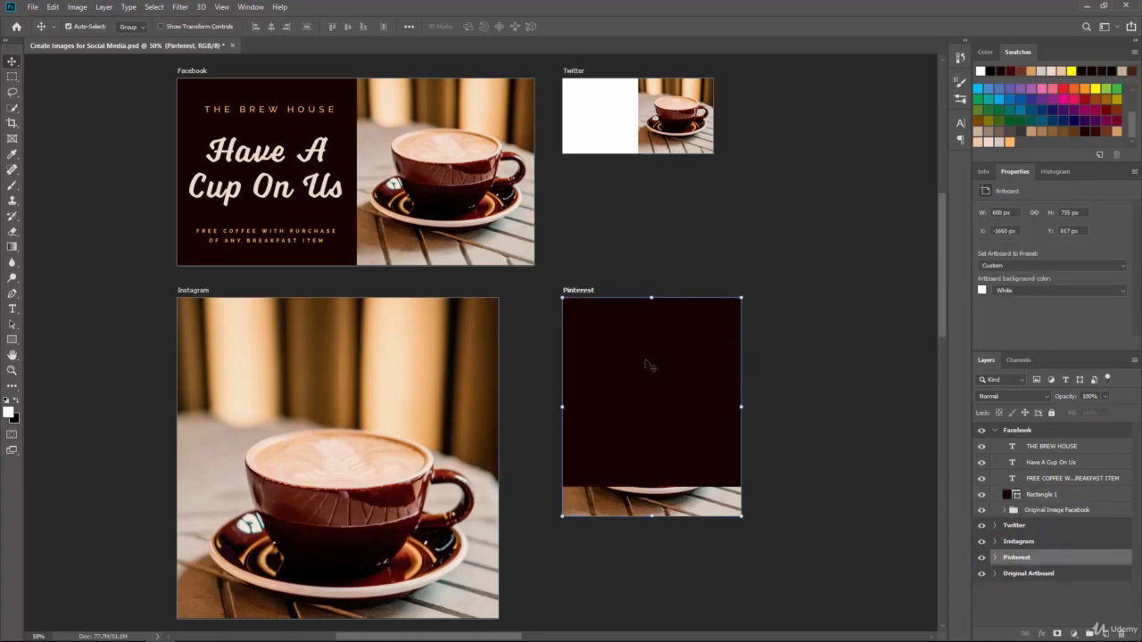
Shorten the Pinterest artboard's dark rectangle to a height of 273 px by raising its lower corner anchor points with the Direct Selection Tool
click(13, 329)
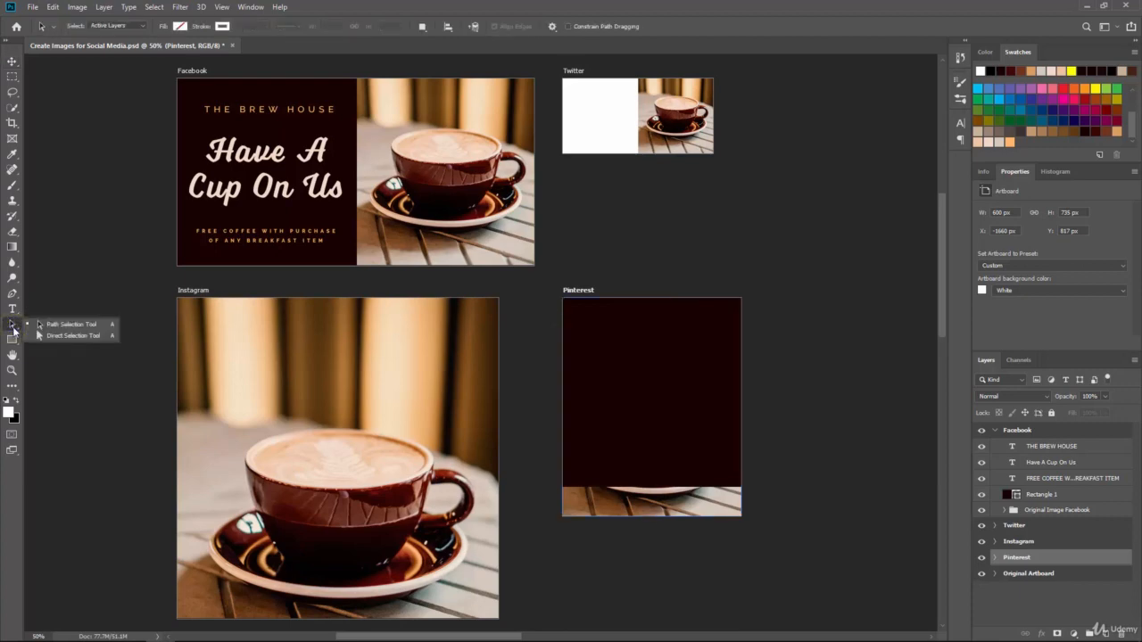
click(66, 336)
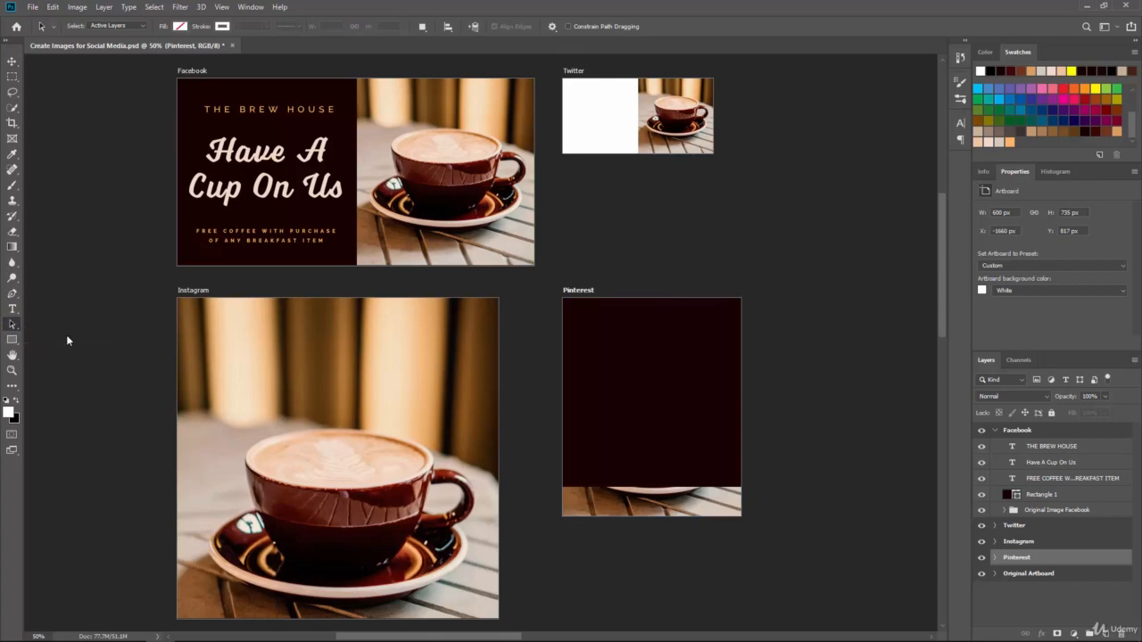
click(628, 402)
click(996, 559)
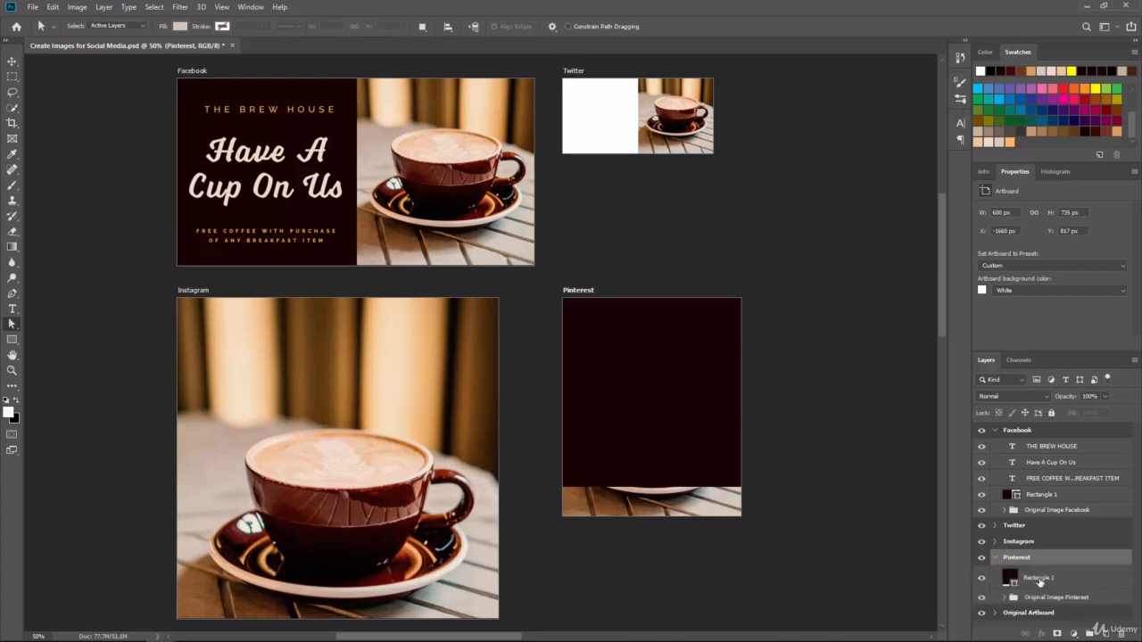
click(1039, 582)
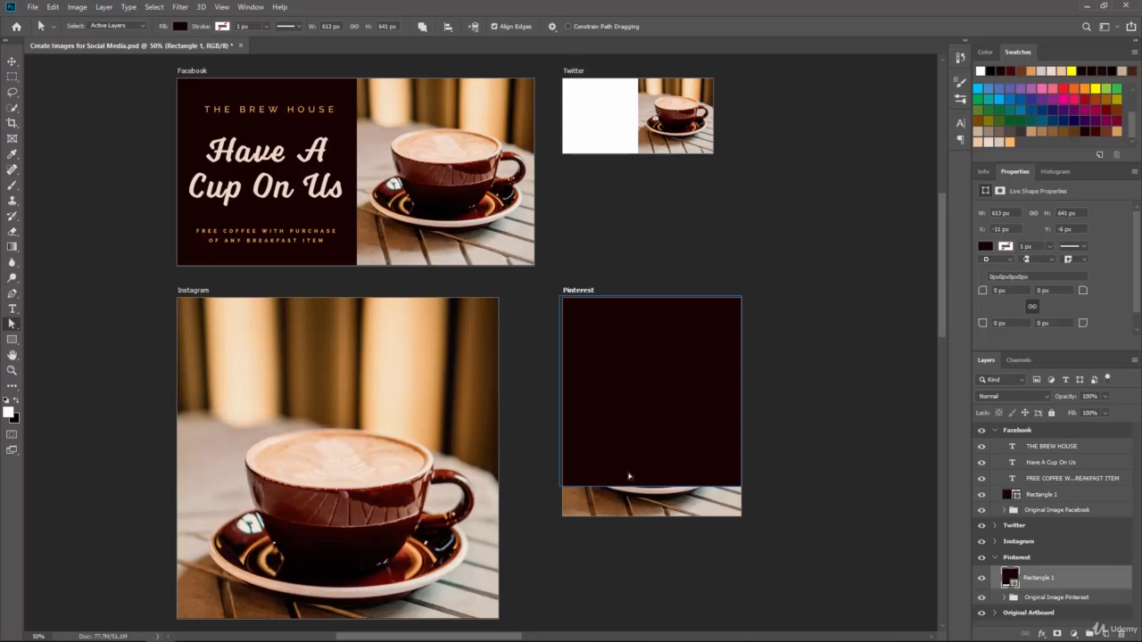
click(562, 478)
click(560, 488)
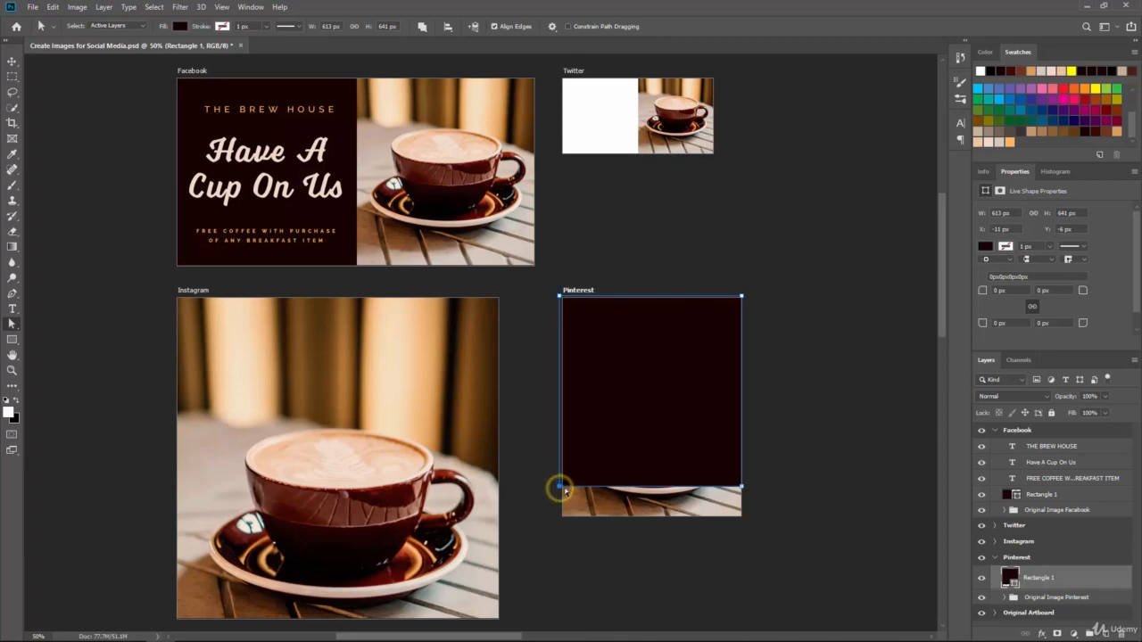
click(741, 488)
drag(742, 488, 743, 375)
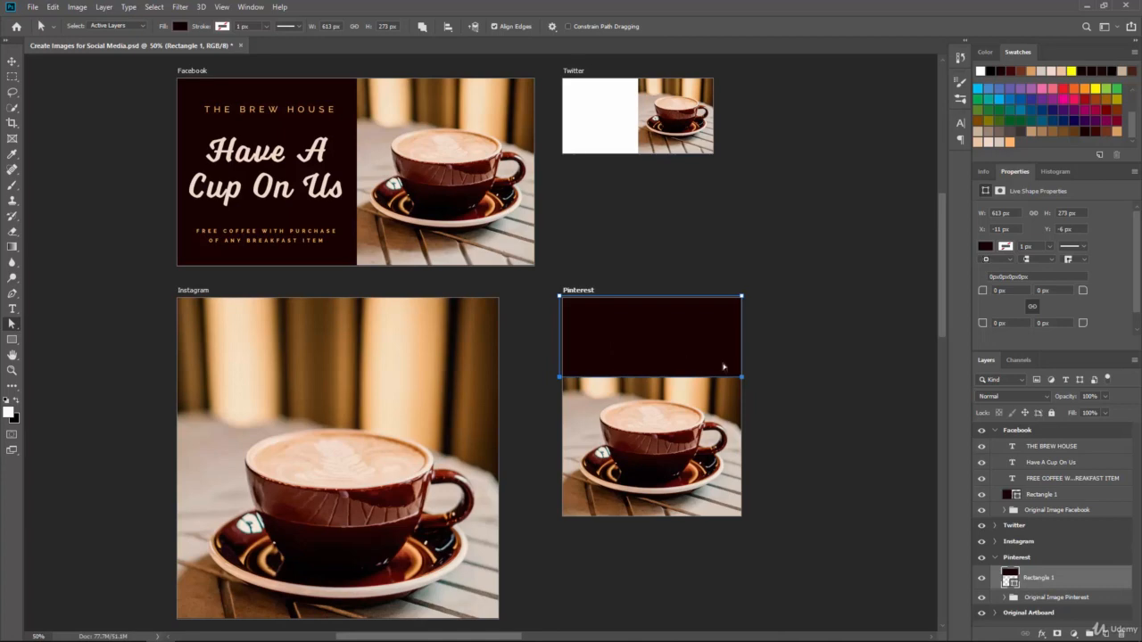
click(785, 368)
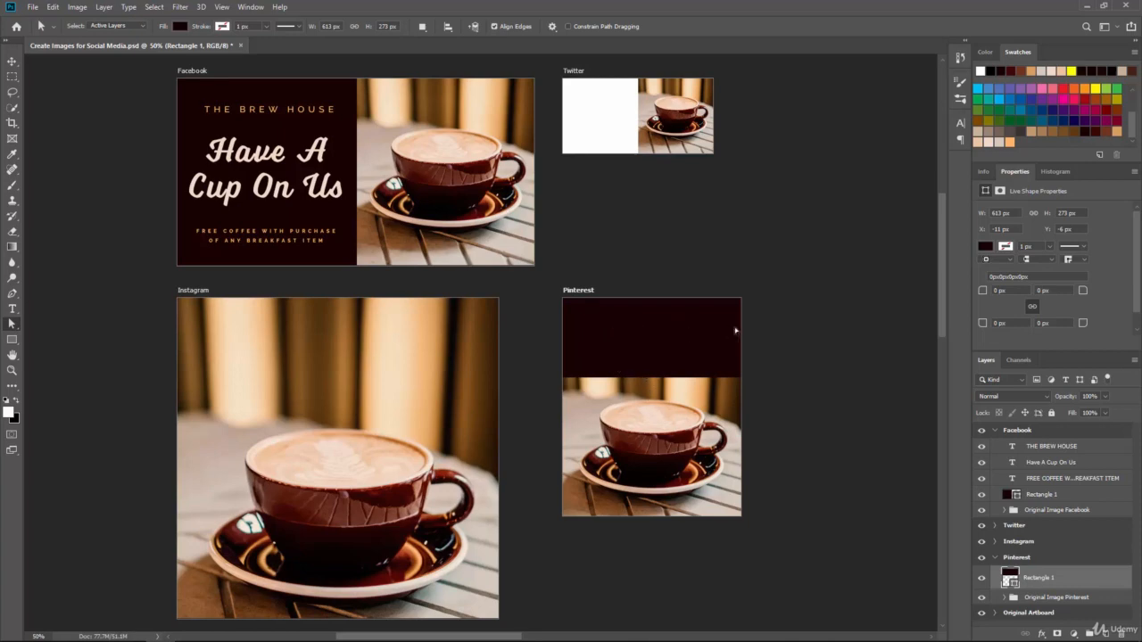
Shift the Original Image Pinterest group slightly upward within the Pinterest artboard
click(1038, 600)
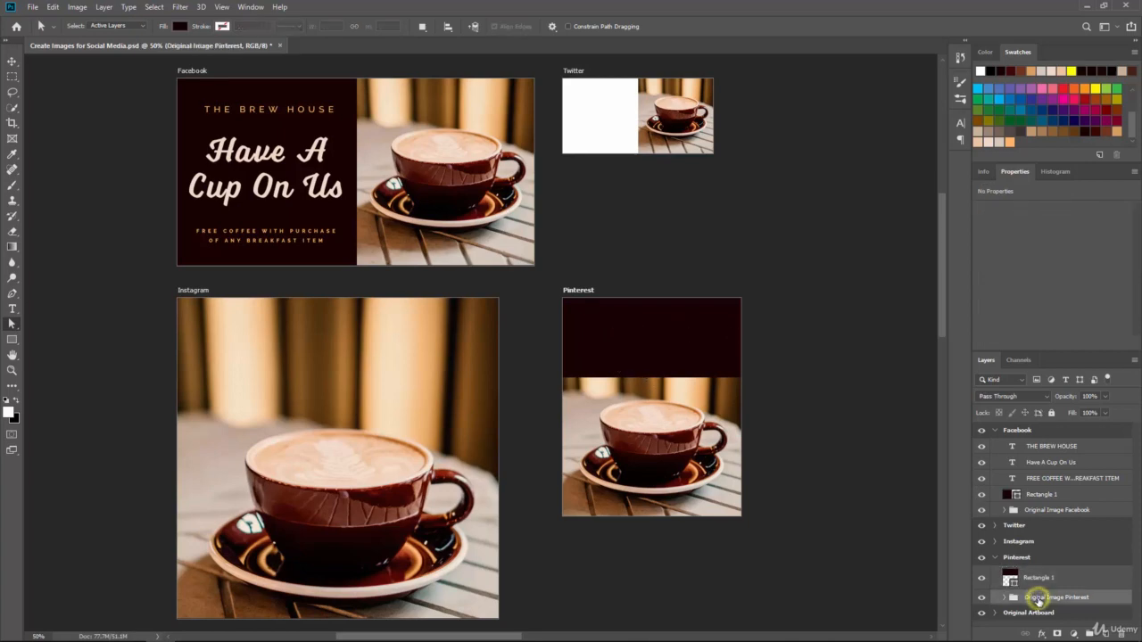
click(13, 61)
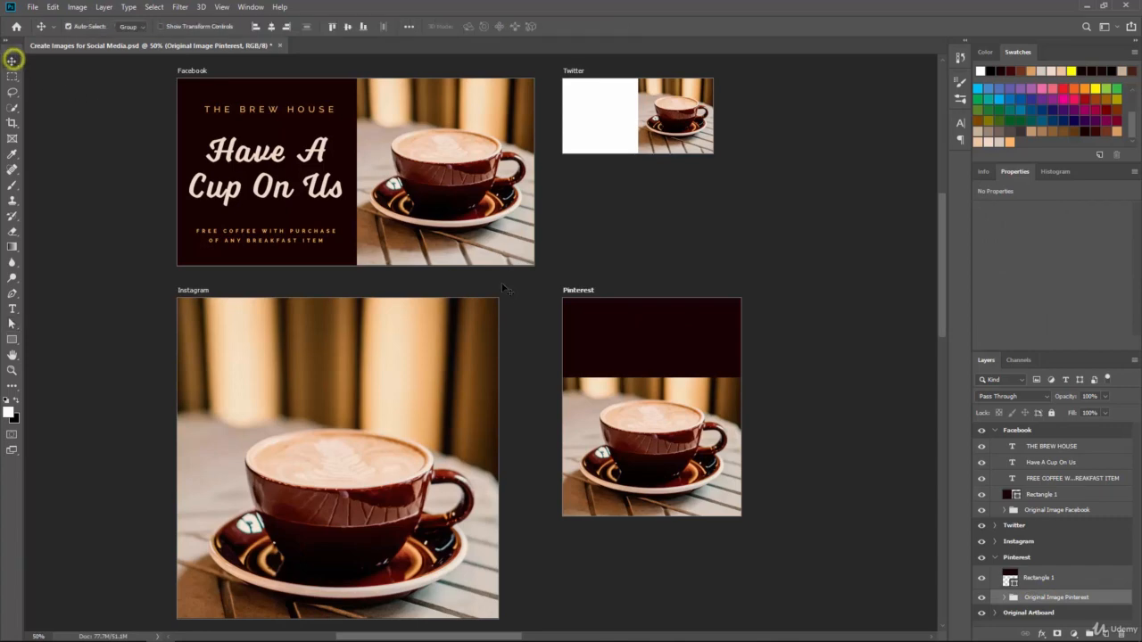
mouse_move(693, 451)
mouse_down()
mouse_move(694, 426)
mouse_move(691, 461)
mouse_move(689, 449)
mouse_up()
key(Up)
key(Up)
key(Up)
key(Up)
key(Up)
key(Up)
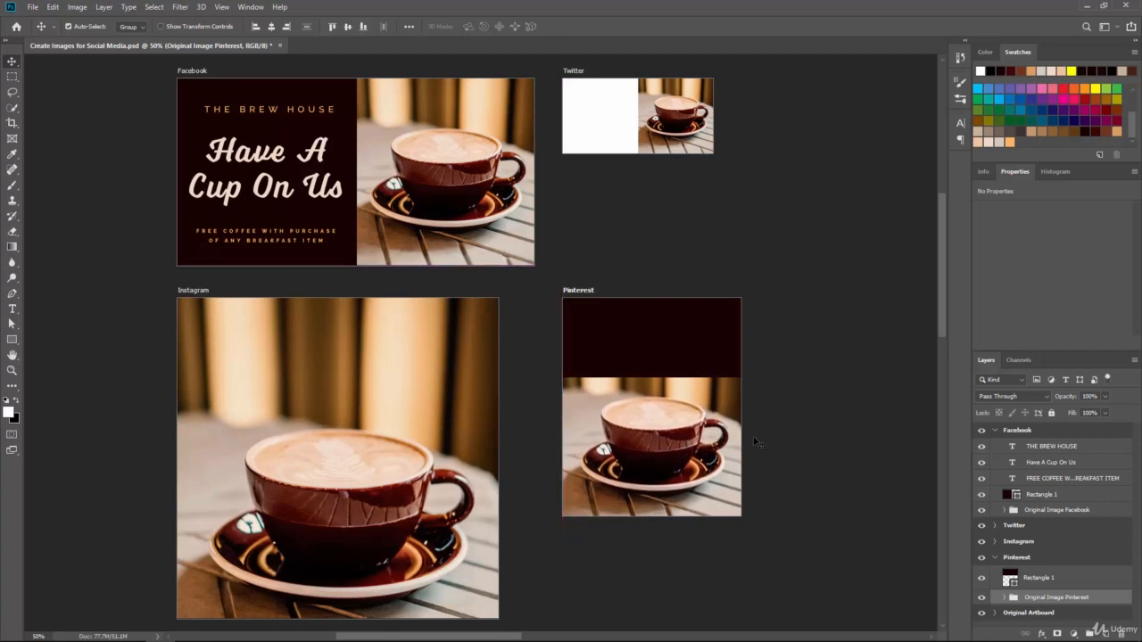
key(Up)
key(Up)
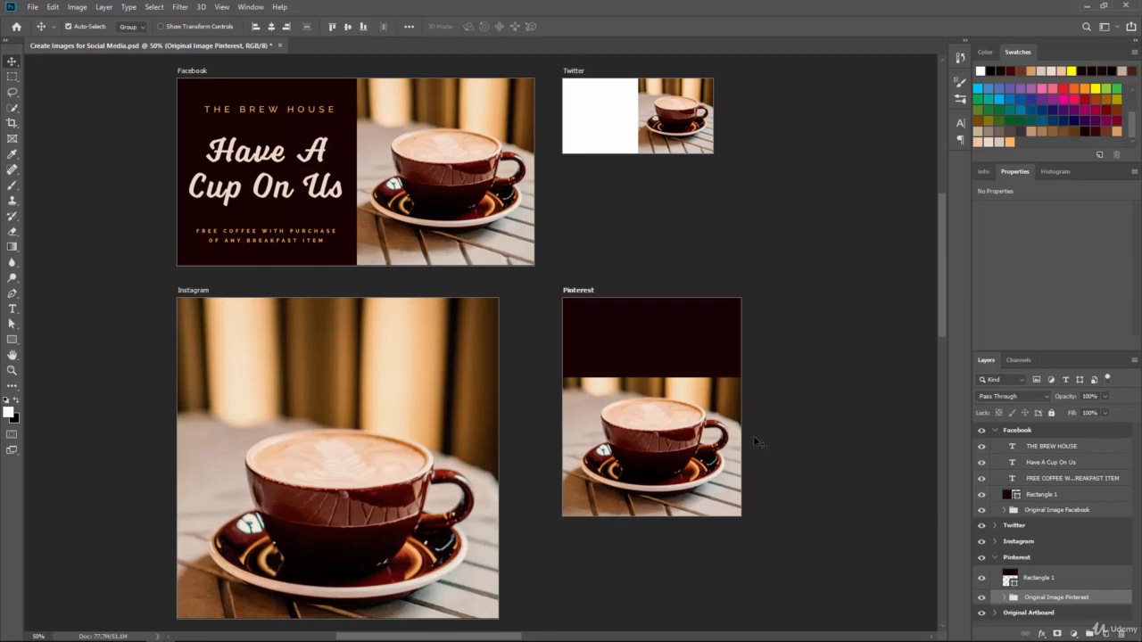
key(Up)
key(Up)
key(Up)
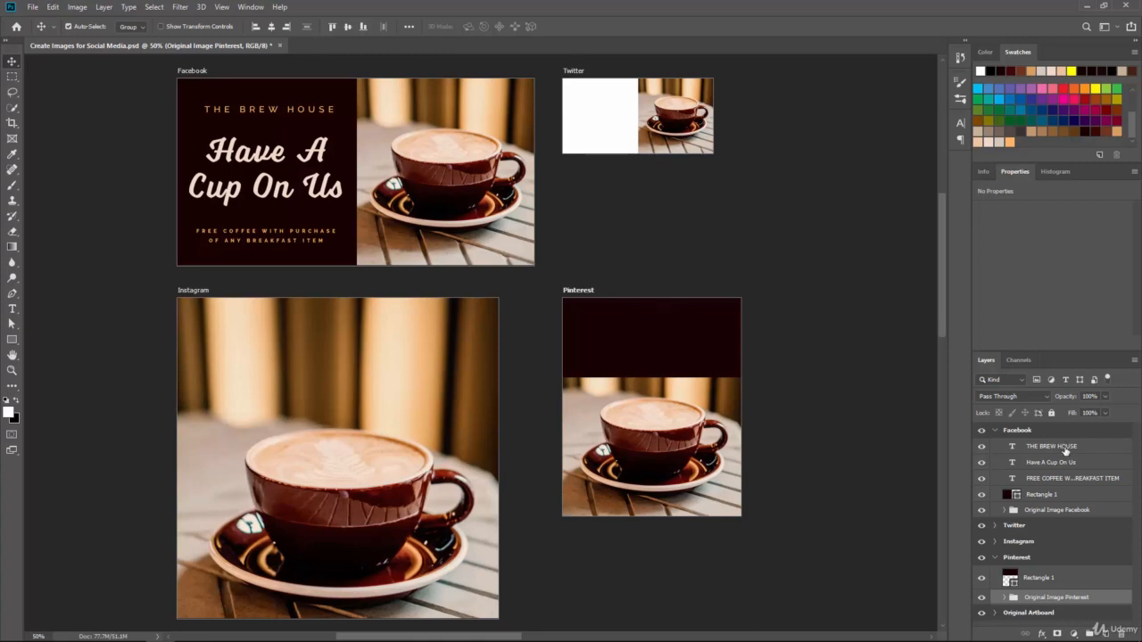
Duplicate the Facebook "FREE COFFEE WITH PURCHASE OF ANY BREAKFAST ITEM" text into the Pinterest artboard and place it near the dark rectangle's lower edge
click(1062, 479)
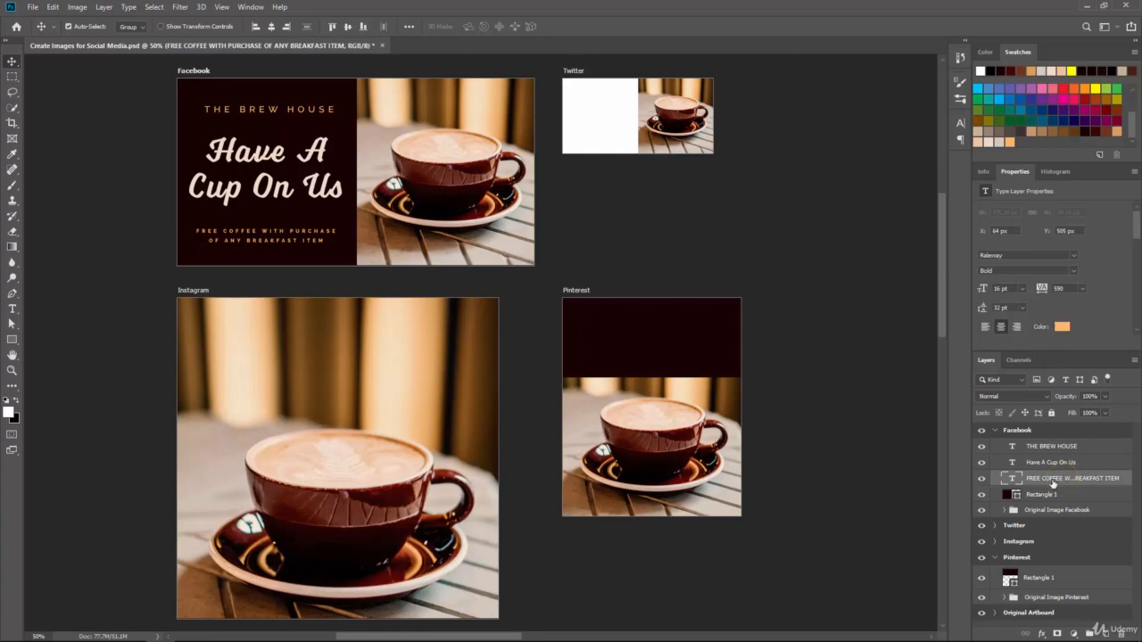
drag(1064, 480, 1081, 506)
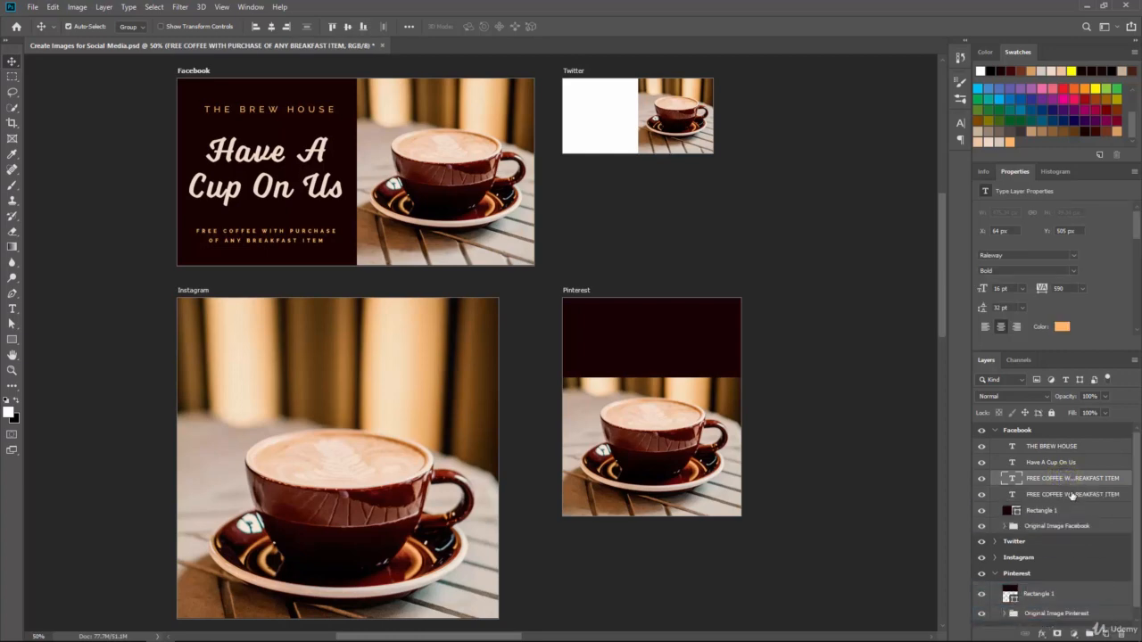
drag(1068, 479, 1054, 570)
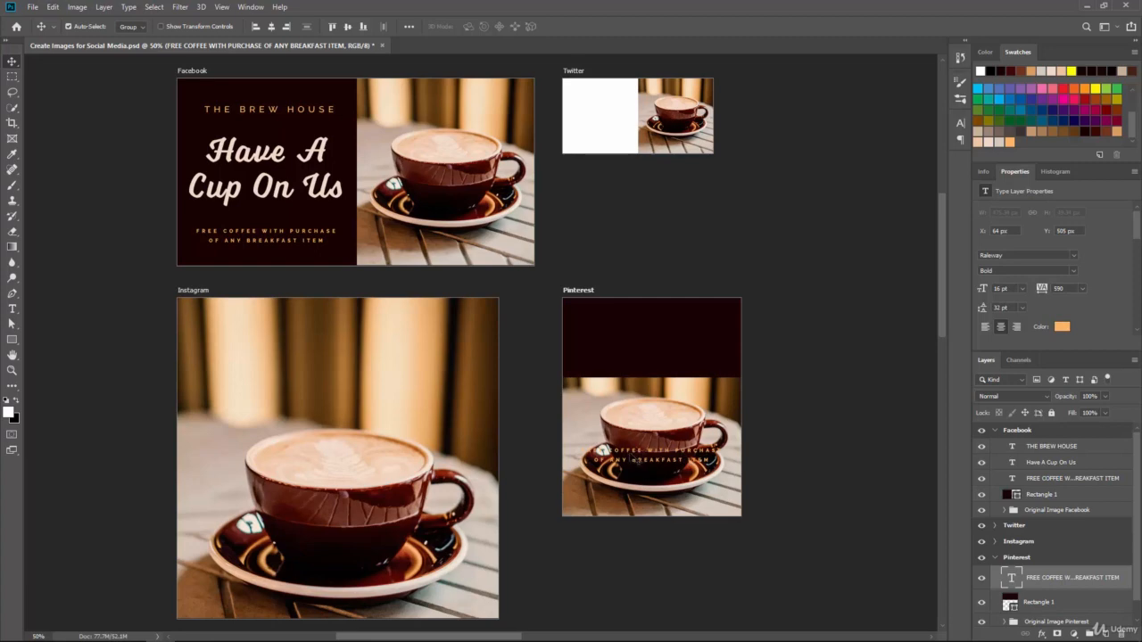
drag(622, 454, 628, 362)
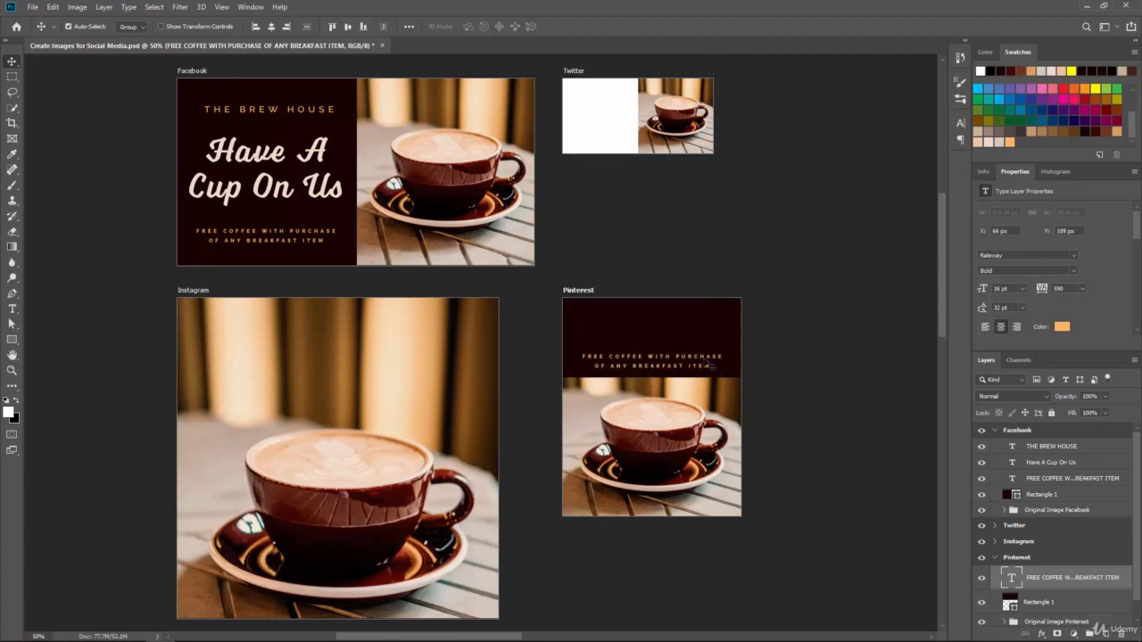
Duplicate the Facebook "Have A Cup On Us" text into the Pinterest artboard and move it up onto the dark rectangle
click(1046, 464)
drag(1060, 471, 1103, 632)
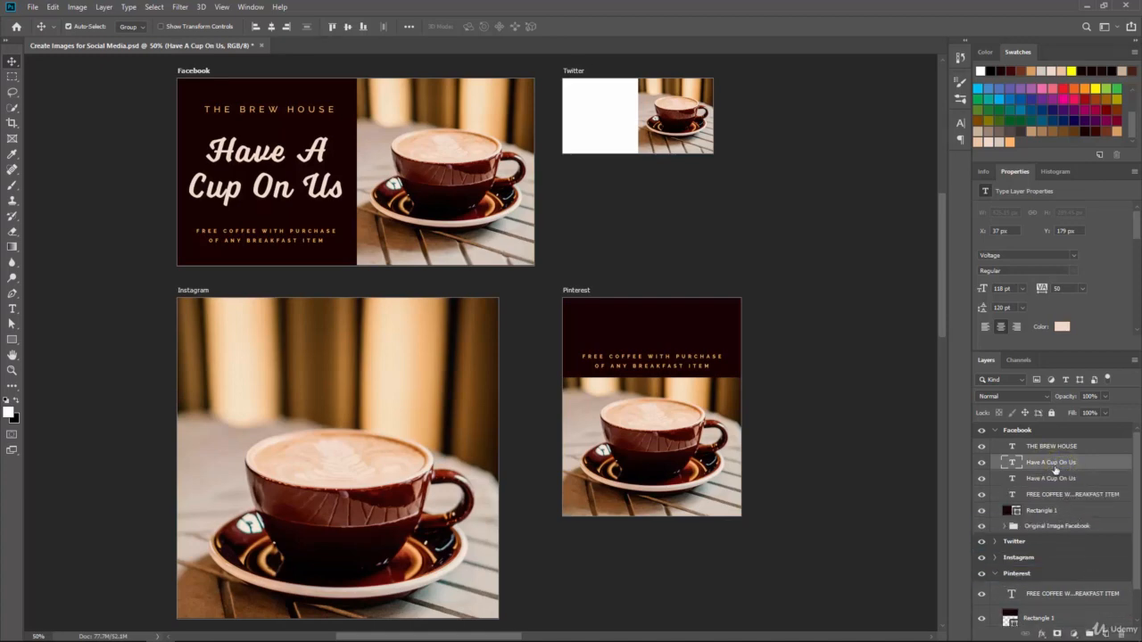
drag(1054, 462, 1060, 573)
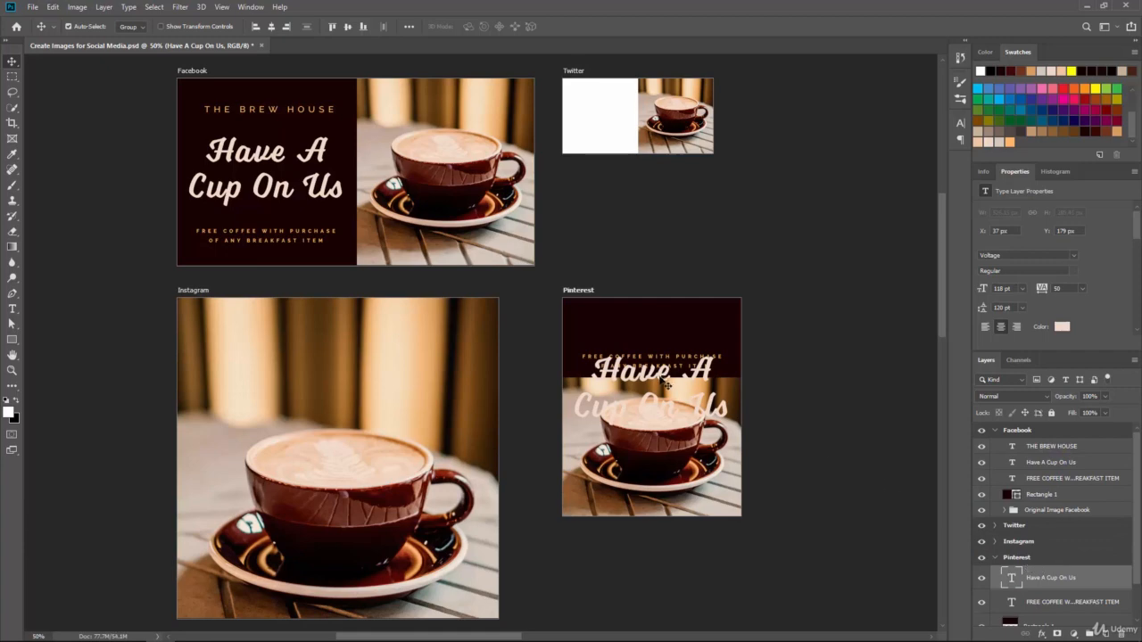
drag(666, 383, 655, 343)
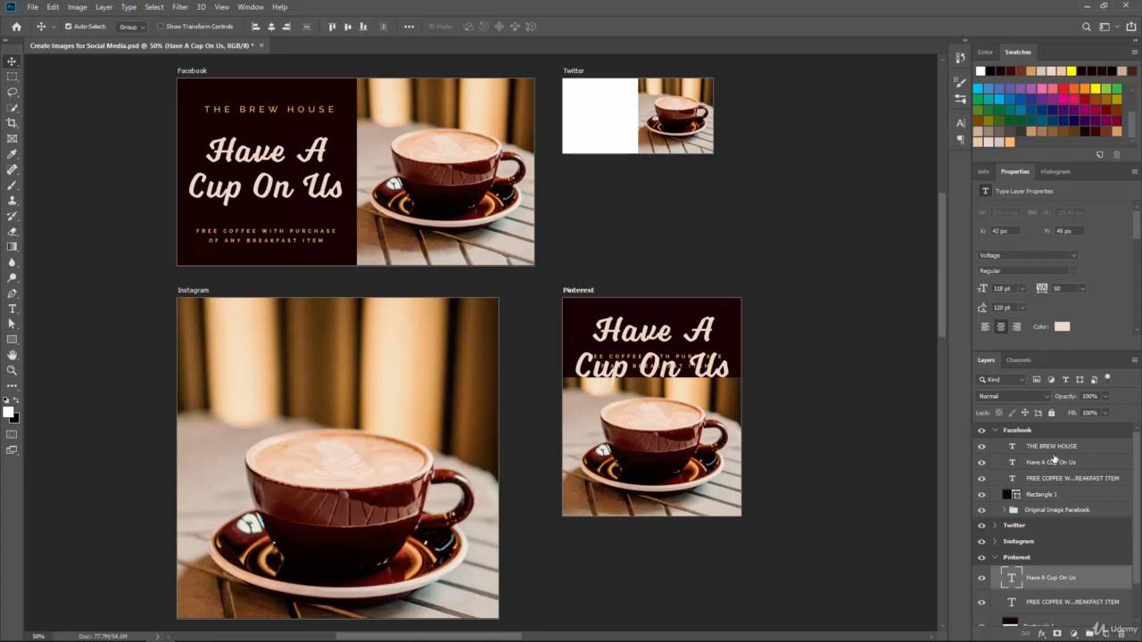
Duplicate the Facebook "THE BREW HOUSE" text layer and move the copy into the Pinterest artboard above its other layers
click(1051, 450)
drag(1075, 453, 1106, 632)
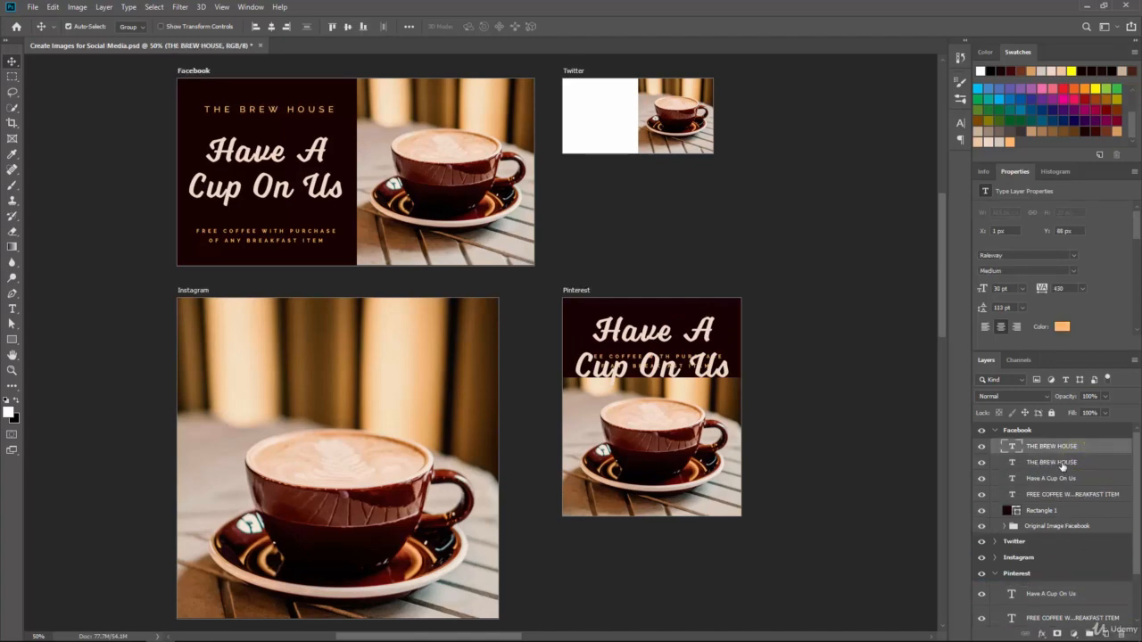
drag(1056, 447, 1057, 571)
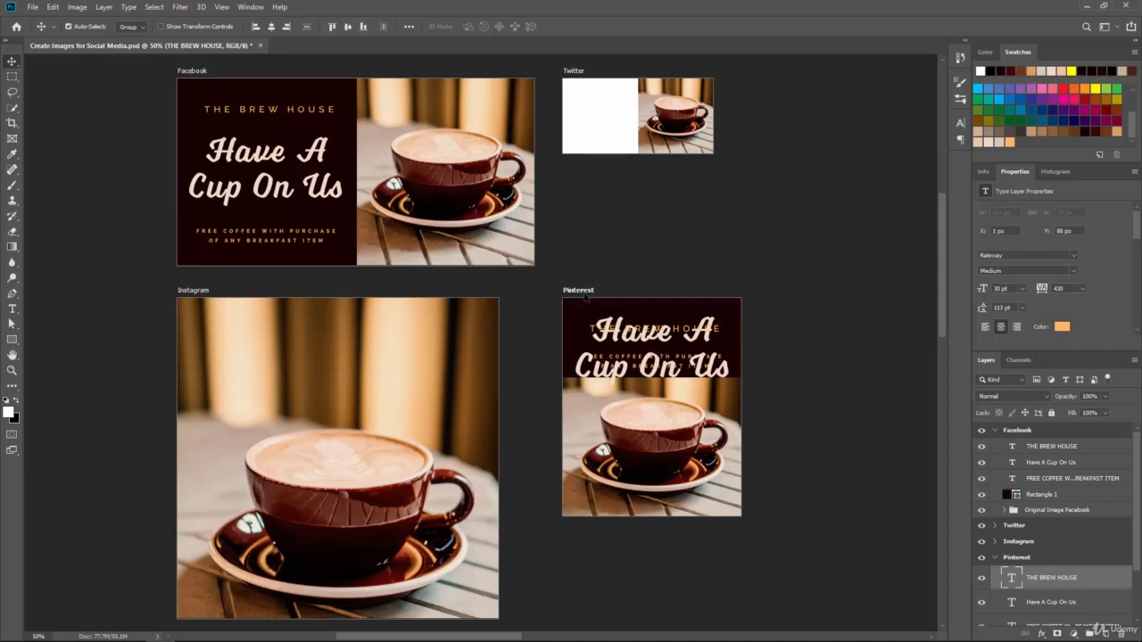
Move the Pinterest artboard to the left of the Facebook artboard, aligning their upper edges
key(shift+v)
drag(578, 293, 112, 75)
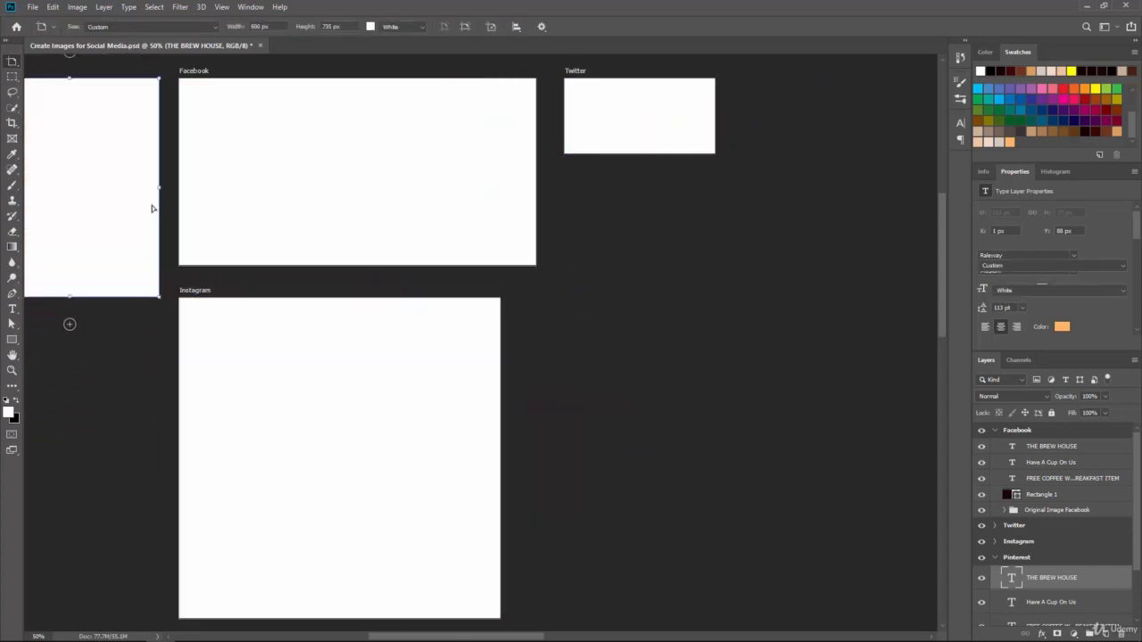
key(space)
drag(175, 244, 408, 342)
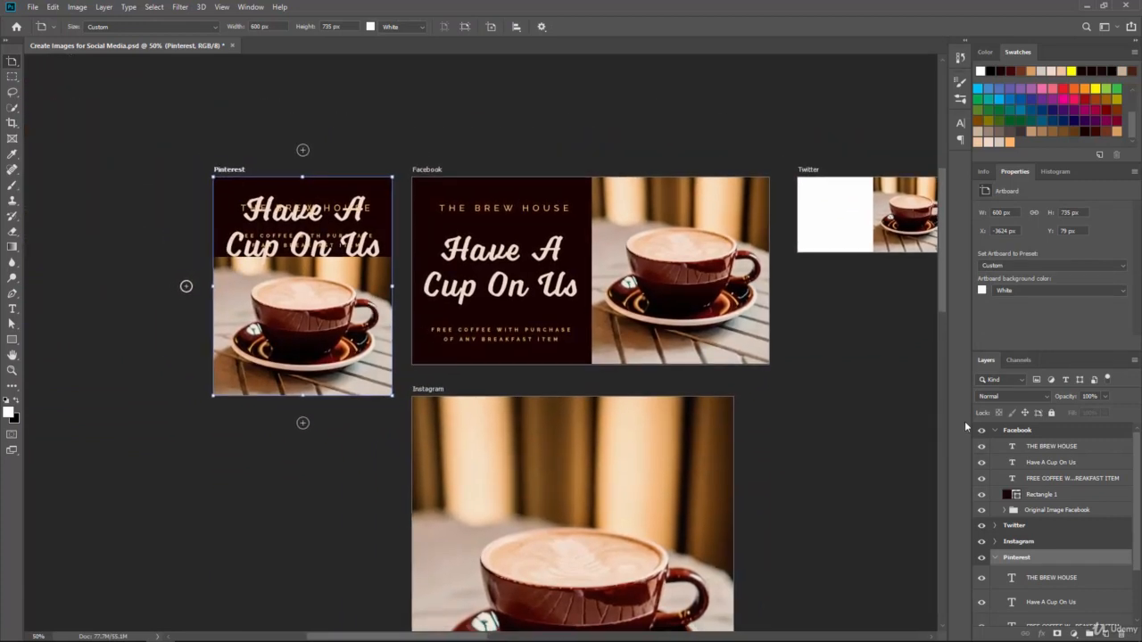
Hide the Instagram and Twitter artboards and enlarge the view of the Pinterest and Facebook artboards to 66.7%
click(982, 541)
click(982, 525)
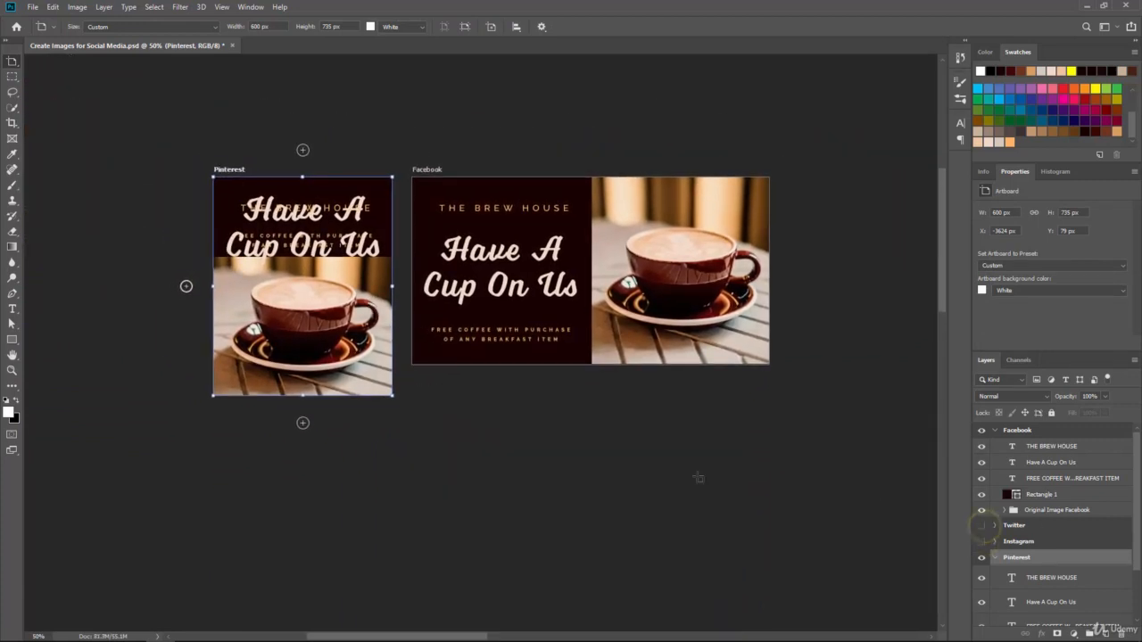
key(space)
drag(435, 392, 483, 444)
key(ctrl+plus)
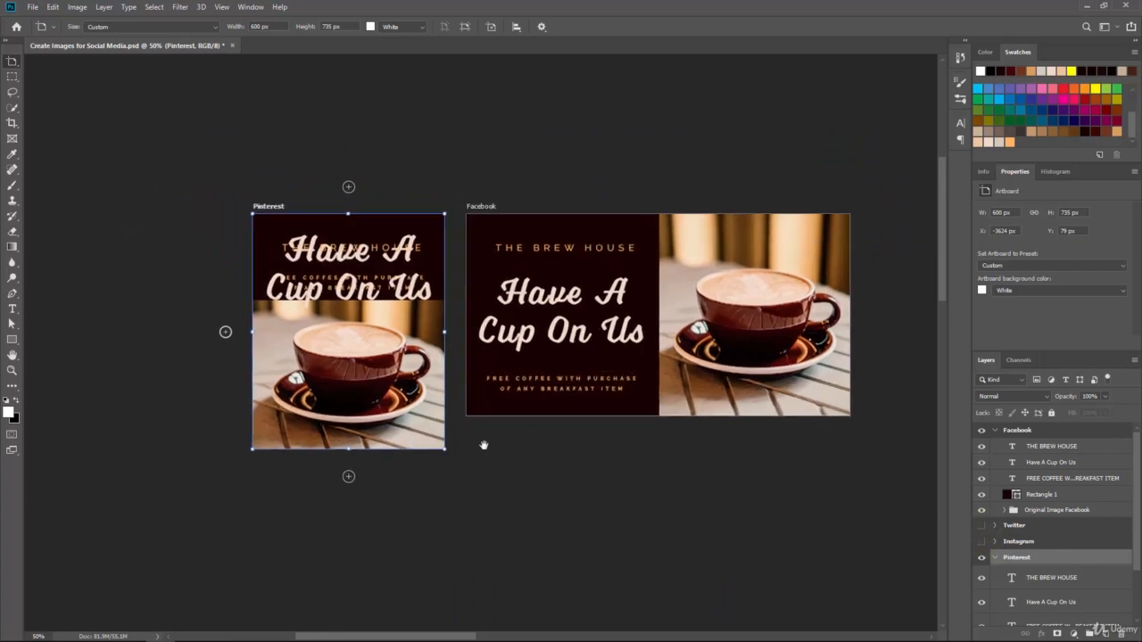
key(space)
drag(526, 378, 461, 405)
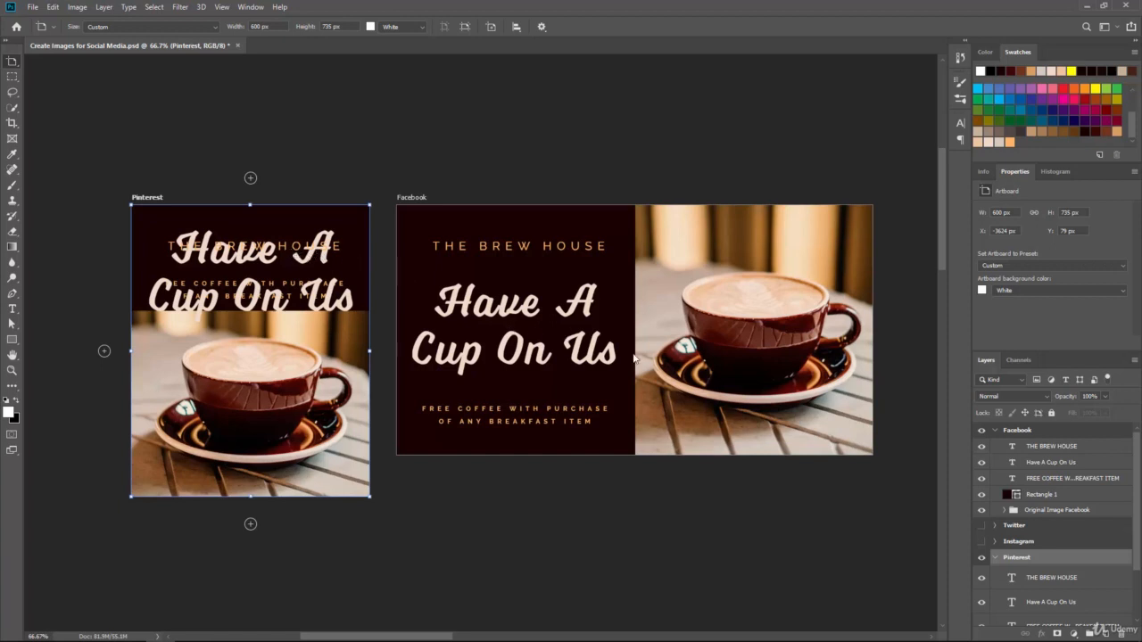
Move the Pinterest artboard's "THE BREW HOUSE" text up to a Y position of 18 px
scroll(1035, 512, down, 2)
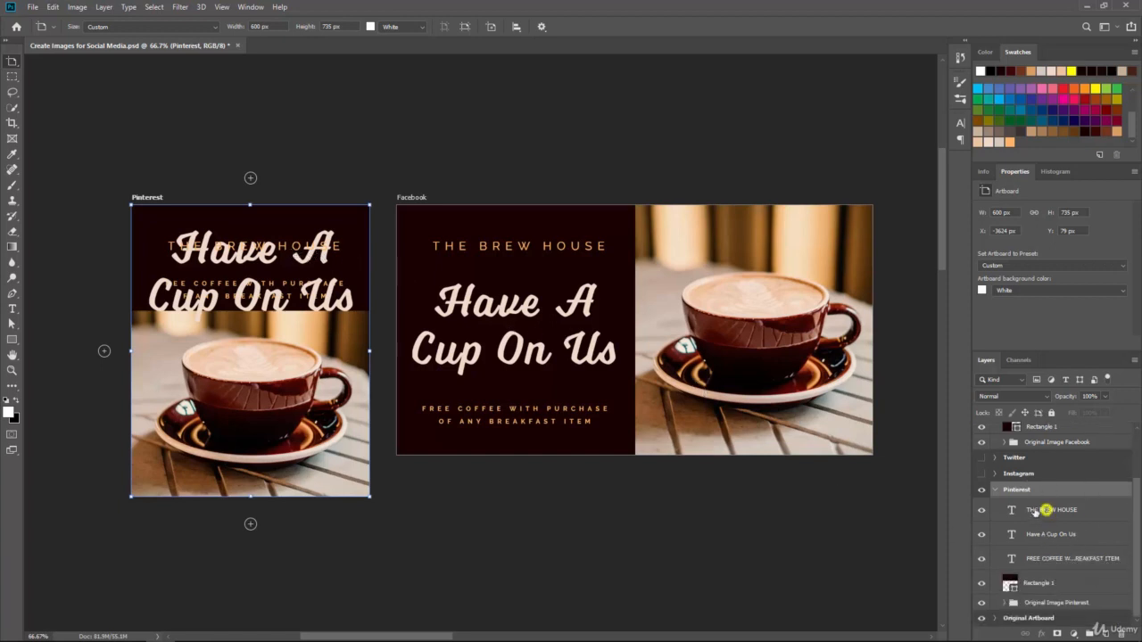
click(1035, 511)
key(shift+Up)
key(shift+Up)
key(shift+Up)
key(shift+Up)
key(shift+Up)
key(shift+Up)
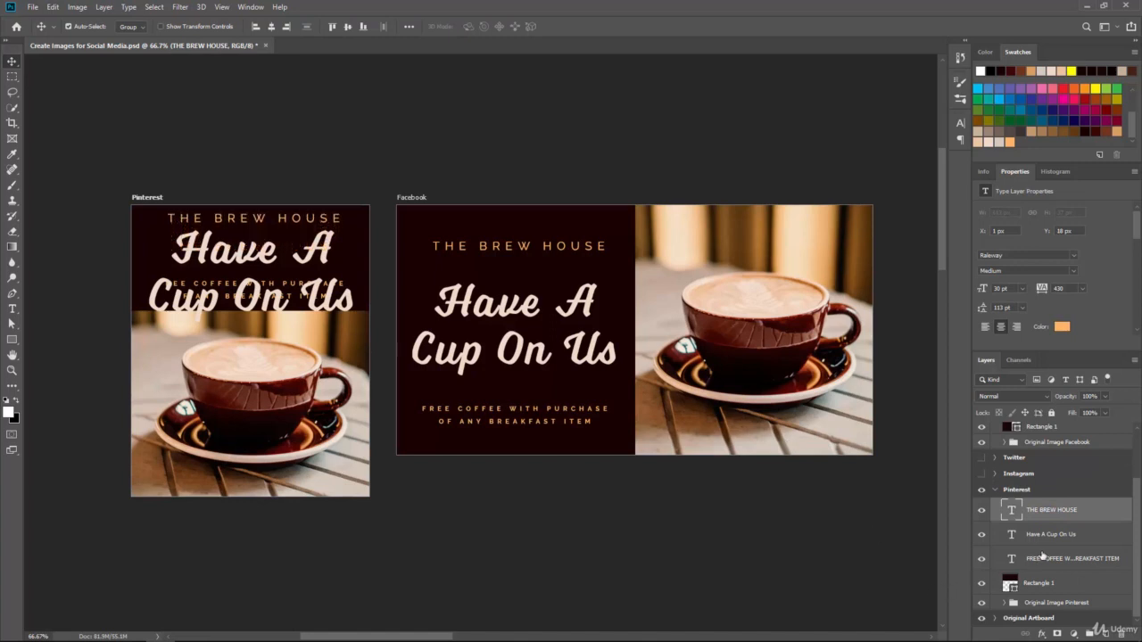
Move the Pinterest artboard's "FREE COFFEE WITH PURCHASE OF ANY BREAKFAST ITEM" text down to a Y position of 209 px
click(1043, 556)
key(shift+Down)
key(shift+Down)
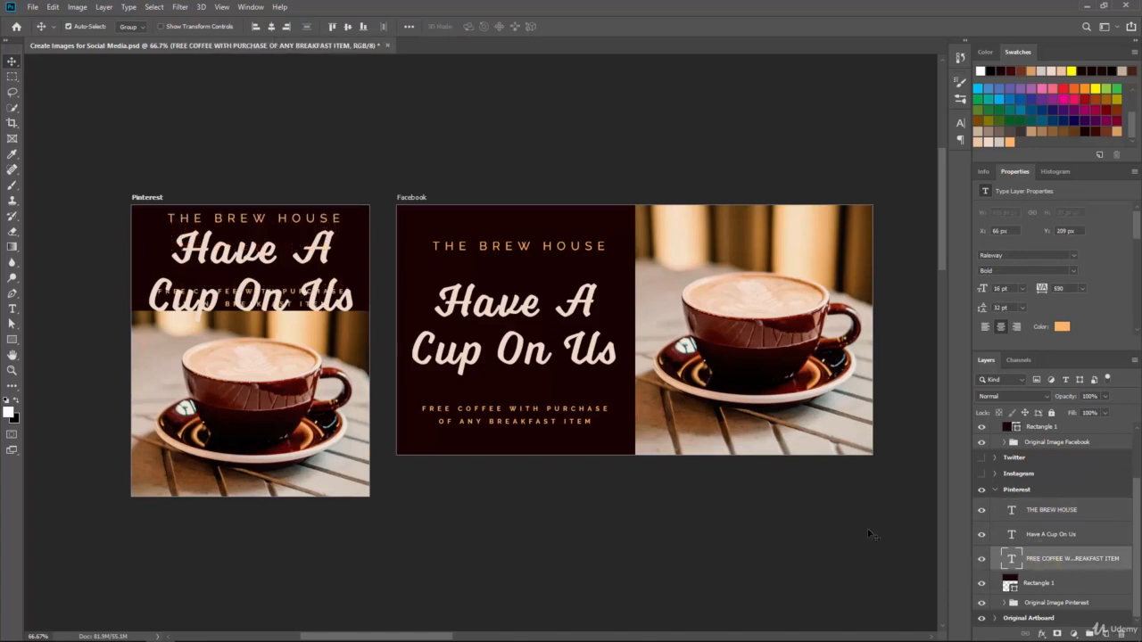
Set the Pinterest artboard's "Have A Cup On Us" headline to a 68 pt font size with 67 pt leading
click(1035, 535)
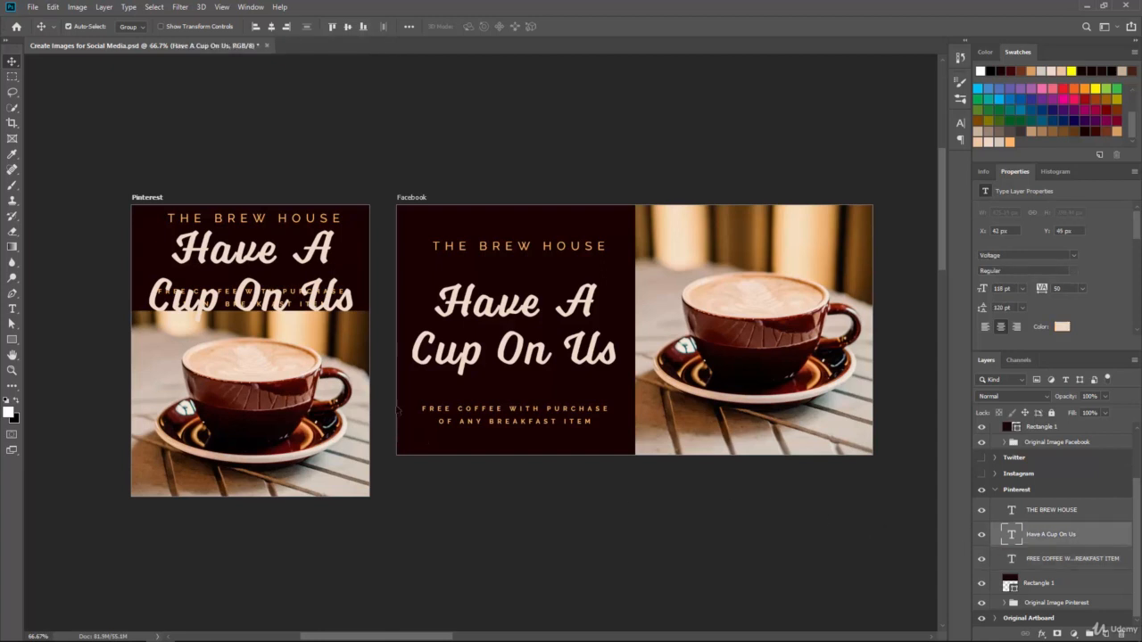
click(13, 309)
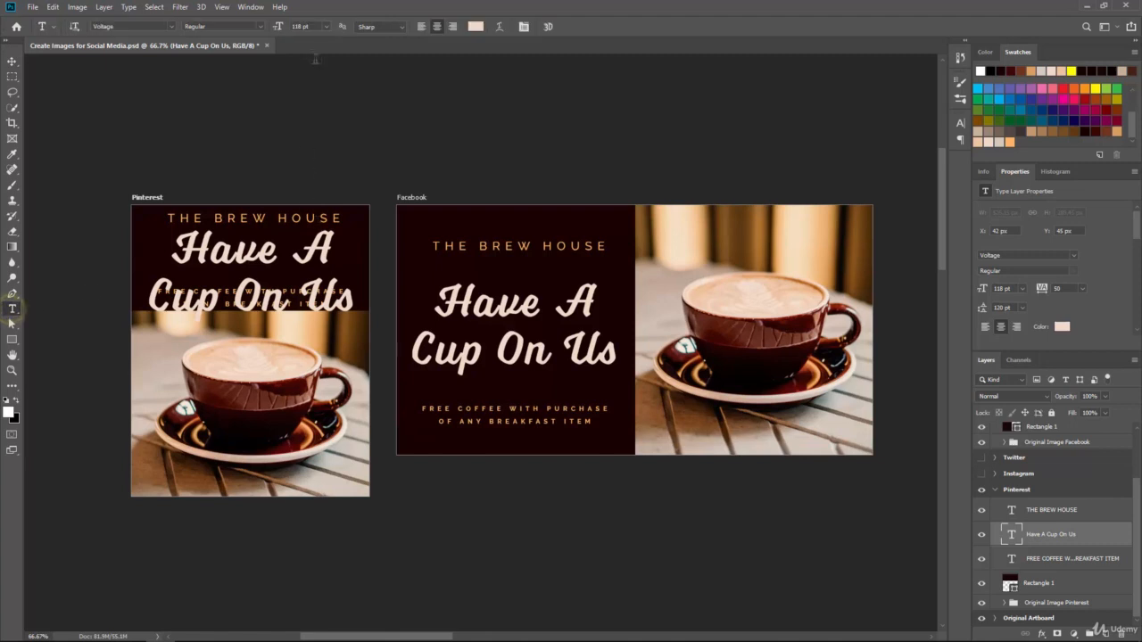
drag(280, 29, 250, 35)
click(275, 306)
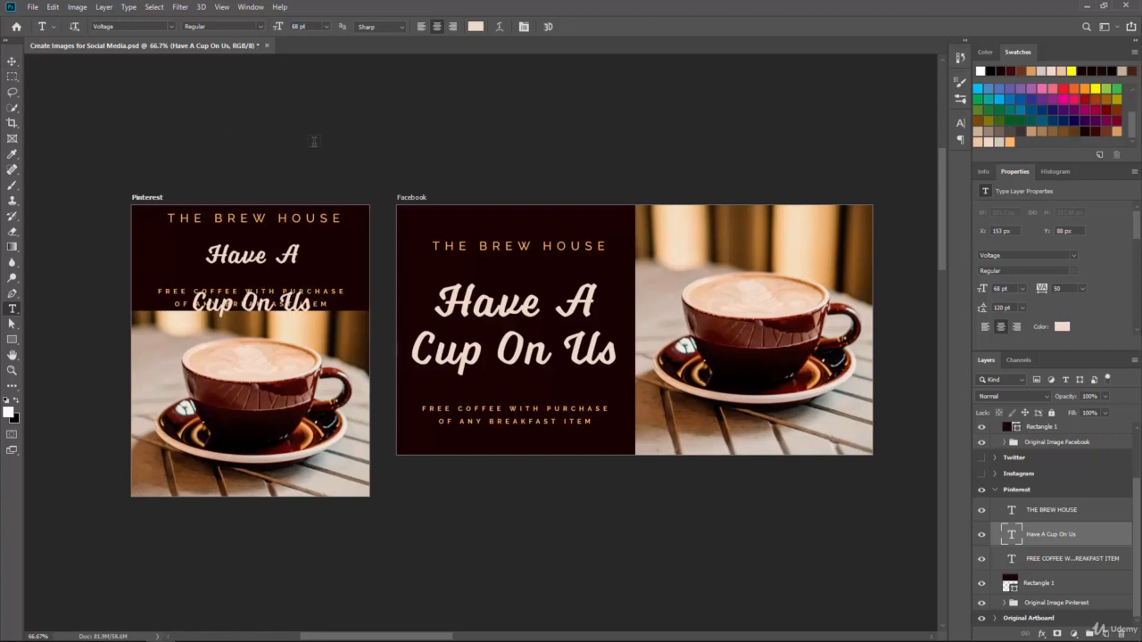
click(960, 123)
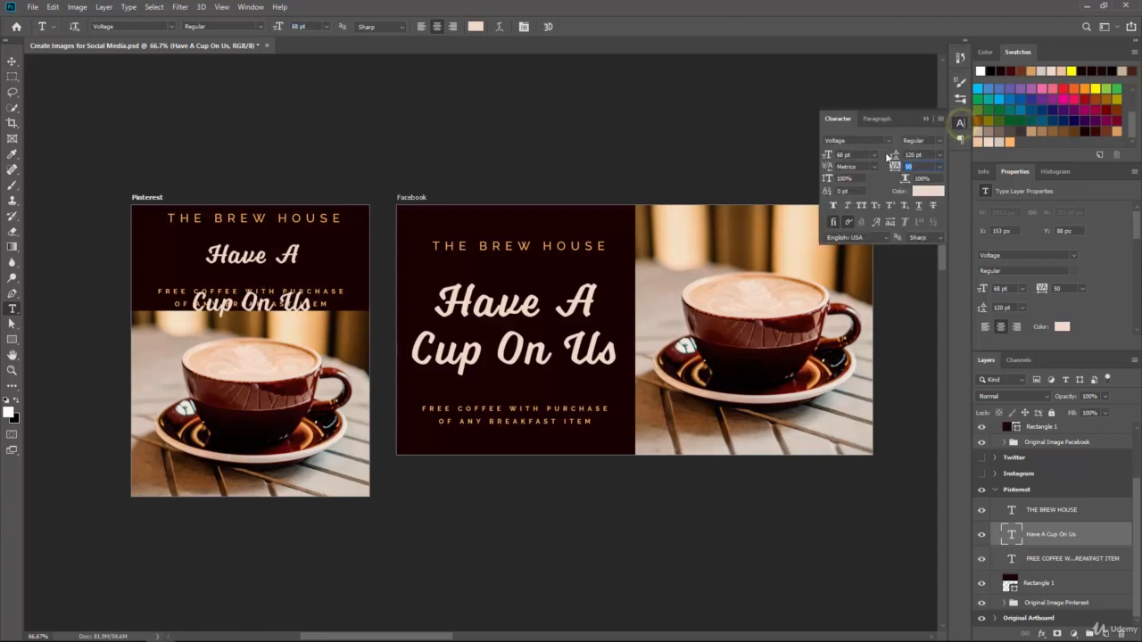
drag(899, 156, 864, 157)
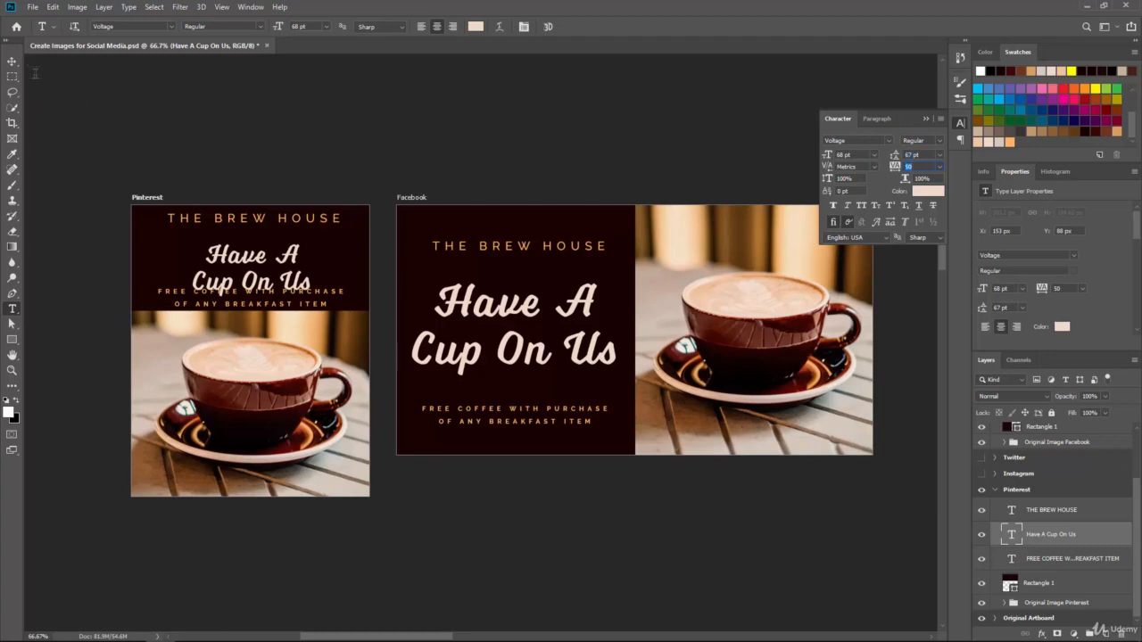
Move the Pinterest headline up between the other two texts to a Y position of 55 px and enlarge the view to 100%
click(12, 61)
drag(232, 256, 232, 242)
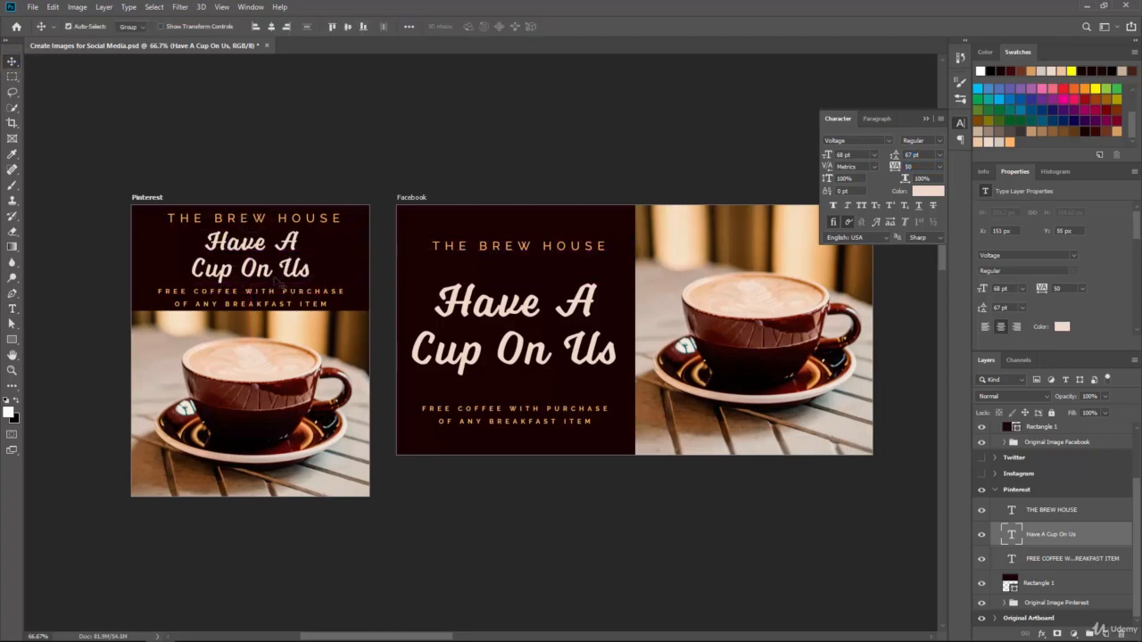
key(ctrl+1)
drag(153, 259, 272, 279)
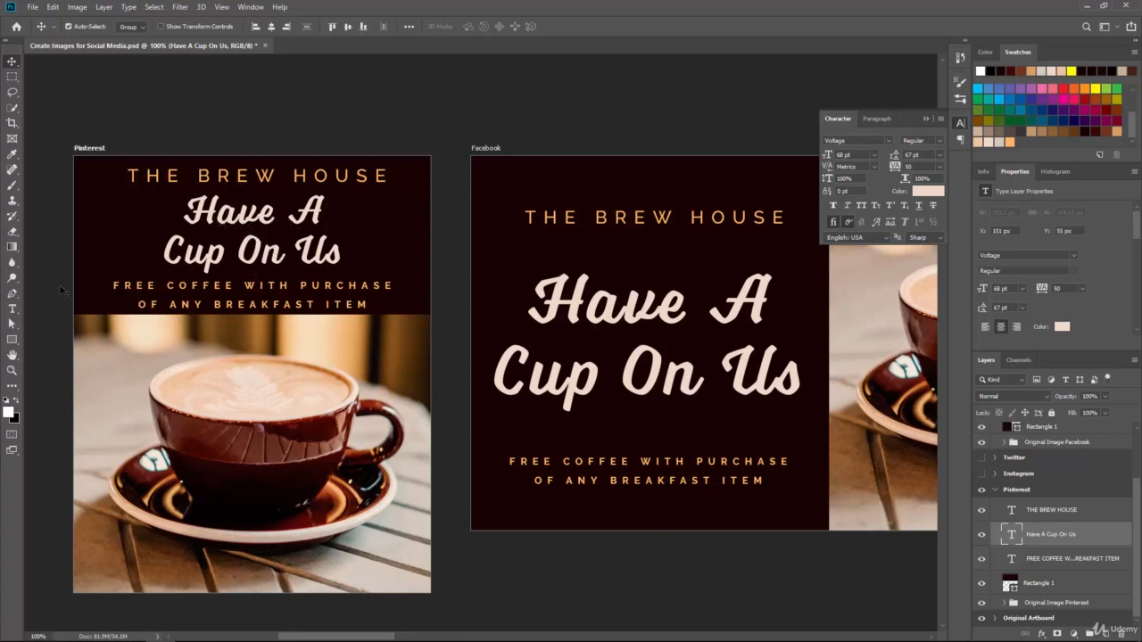
Remove the line break after "Have A" so the Pinterest headline "Have A Cup On Us" sits on one line
click(12, 309)
click(321, 216)
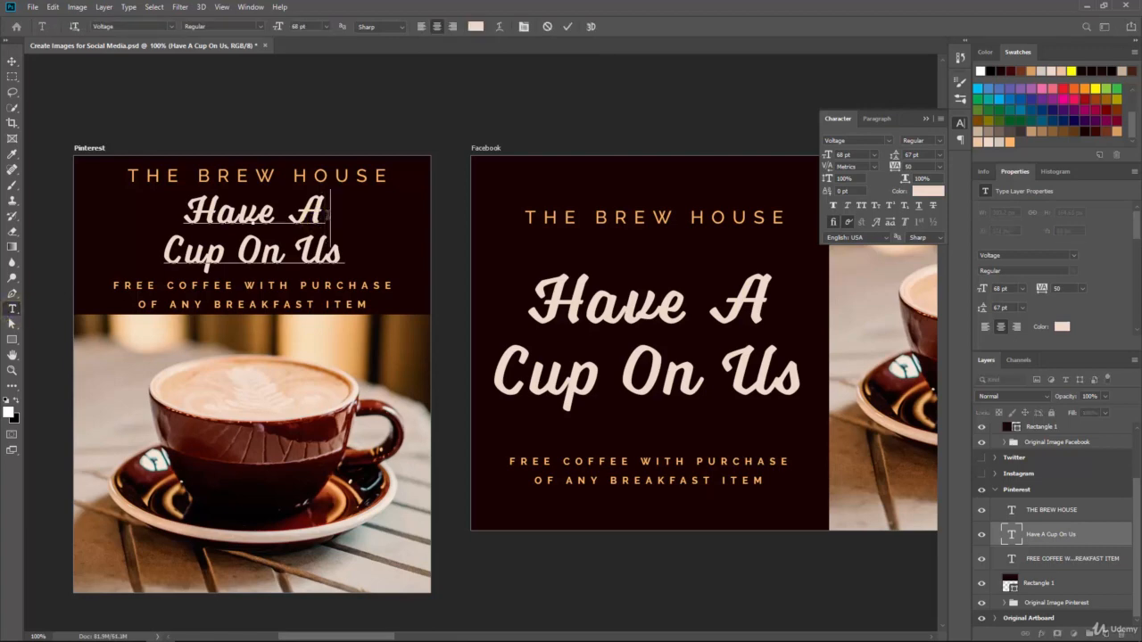
key(Delete)
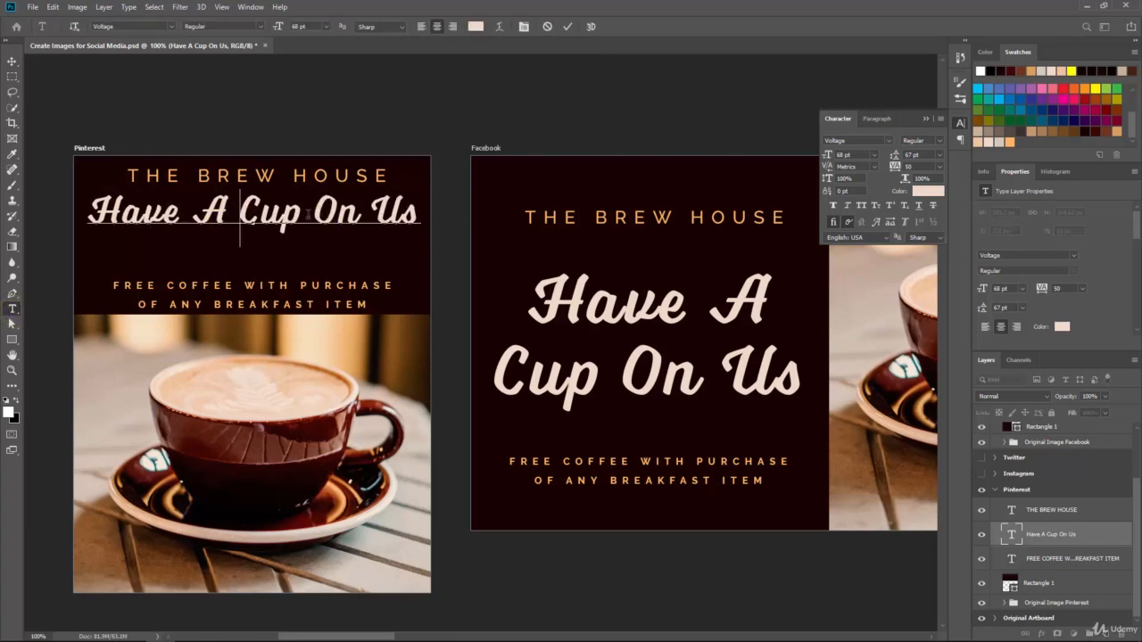
Move the single-line Pinterest headline down to about X 24 px, Y 92 px, between the other two texts
click(12, 61)
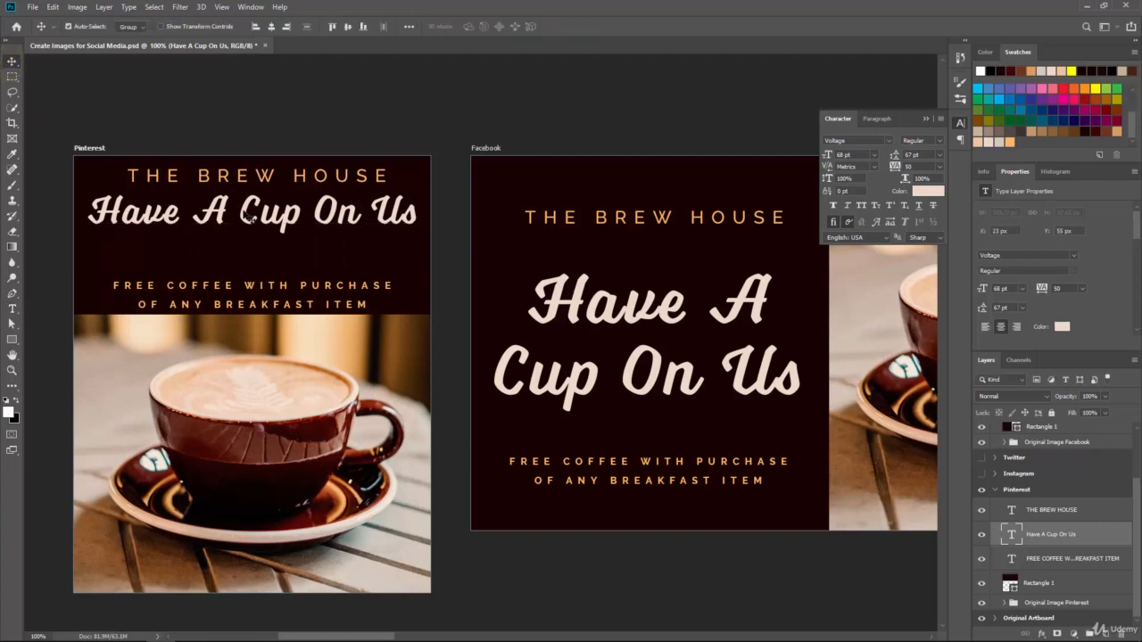
drag(243, 211, 246, 237)
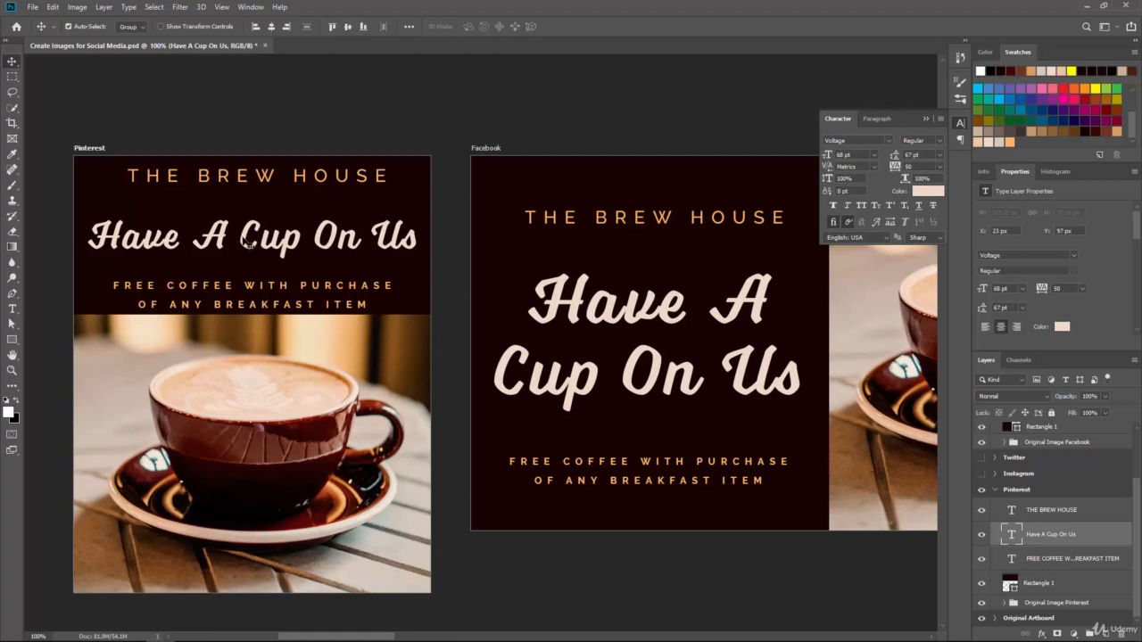
drag(248, 246, 247, 237)
Set the font size of the Pinterest artboard's "THE BREW HOUSE" text to 24 pt
key(t)
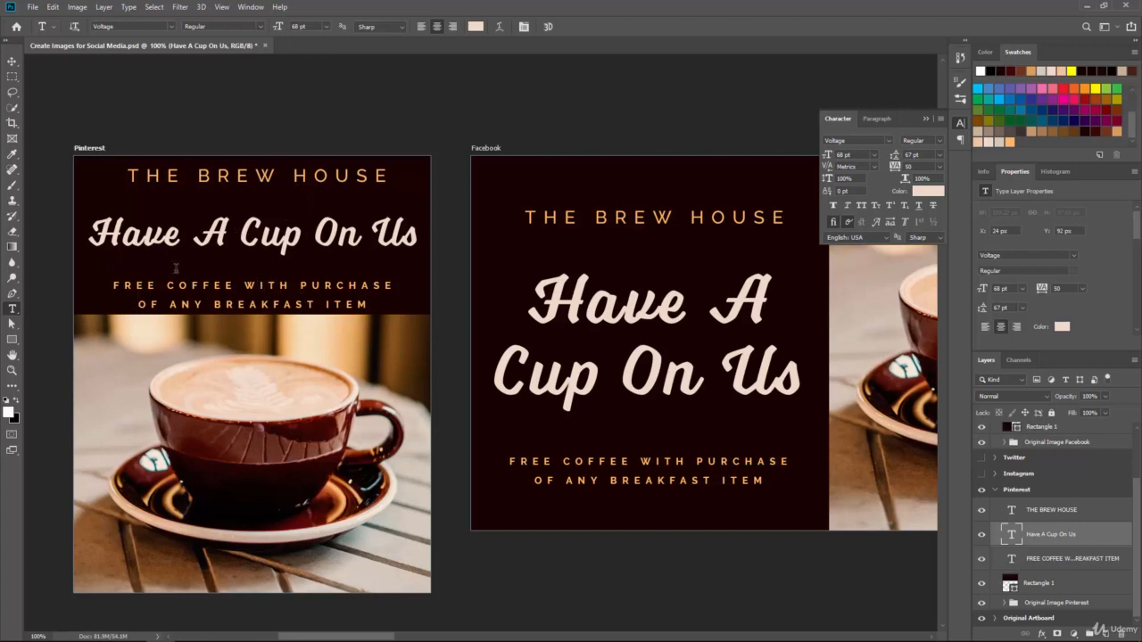
click(1083, 516)
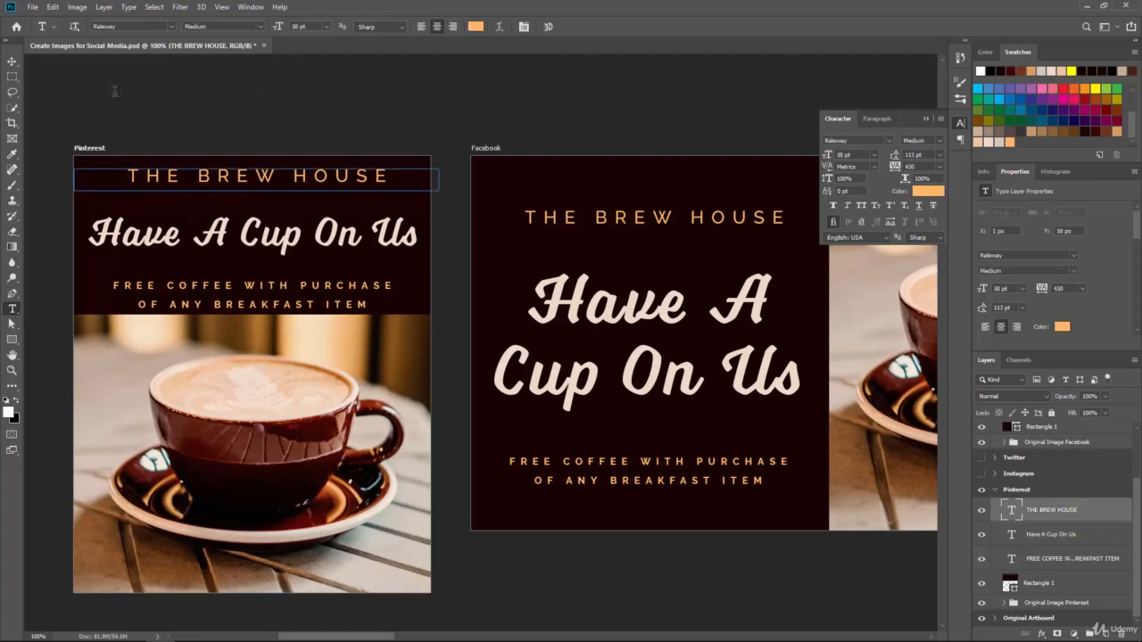
click(329, 29)
click(323, 128)
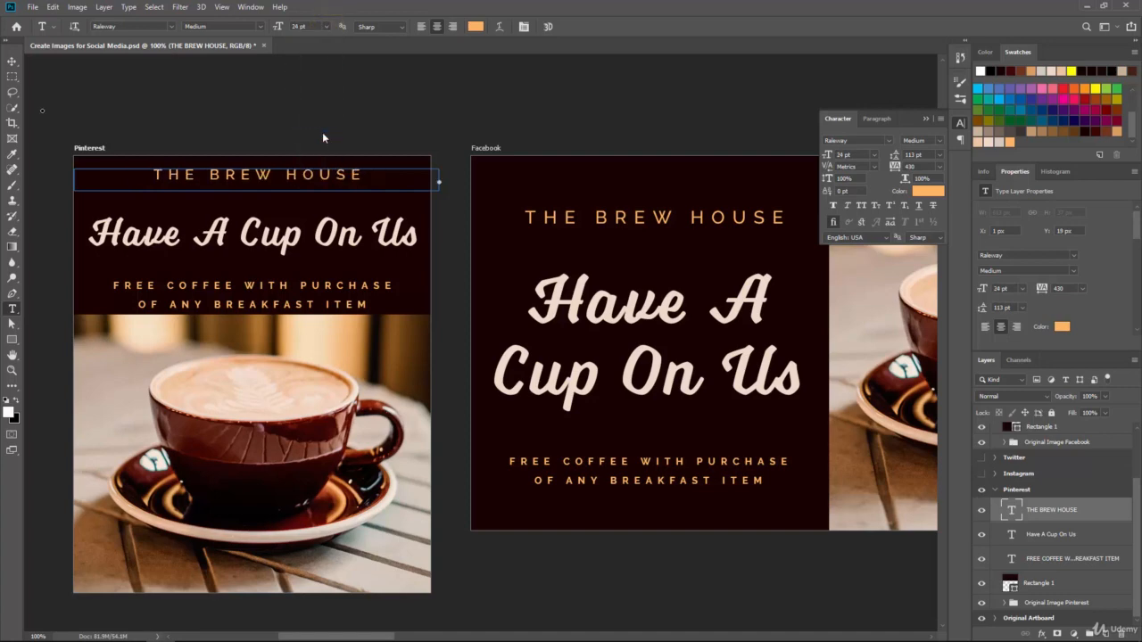
Move the Pinterest "THE BREW HOUSE" text down closer to the headline, to a Y position of 37 px
click(12, 61)
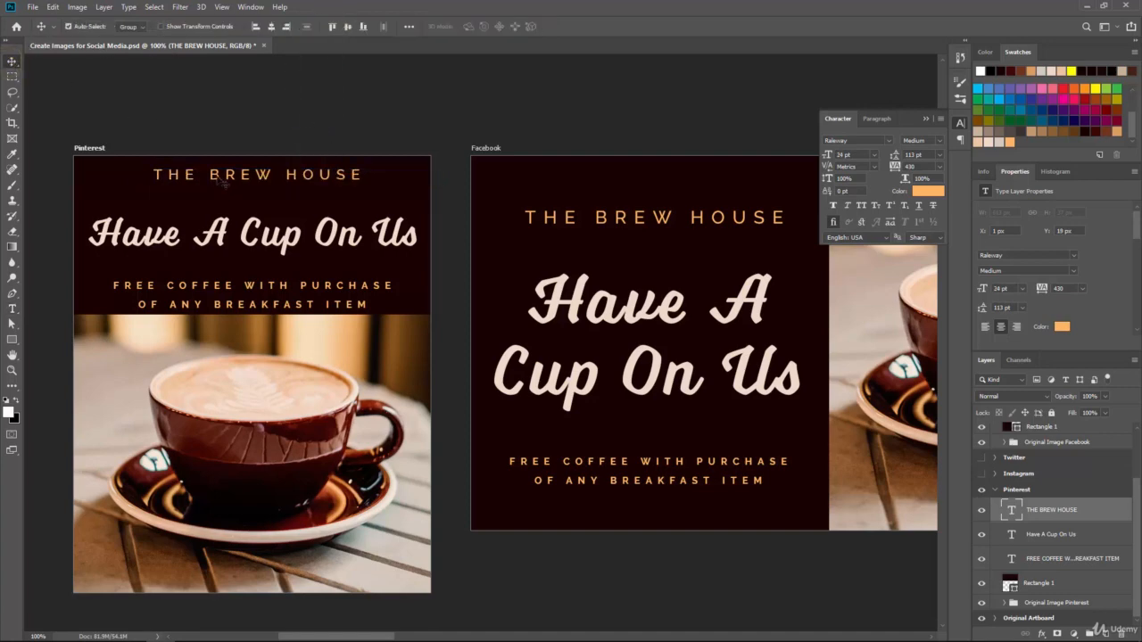
click(217, 178)
drag(217, 178, 219, 190)
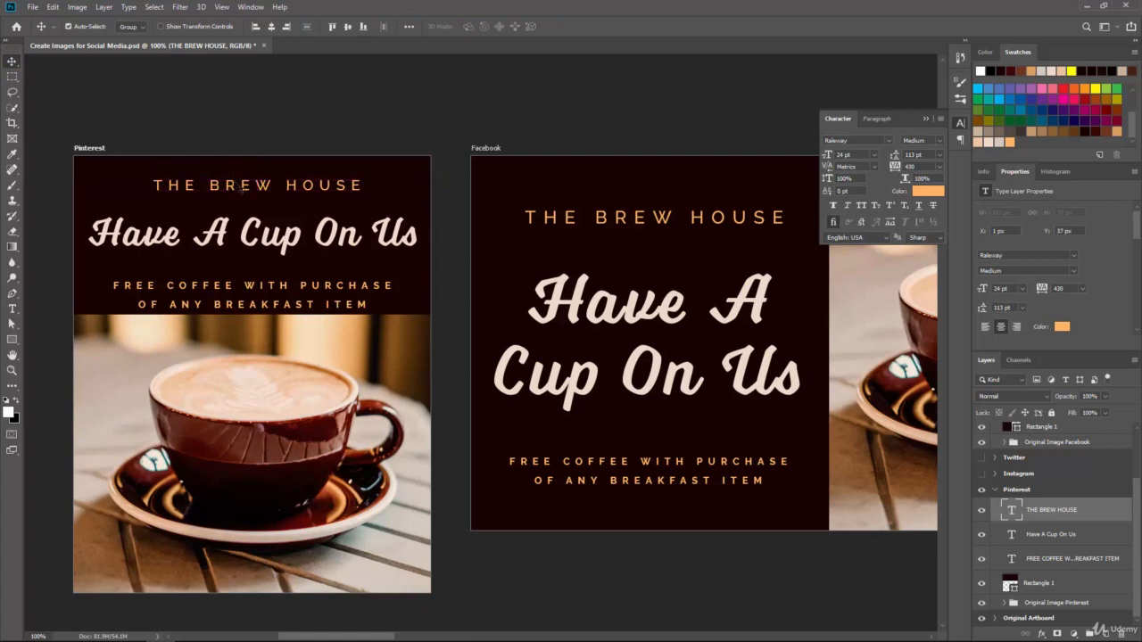
Try a 12 pt font size on the Pinterest artboard's free coffee offer text, then set it to 14 pt
click(1048, 559)
click(13, 309)
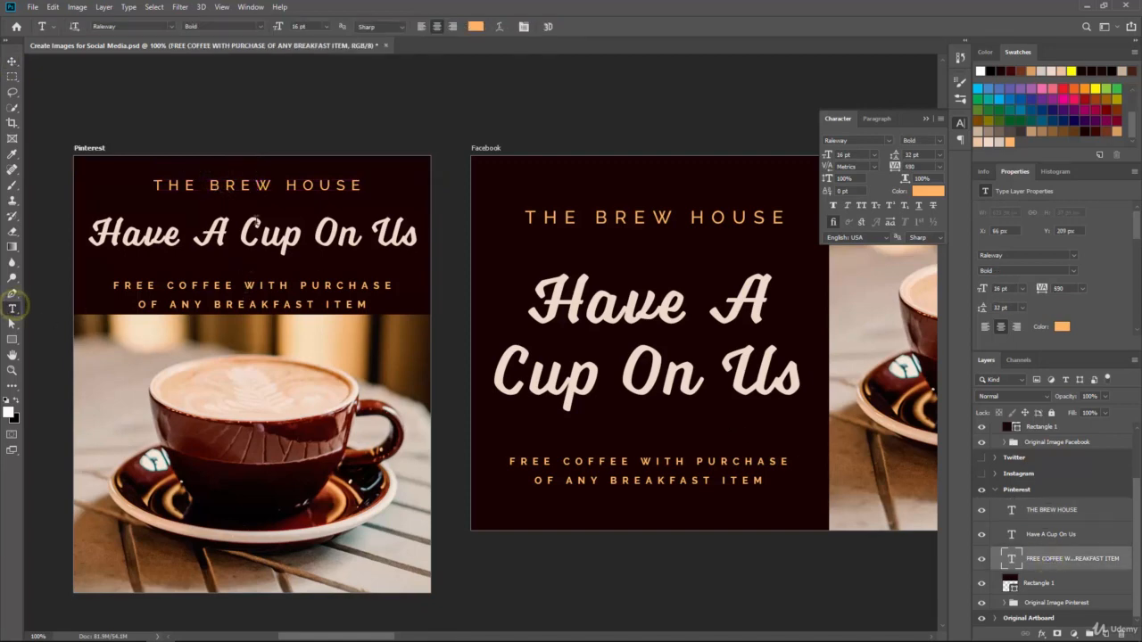
click(327, 26)
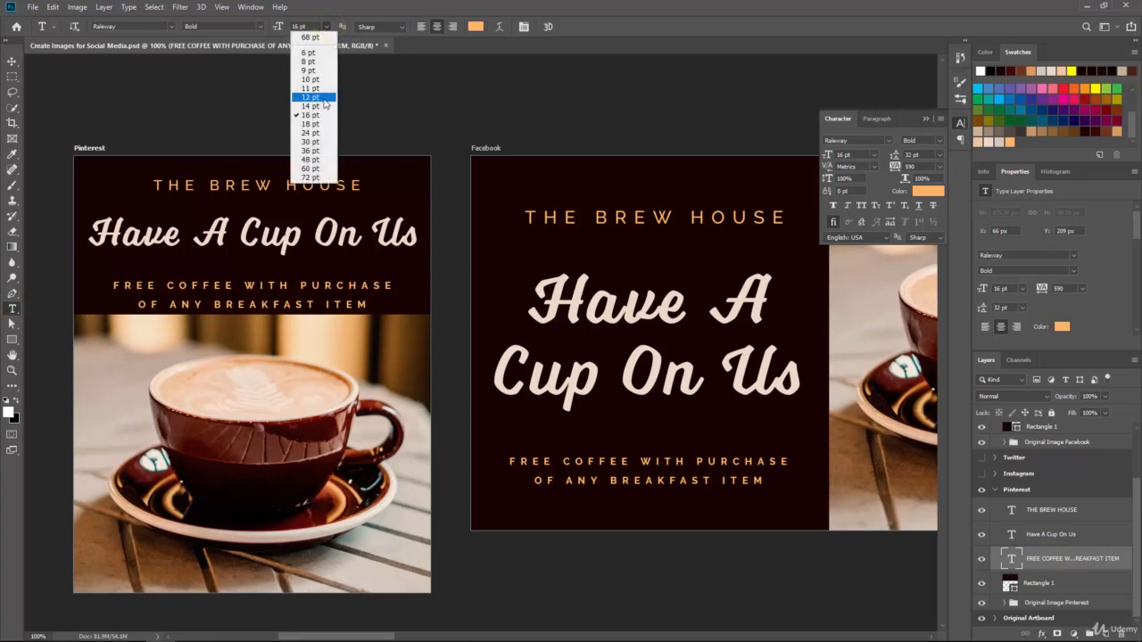
click(324, 100)
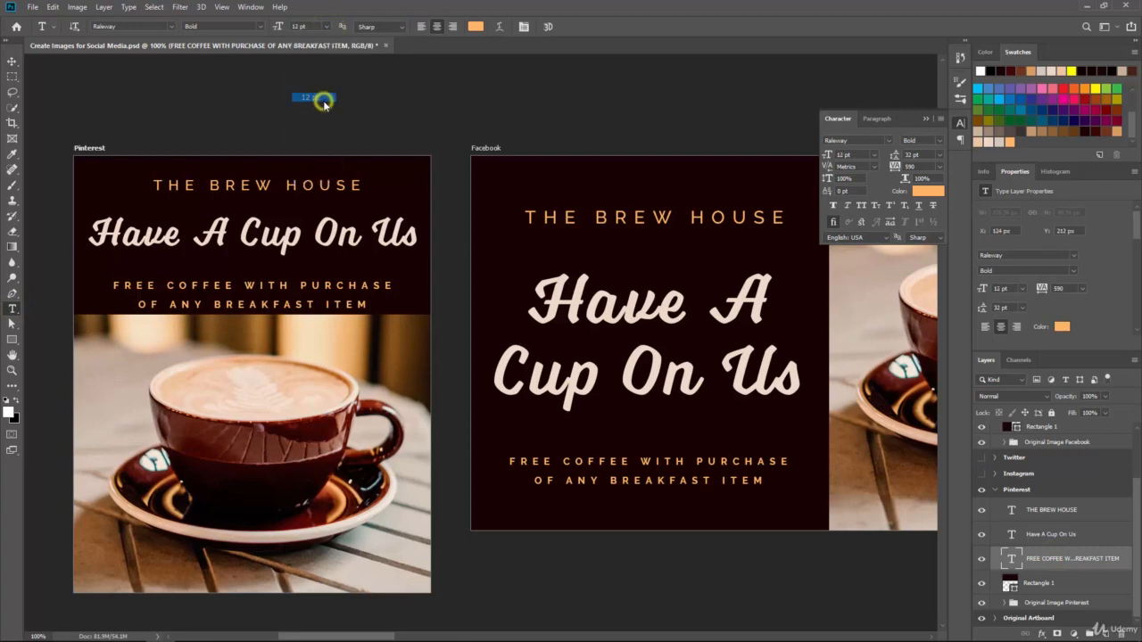
click(328, 27)
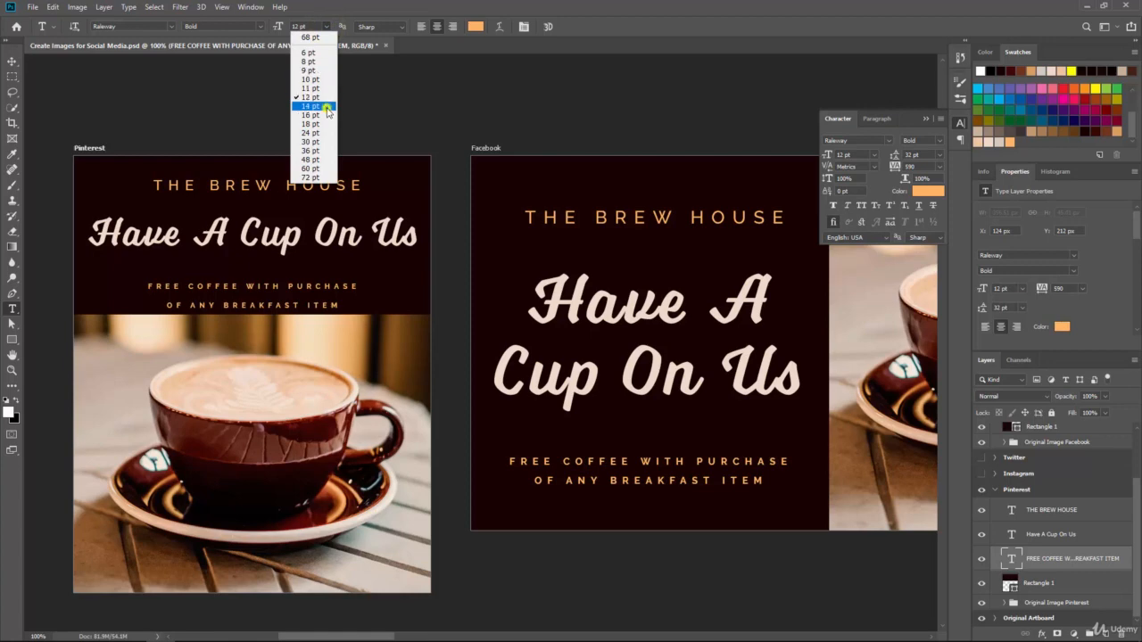
click(328, 107)
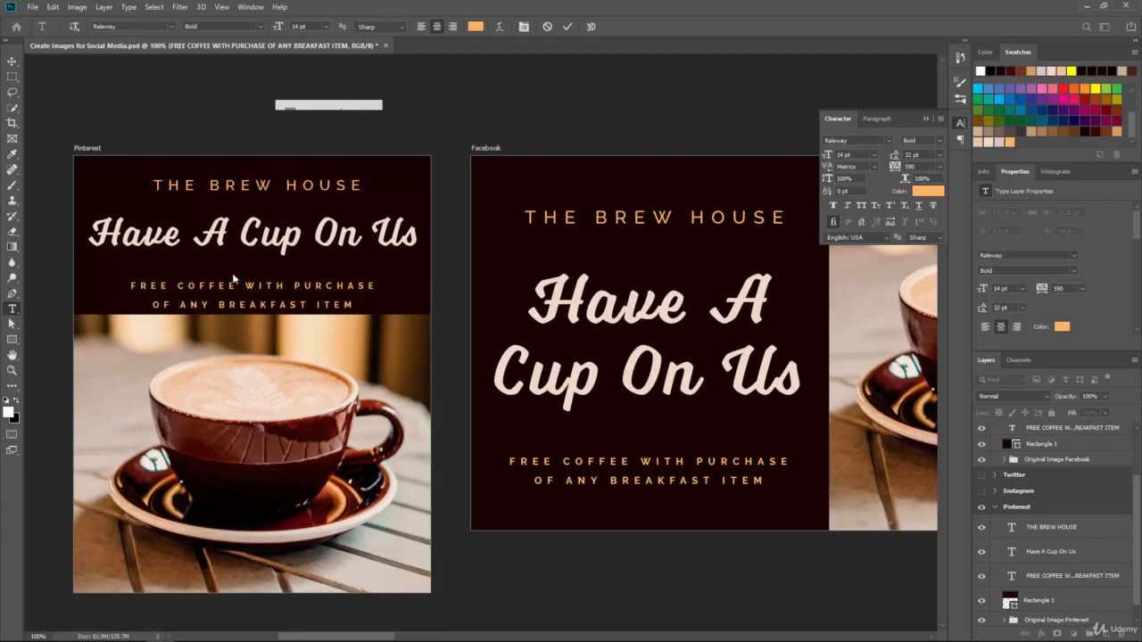
Delete the stray "Lorem Ipsum" text layer above the Pinterest artboard
click(378, 284)
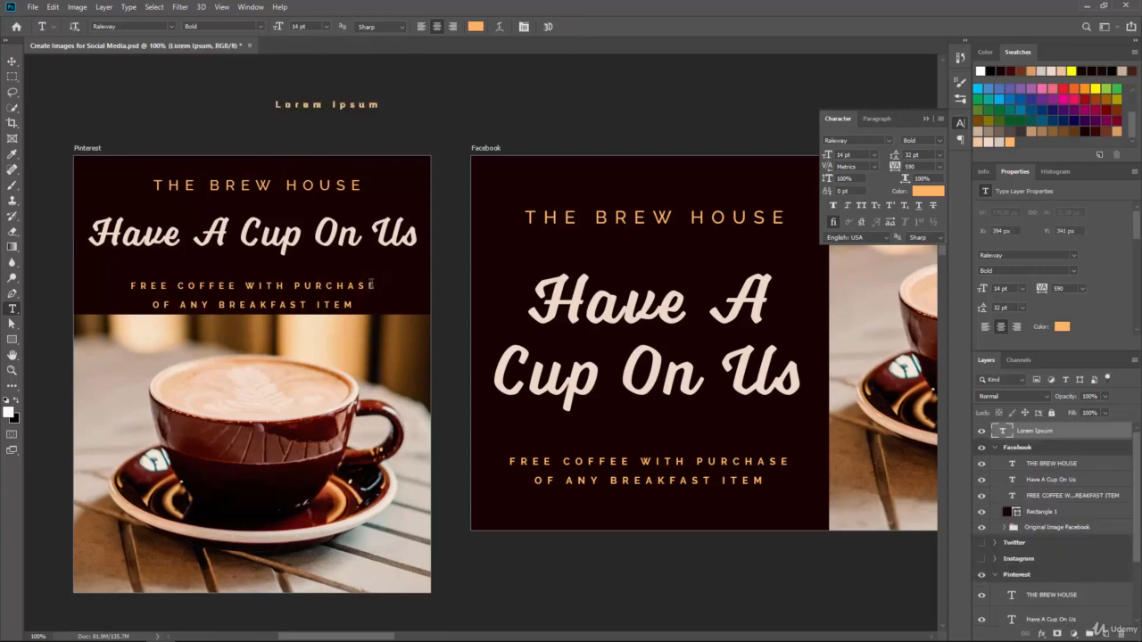
drag(1038, 431, 1116, 633)
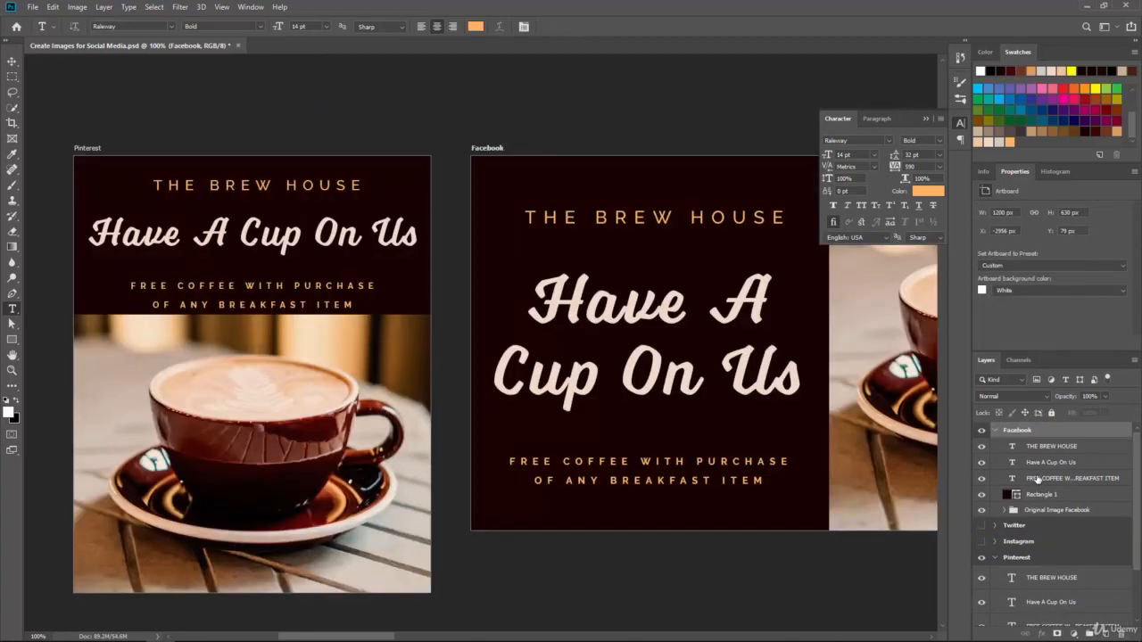
Try to join the two lines of the Pinterest artboard's free coffee offer text into a single line
scroll(1044, 536, down, 3)
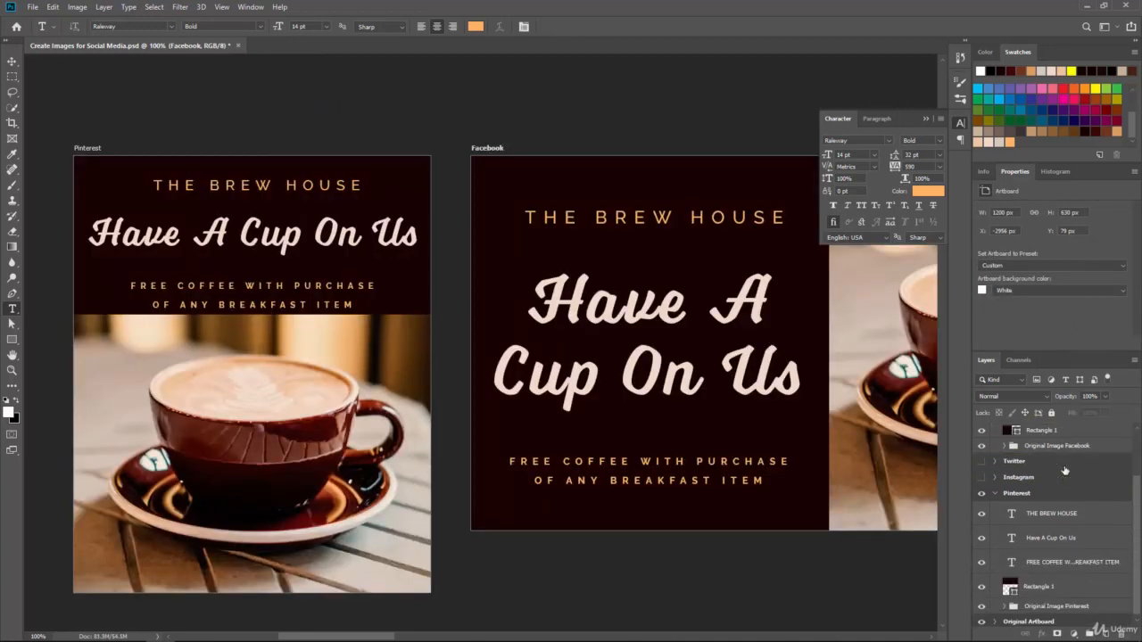
click(1045, 559)
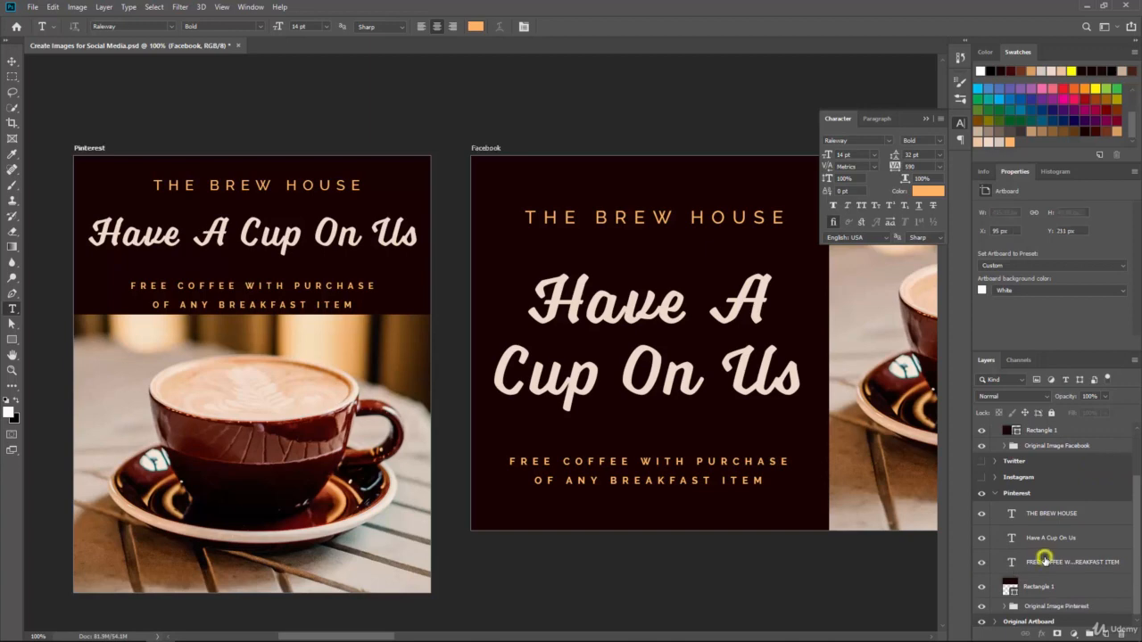
click(375, 287)
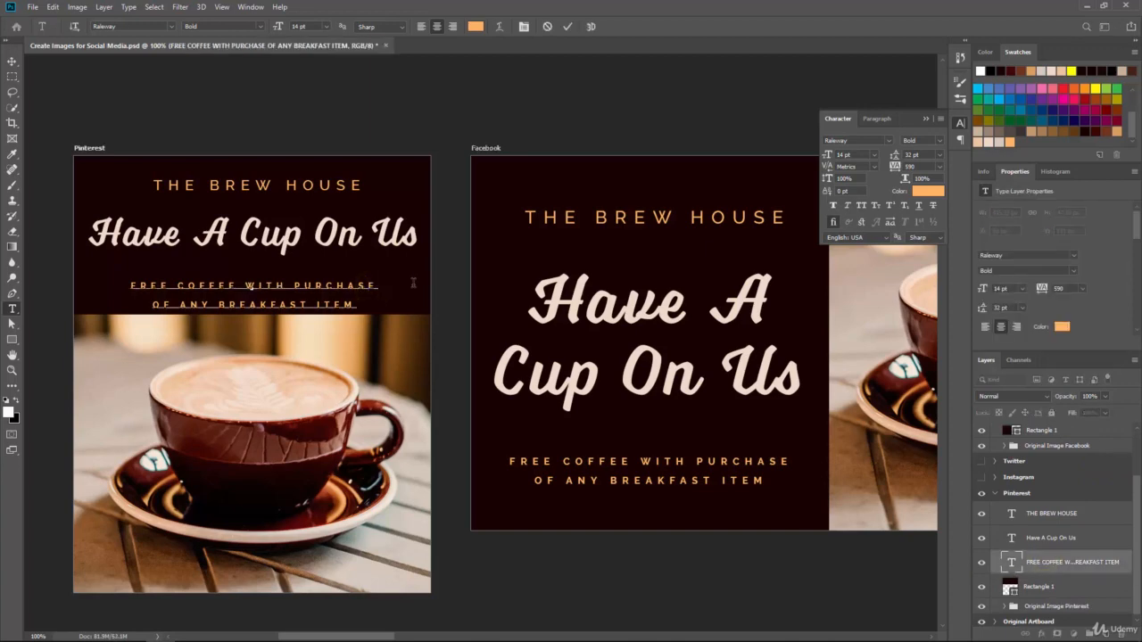
key(Delete)
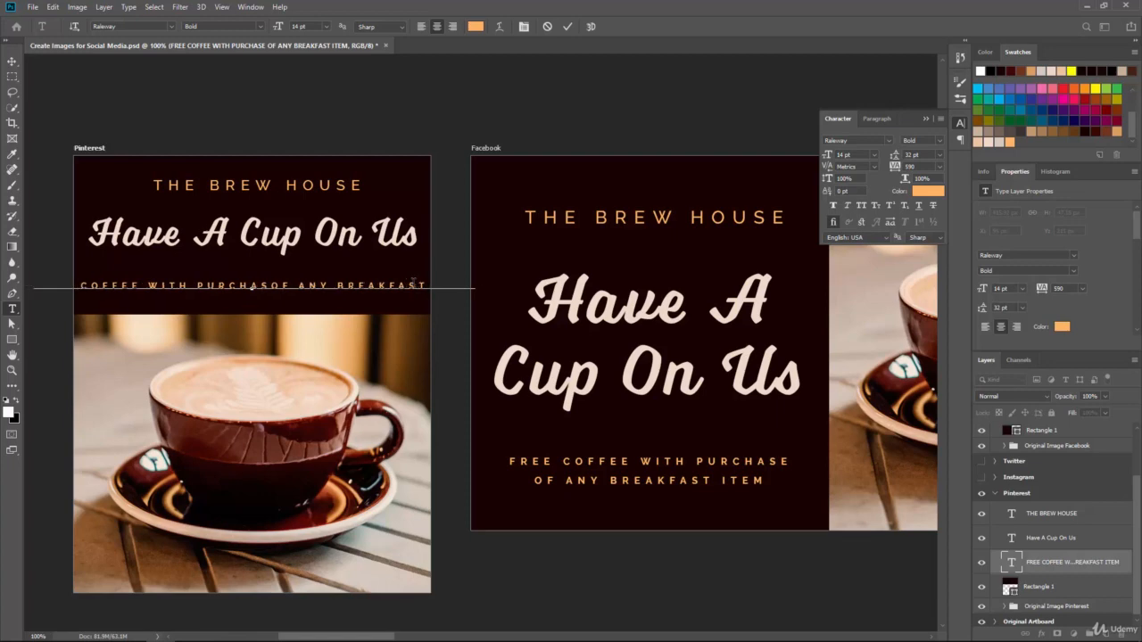
key(ctrl)
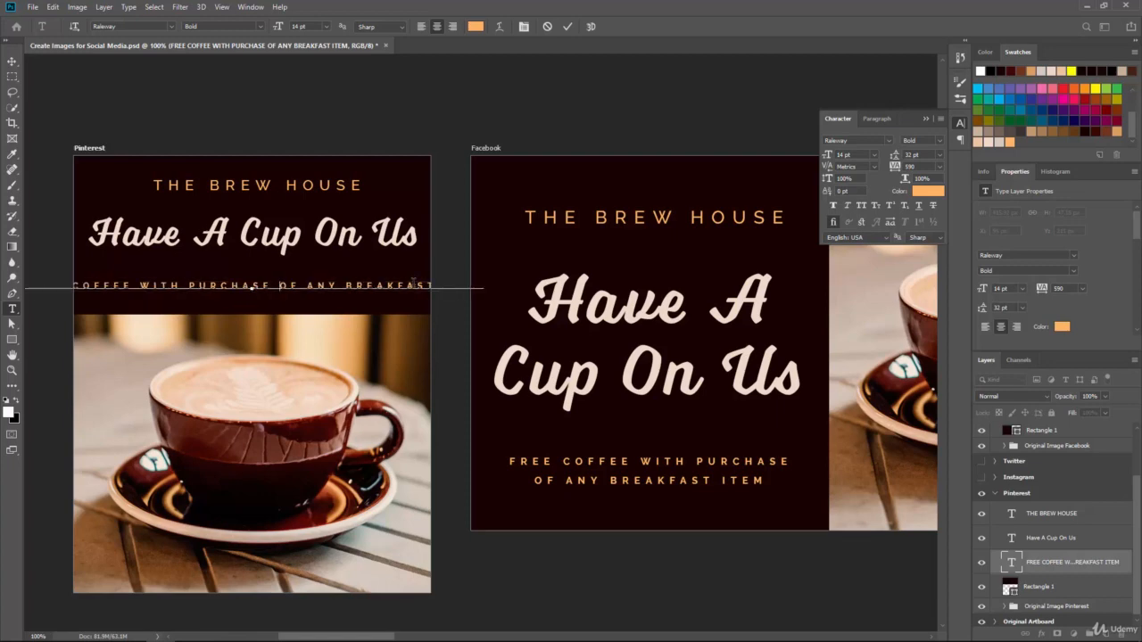
key(ctrl)
key(ctrl+Return)
key(ctrl+z)
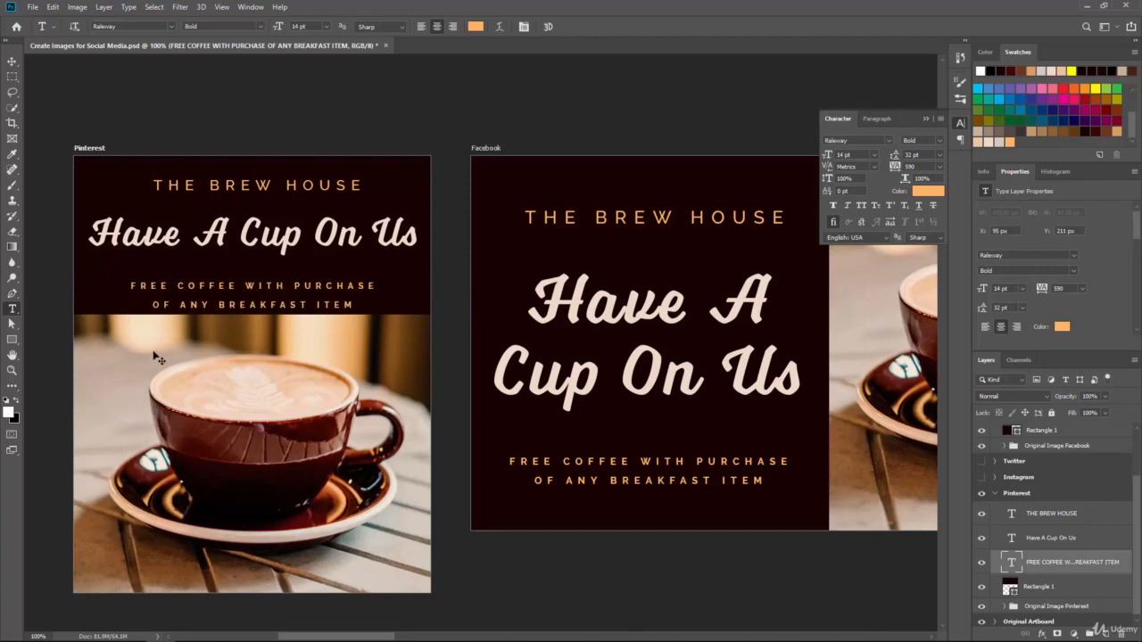
Move the Pinterest artboard's free coffee offer text up to about X 96 px, Y 200 px
click(12, 61)
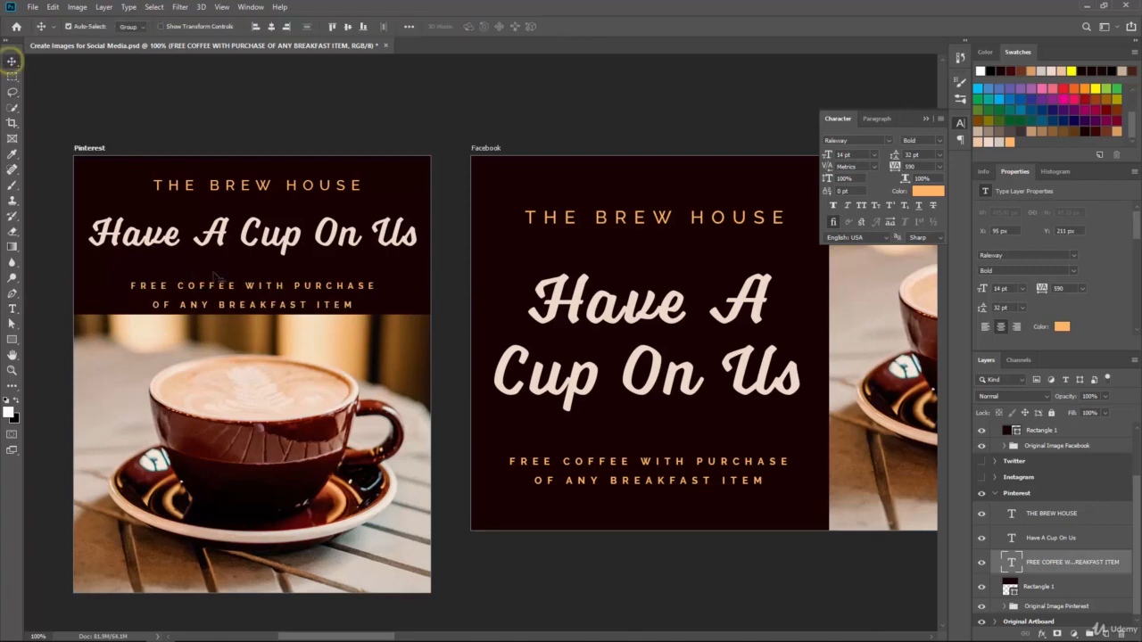
drag(222, 286, 222, 280)
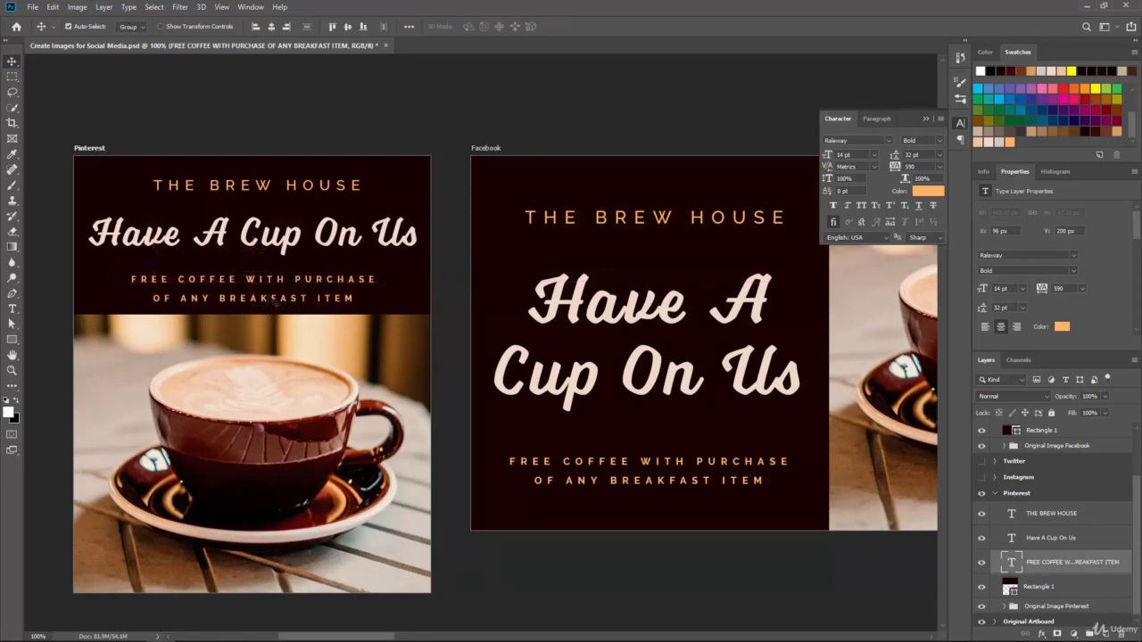
Move the Pinterest artboard's "Have A Cup On Us" headline down slightly to about Y 96 px
click(13, 309)
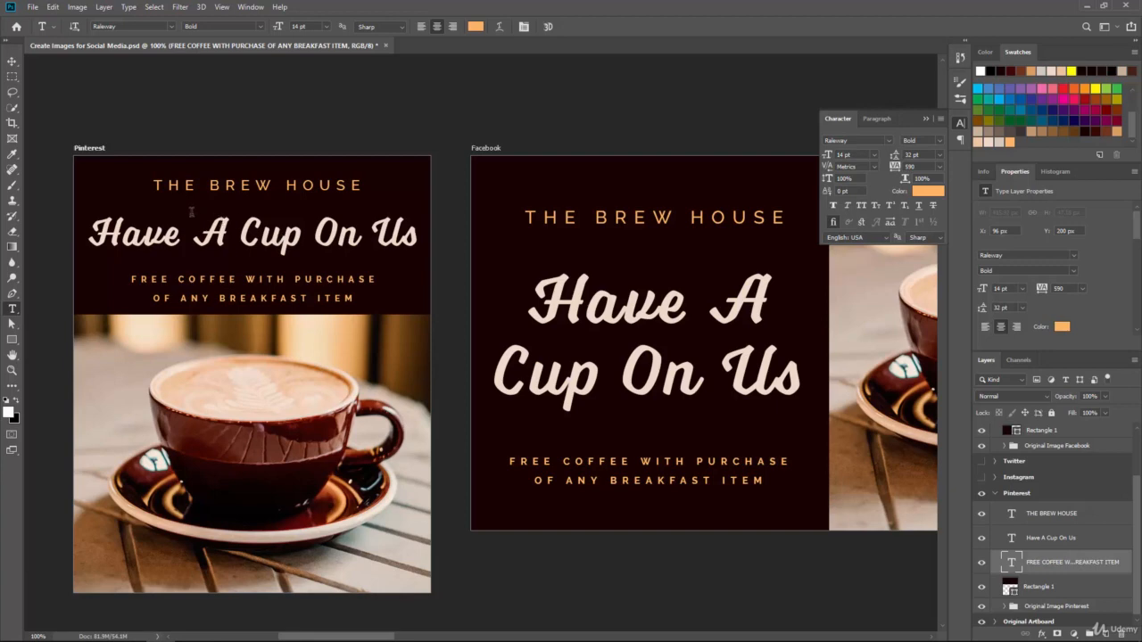
click(1057, 539)
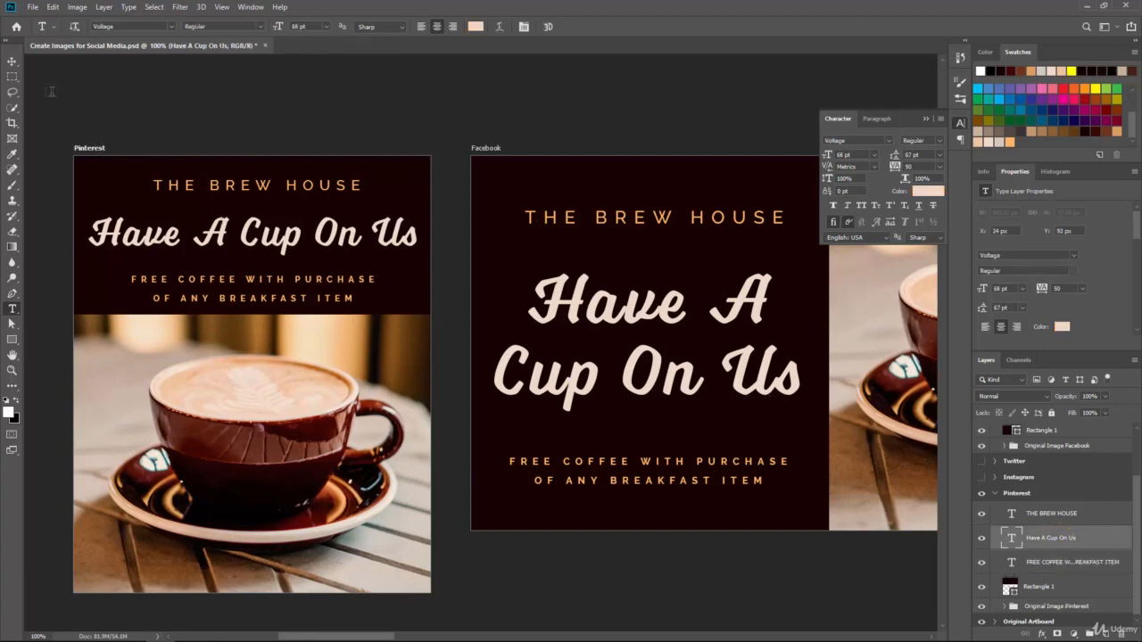
key(v)
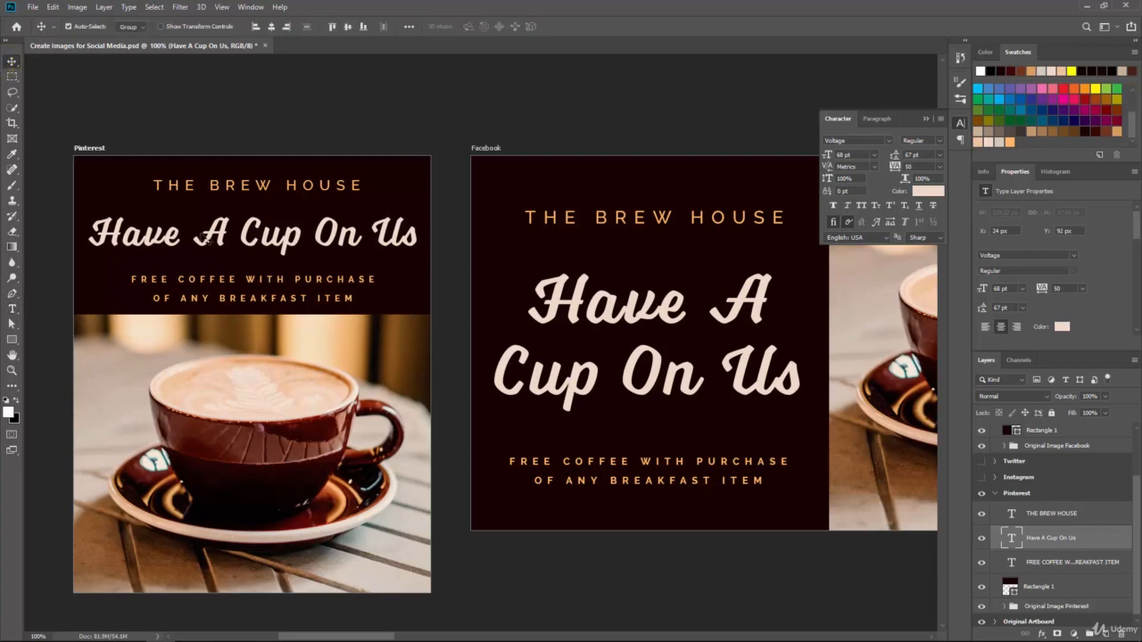
drag(214, 234, 227, 216)
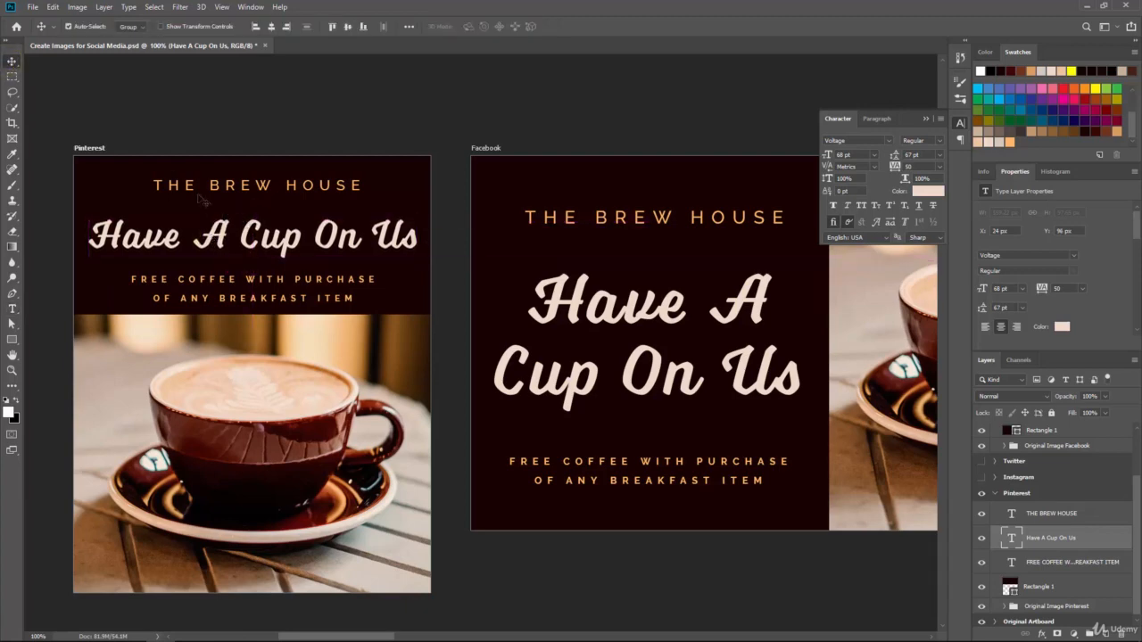
Nudge the Pinterest artboard's "THE BREW HOUSE" text down to Y 38 px and the headline up to Y 94 px
click(263, 188)
drag(263, 188, 265, 186)
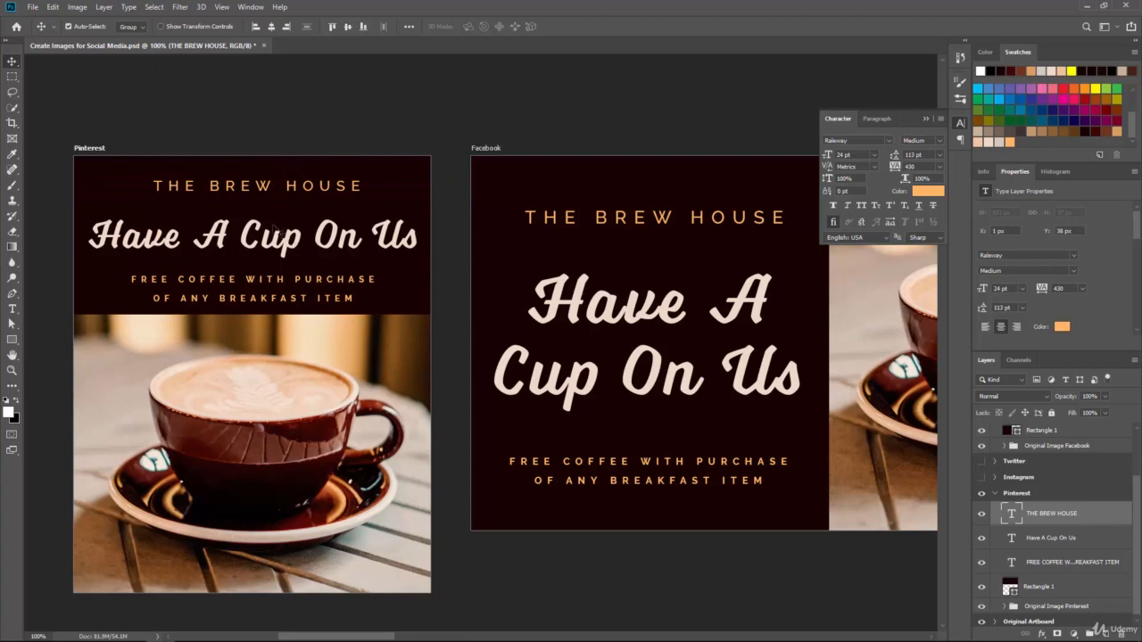
click(254, 233)
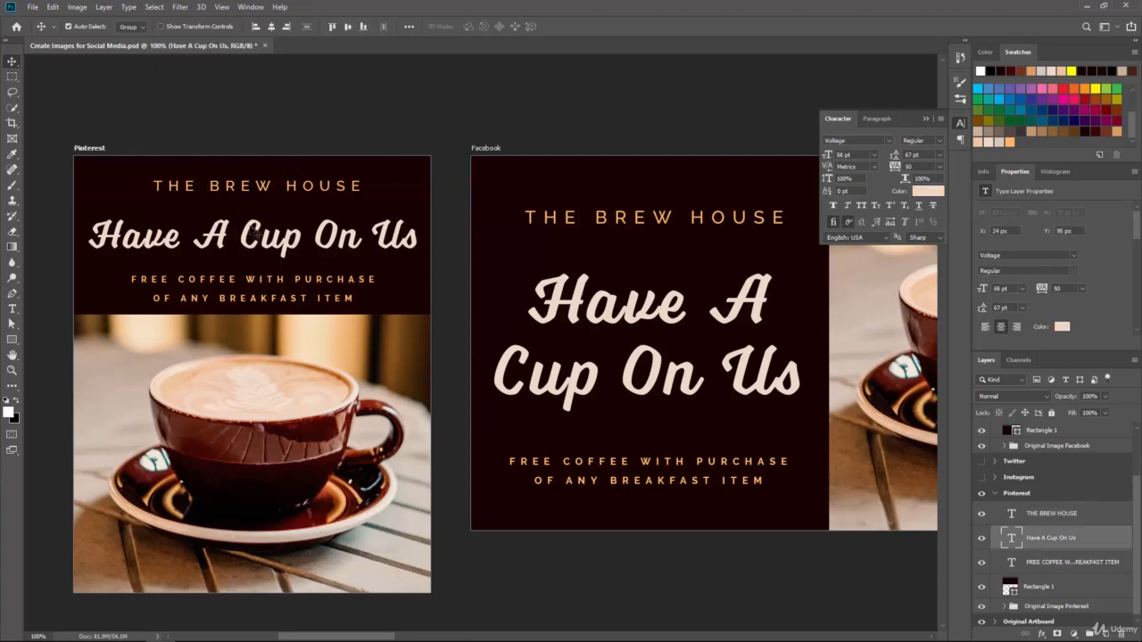
key(Up)
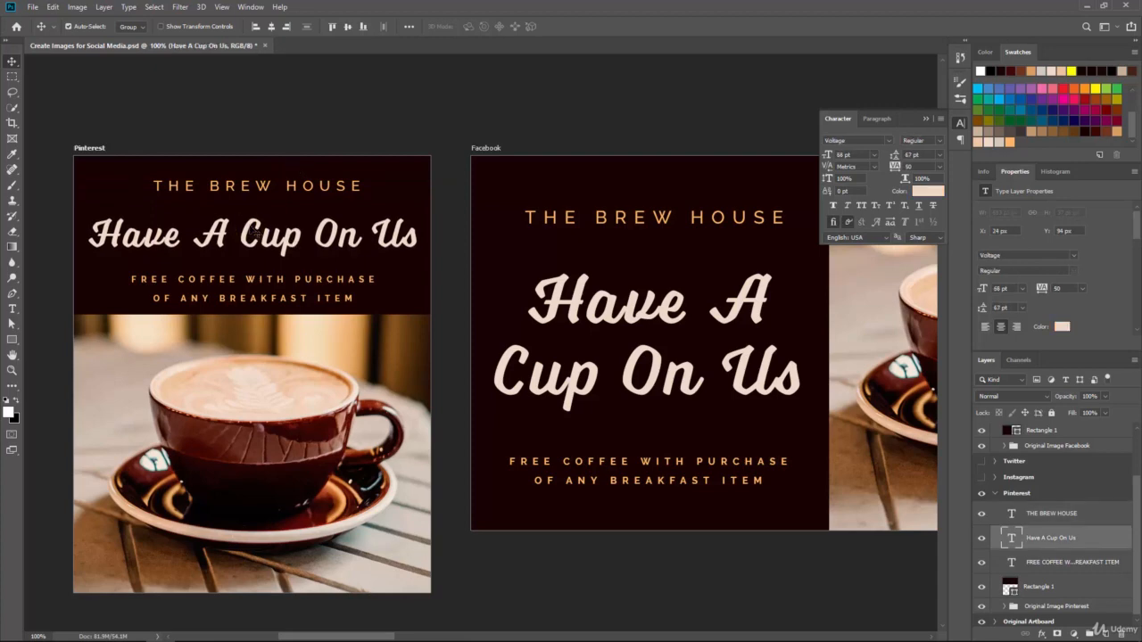
Hide the Facebook artboard to view the Pinterest design on its own
key(ctrl+minus)
key(ctrl+minus)
key(ctrl+minus)
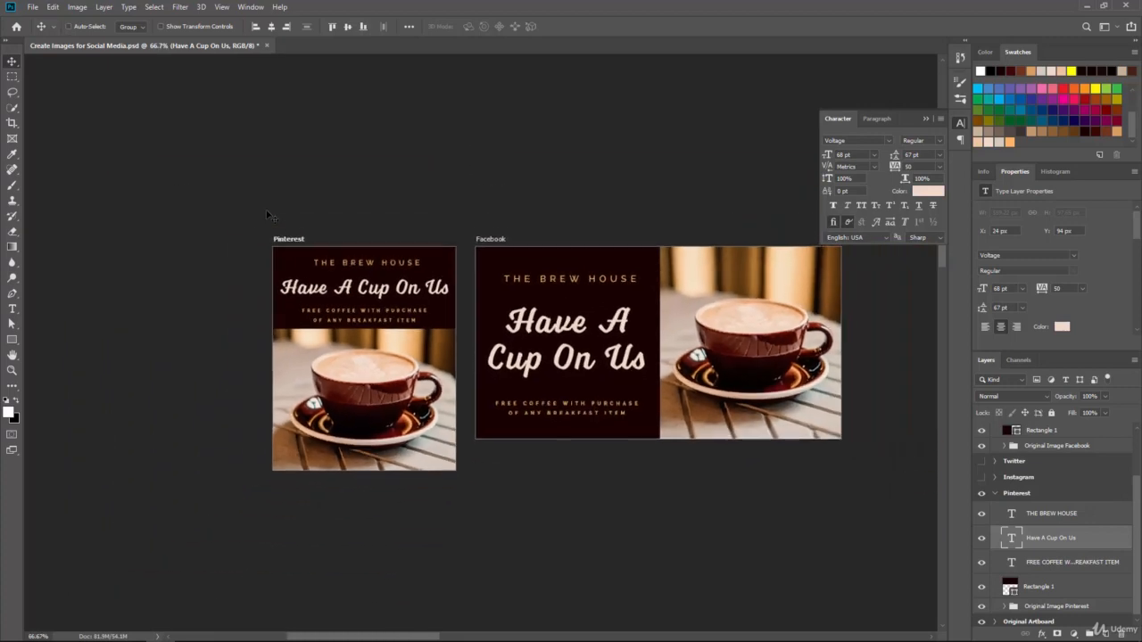
scroll(1056, 498, up, 4)
click(983, 431)
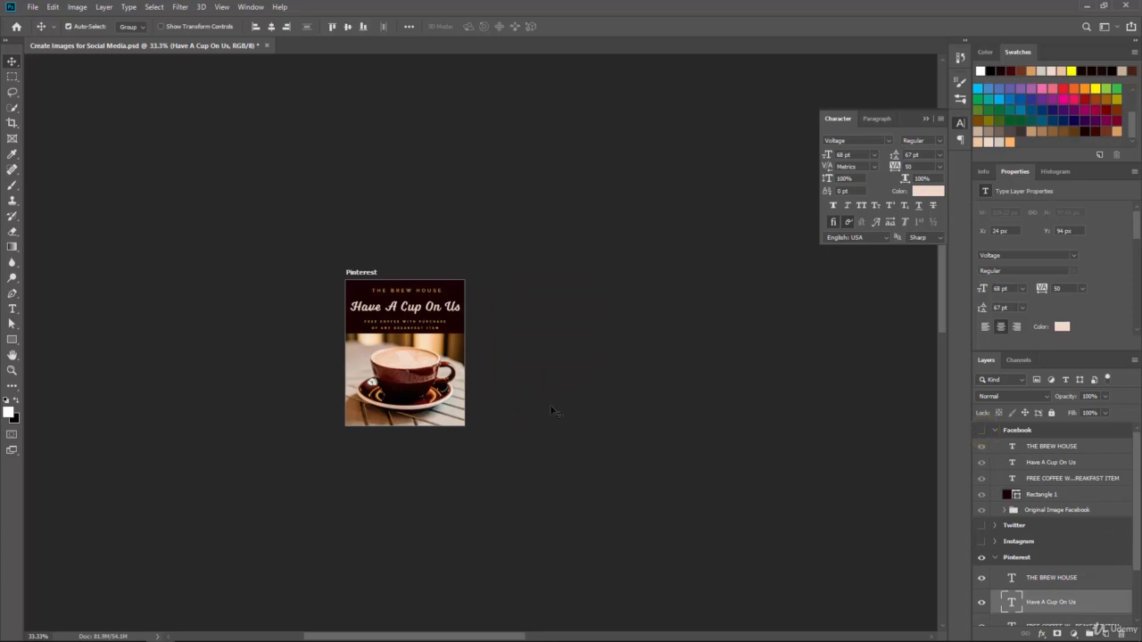
key(ctrl+plus)
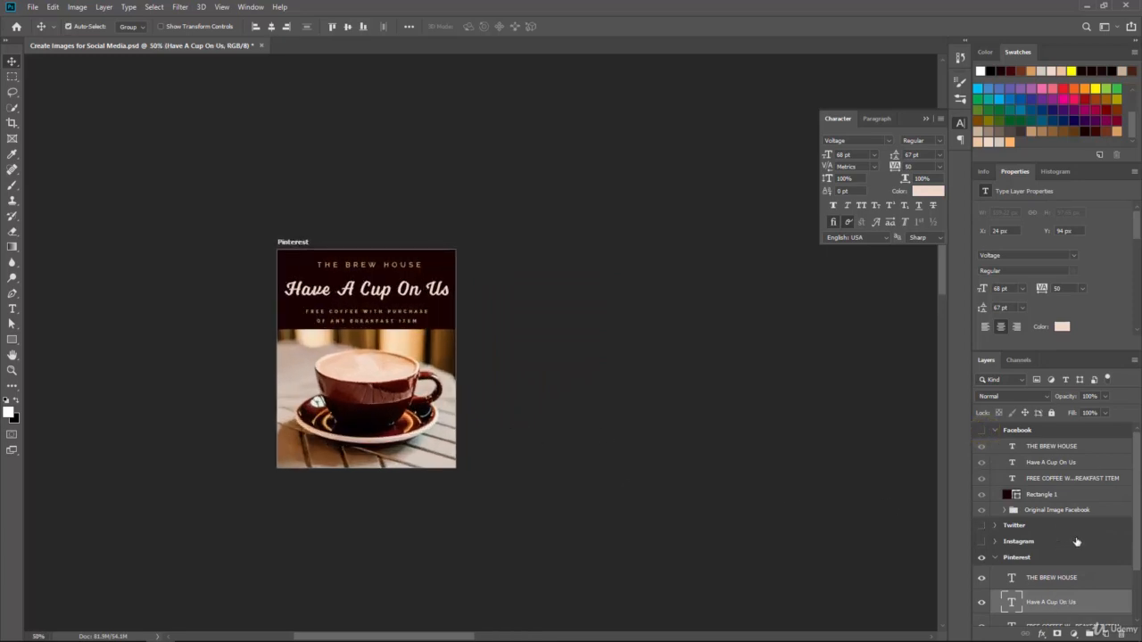
Nudge the Pinterest artboard's texts up: the free coffee offer to Y 196 px, the headline to Y 90 px, "THE BREW HOUSE" to Y 34 px
scroll(1076, 542, down, 3)
click(1049, 562)
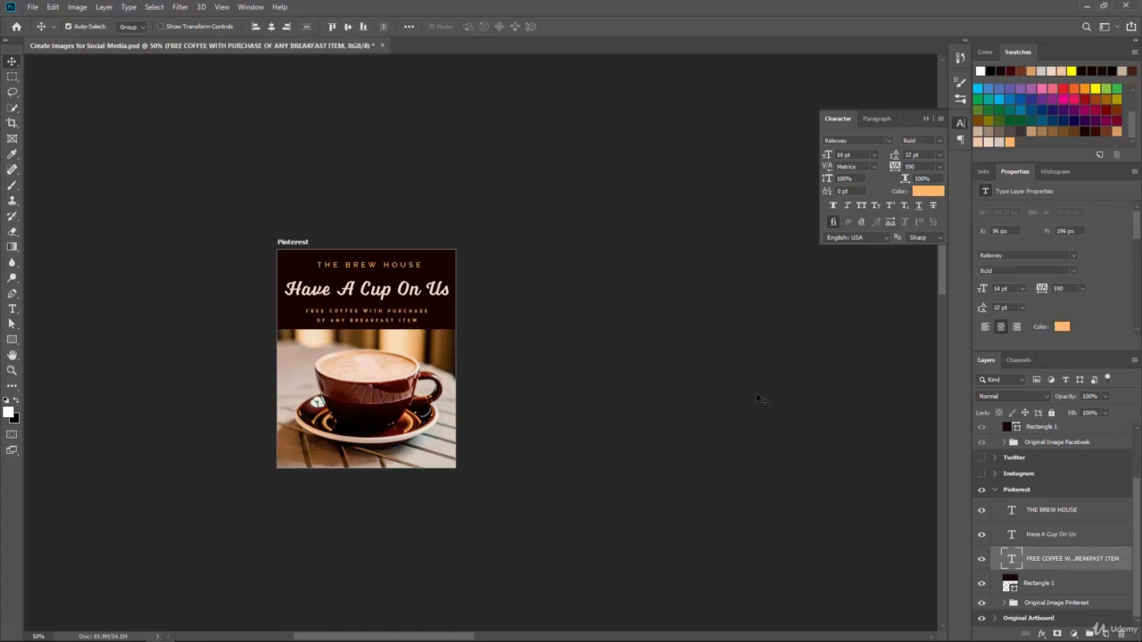
click(1049, 536)
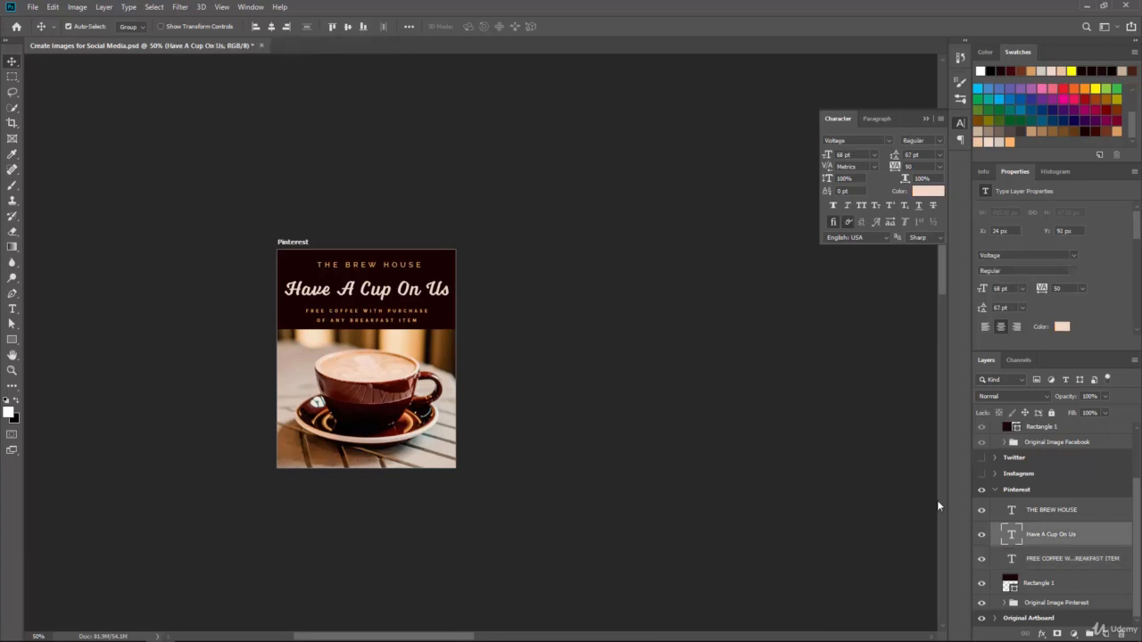
key(Up)
click(1039, 509)
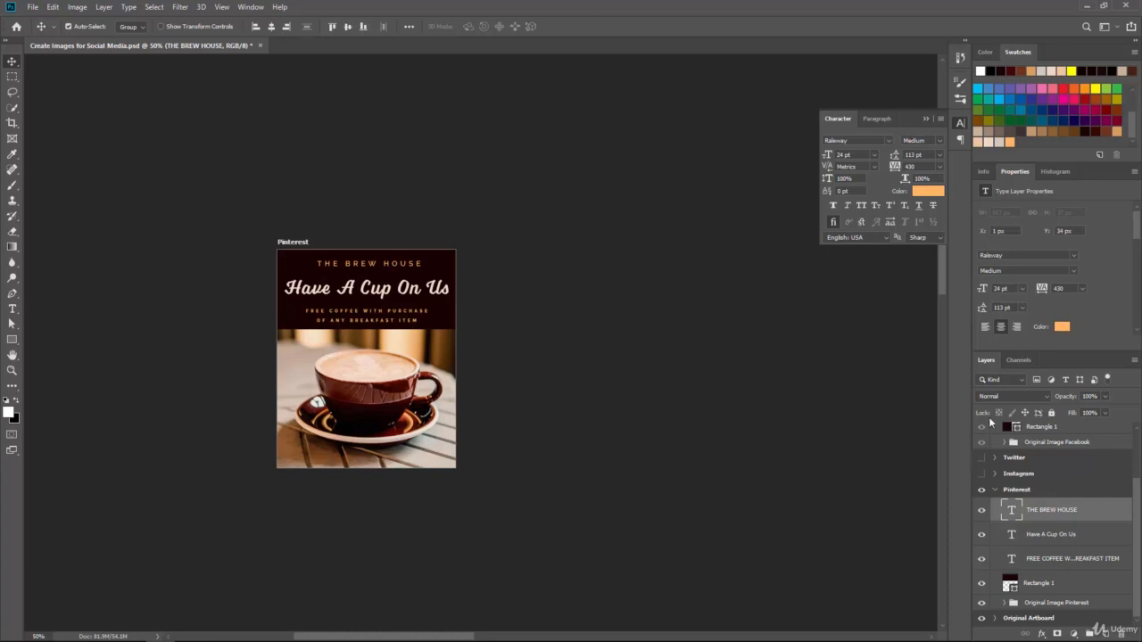
Show the Facebook artboard again and shift the Pinterest artboard's headline to X 22 px
scroll(1092, 470, up, 2)
click(982, 431)
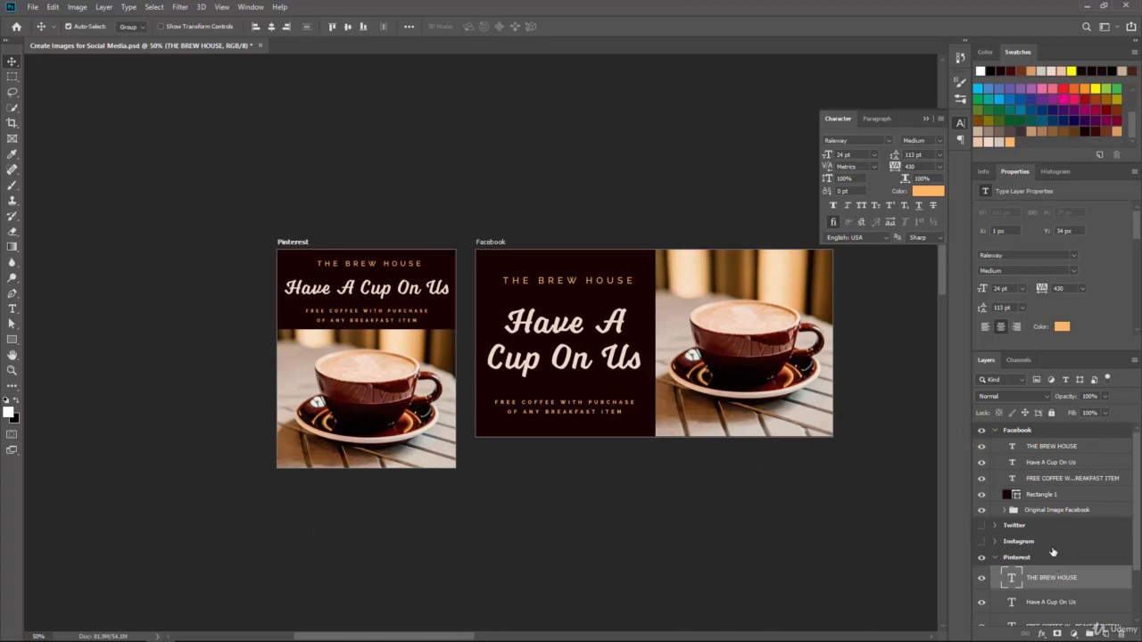
scroll(1061, 562, down, 2)
click(1042, 541)
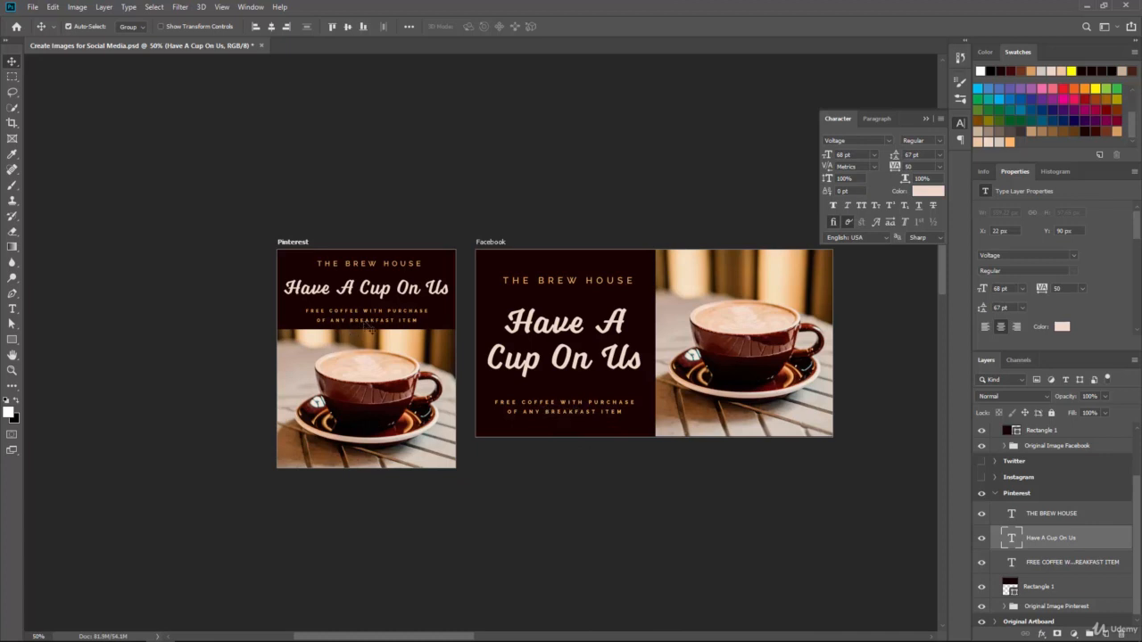
Try moving the Pinterest artboard's free coffee offer text slightly lower, then undo the move
key(ctrl+plus)
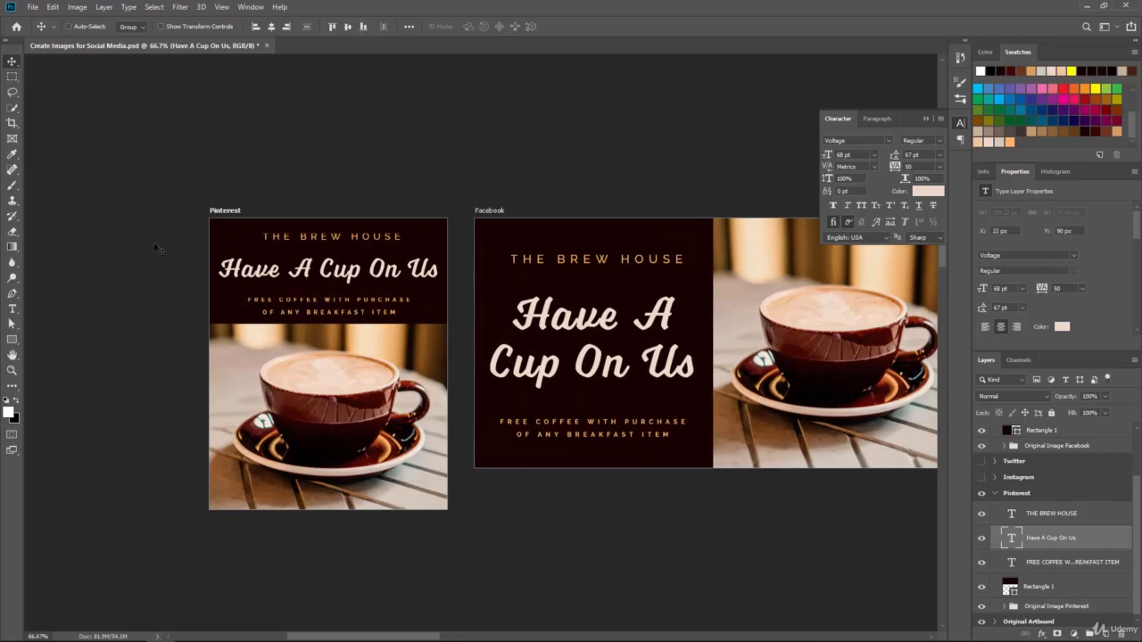
key(ctrl+plus)
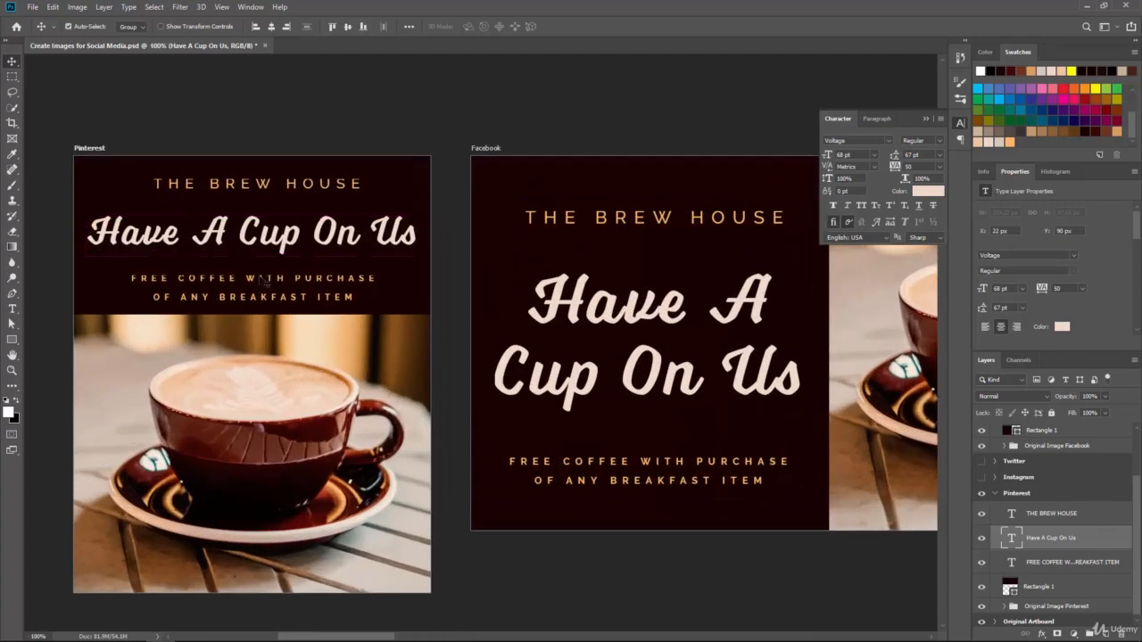
click(267, 280)
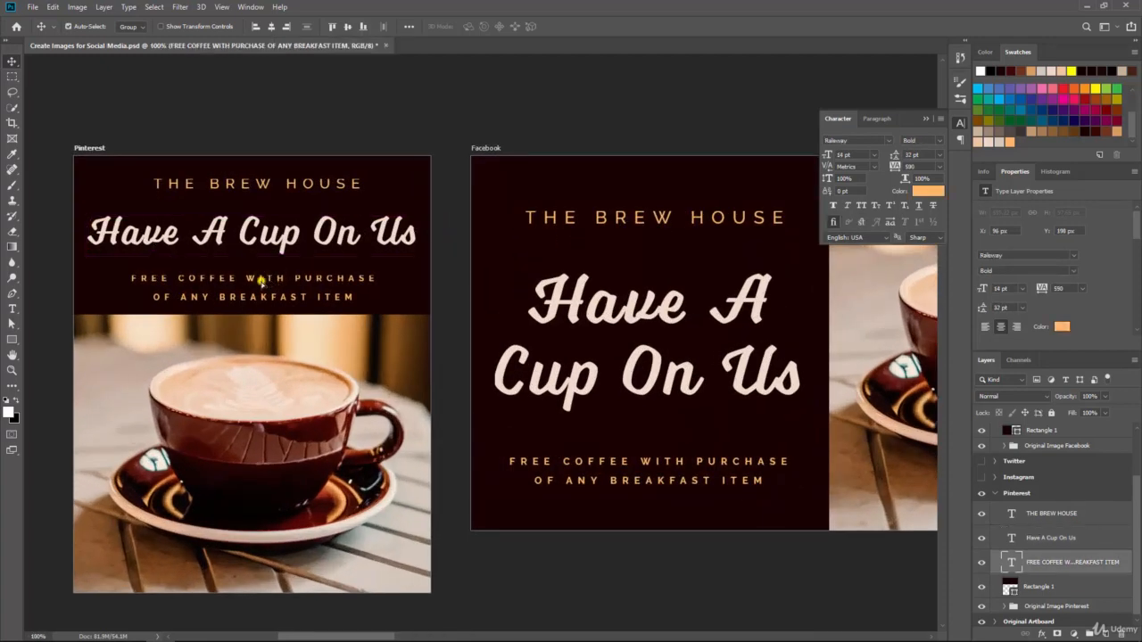
drag(257, 277, 257, 284)
key(ctrl+z)
Try a 34 pt leading on the Facebook artboard's free coffee offer text, then set it to 36 pt
scroll(1022, 482, up, 2)
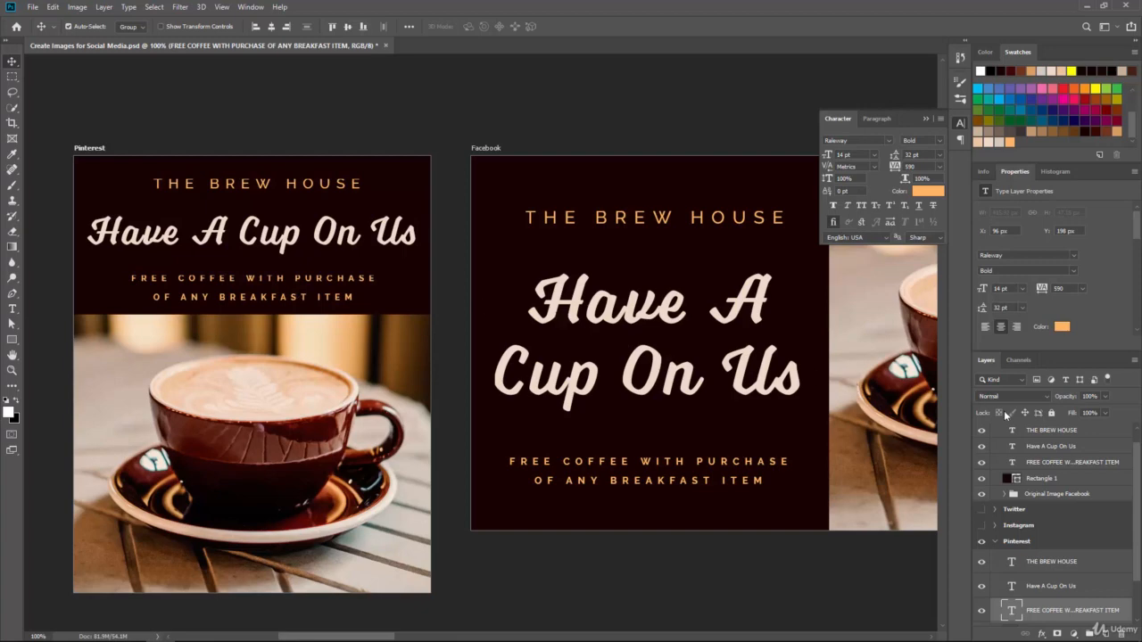
click(1067, 464)
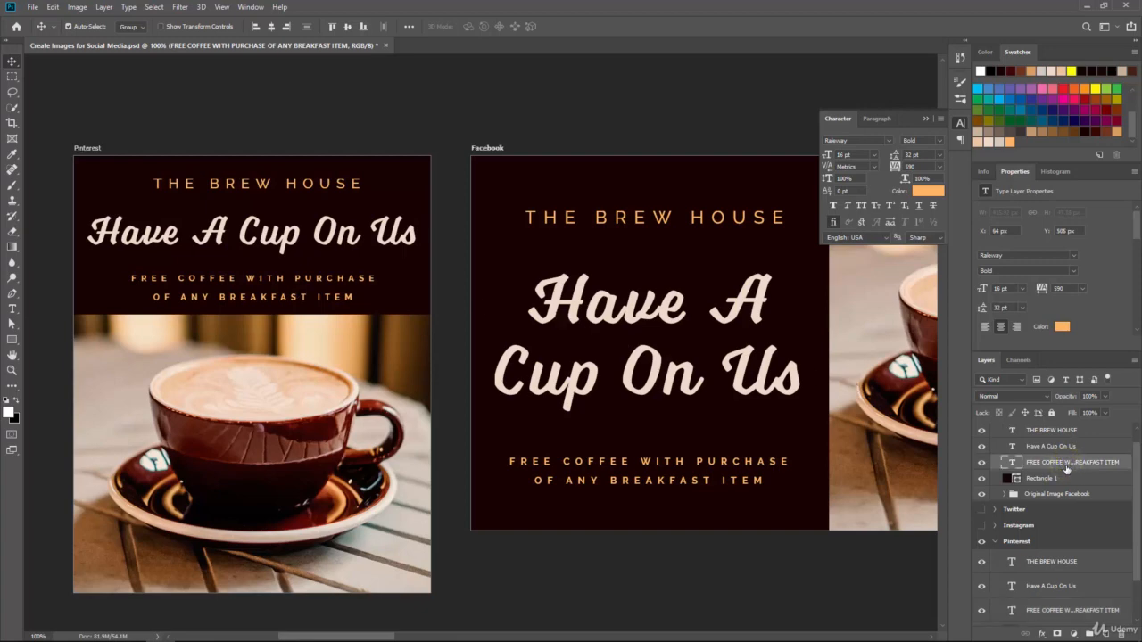
scroll(1113, 446, up, 1)
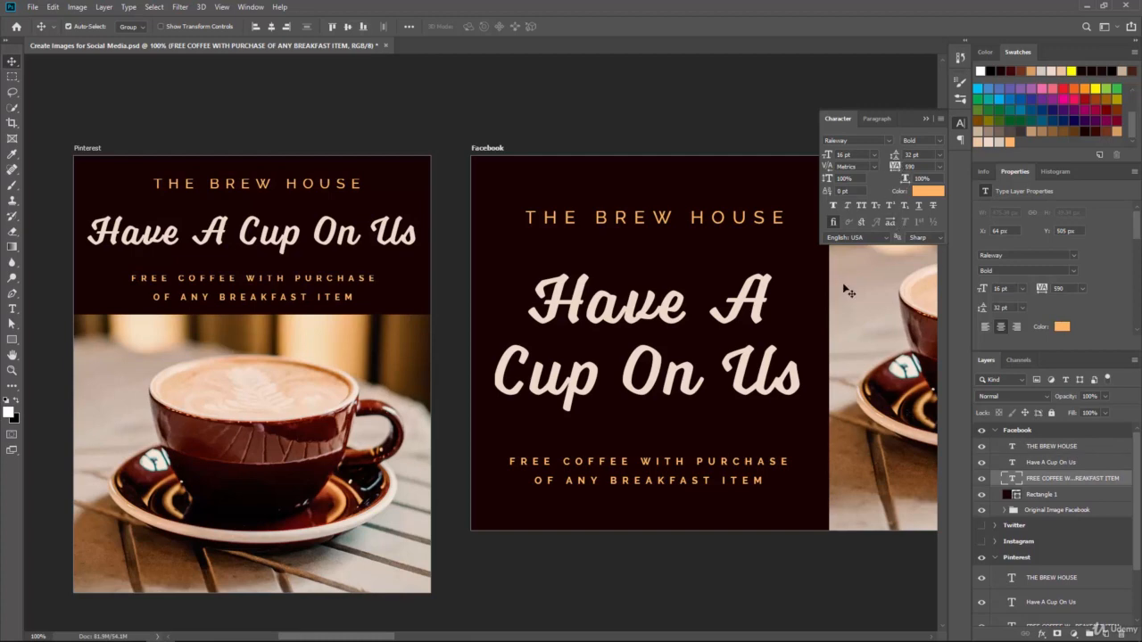
click(12, 309)
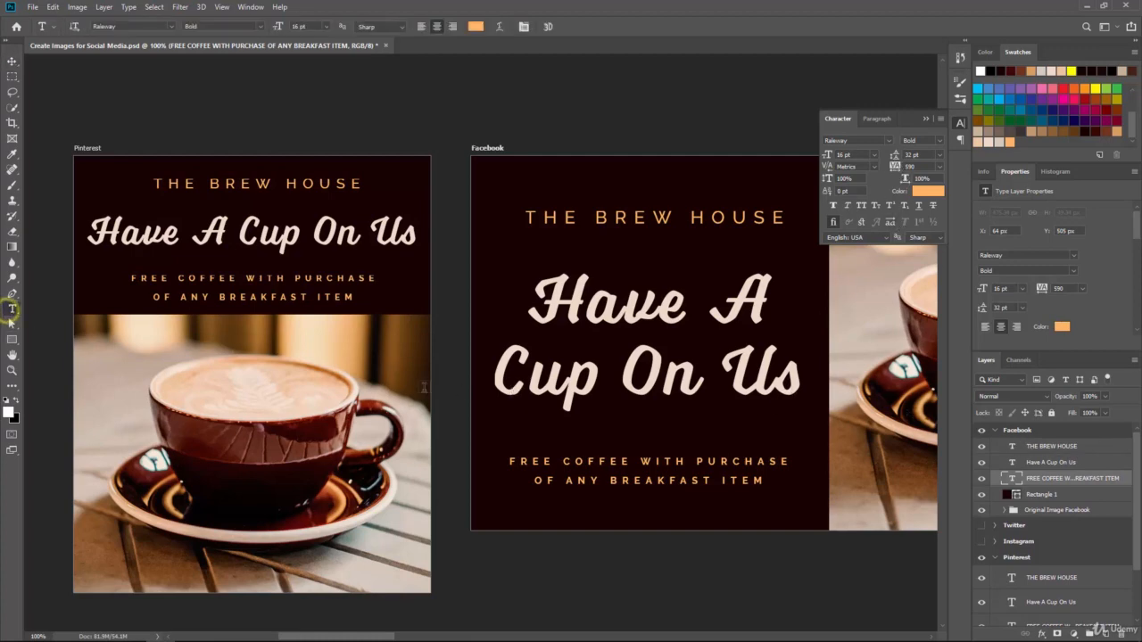
click(695, 485)
key(ctrl+a)
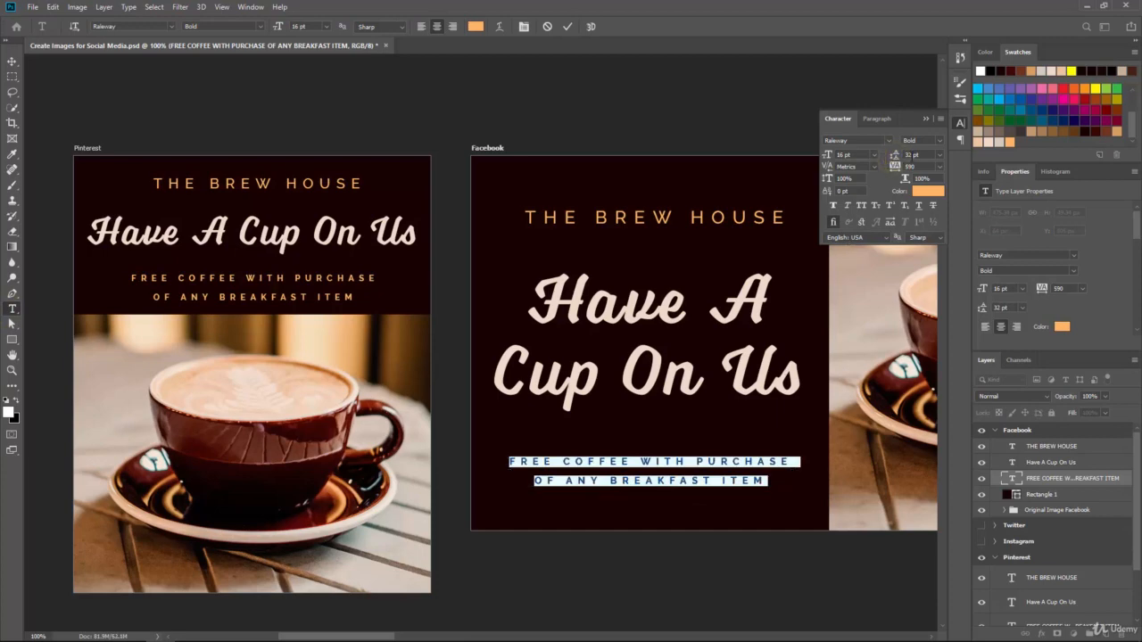
click(910, 154)
key(Return)
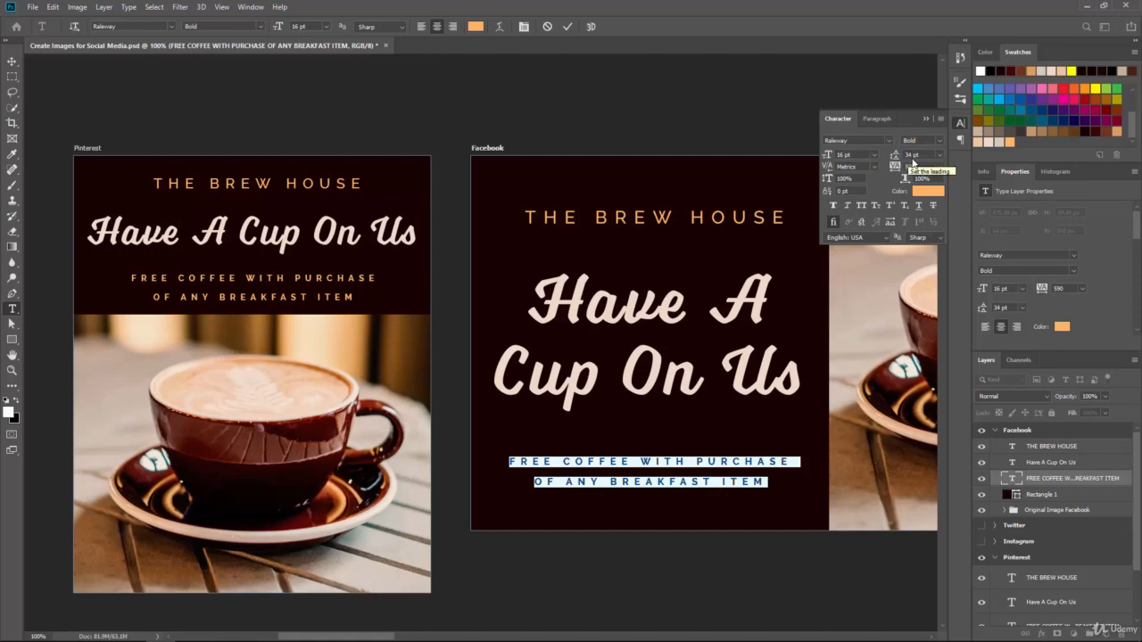
click(911, 155)
text(36)
key(Return)
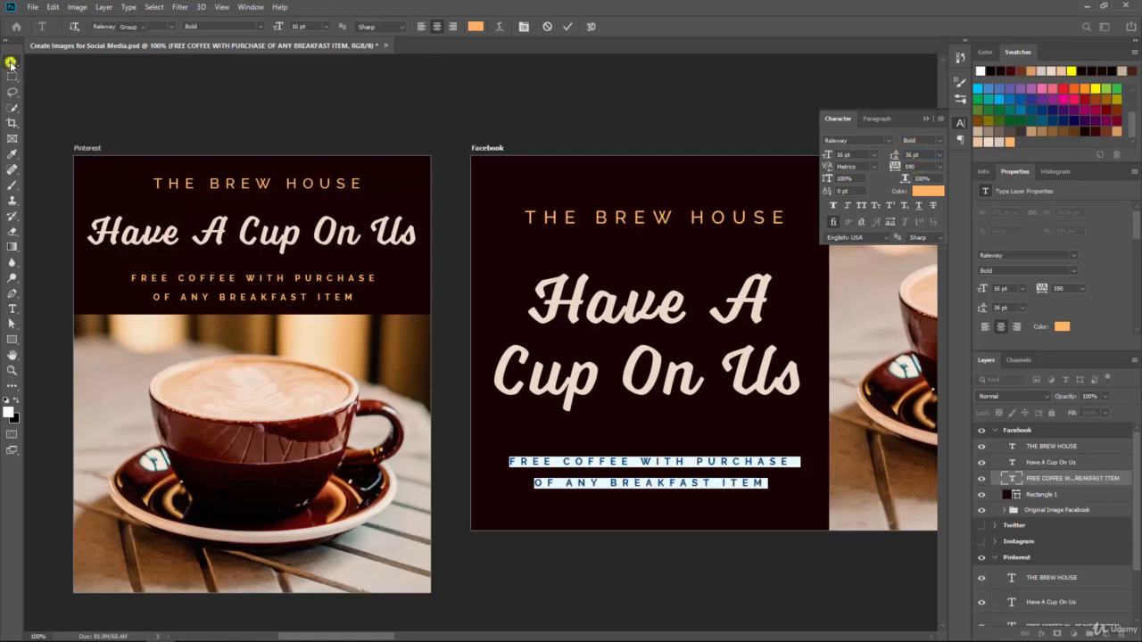
click(13, 61)
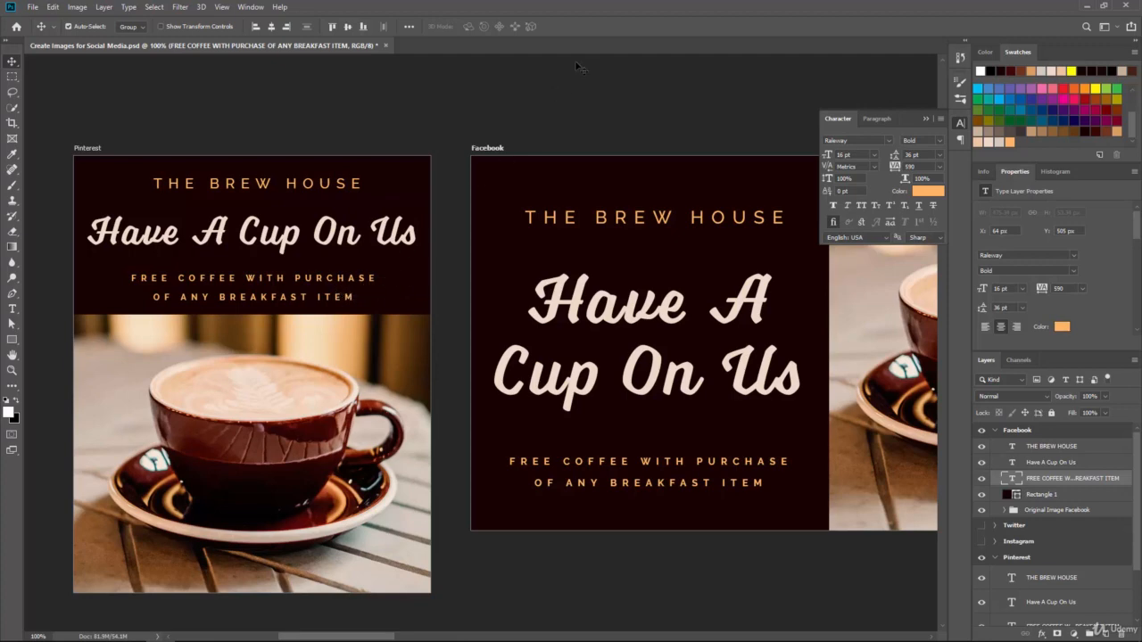
Collapse the Character settings and save the document with both artboards in view
key(ctrl+minus)
click(925, 119)
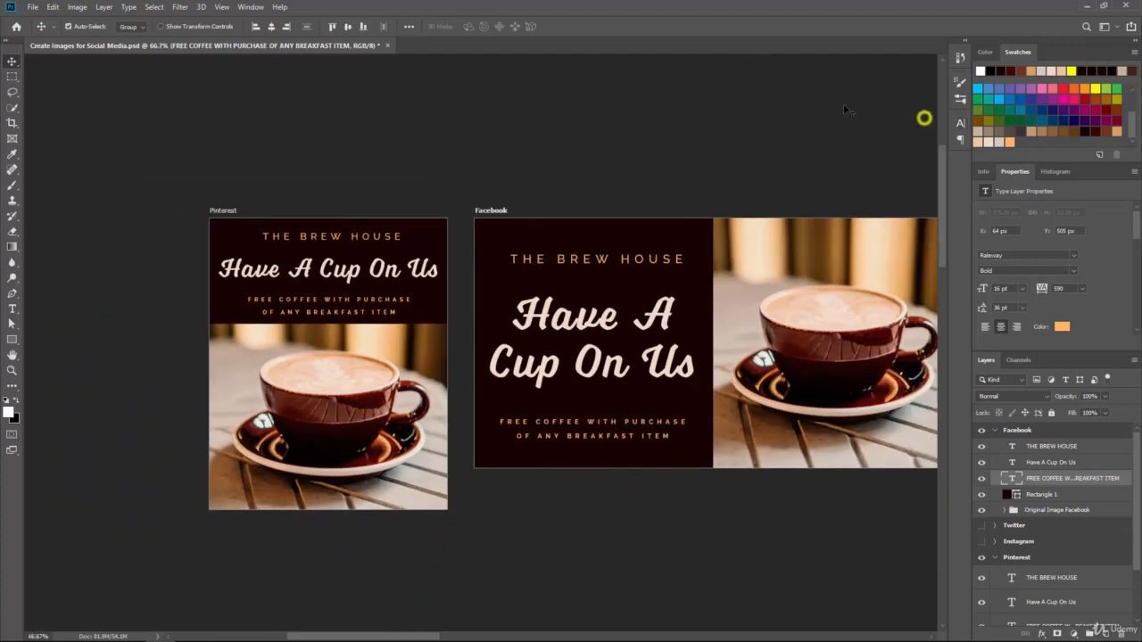
key(ctrl+s)
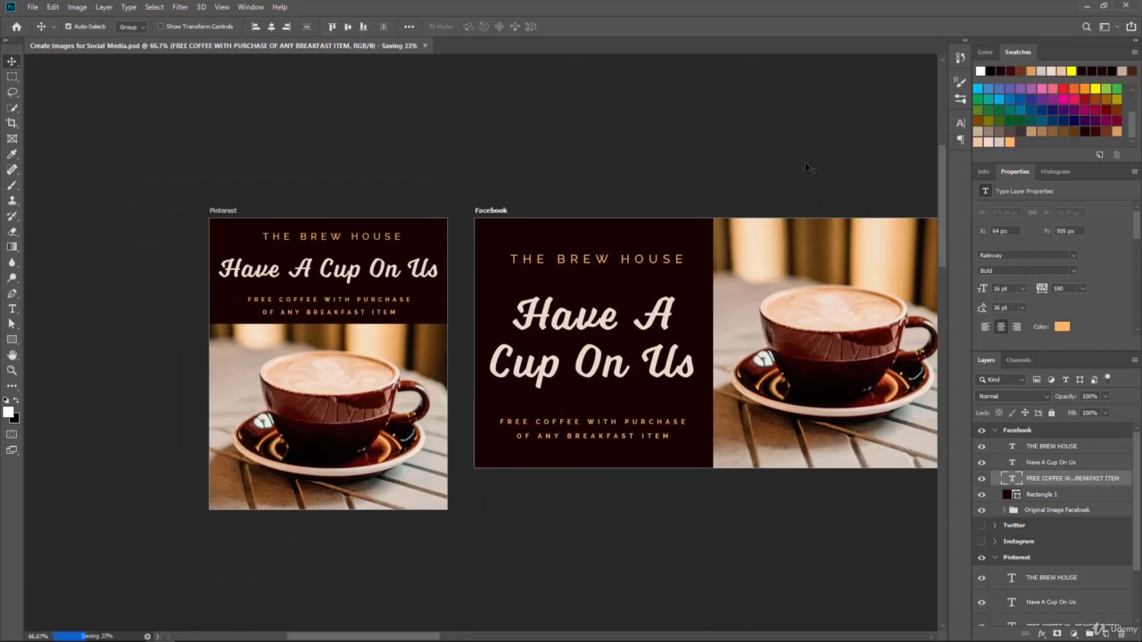
drag(806, 167, 716, 133)
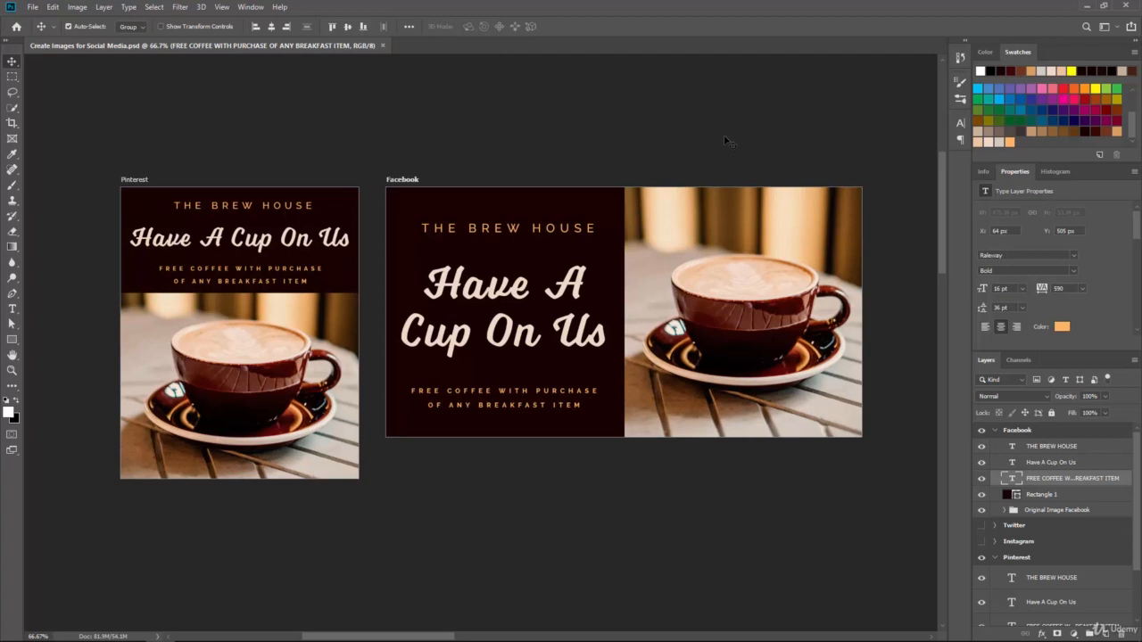
Nudge the Original Image Pinterest group left, then back right until the photo fills the artboard's edge
scroll(1072, 509, down, 1)
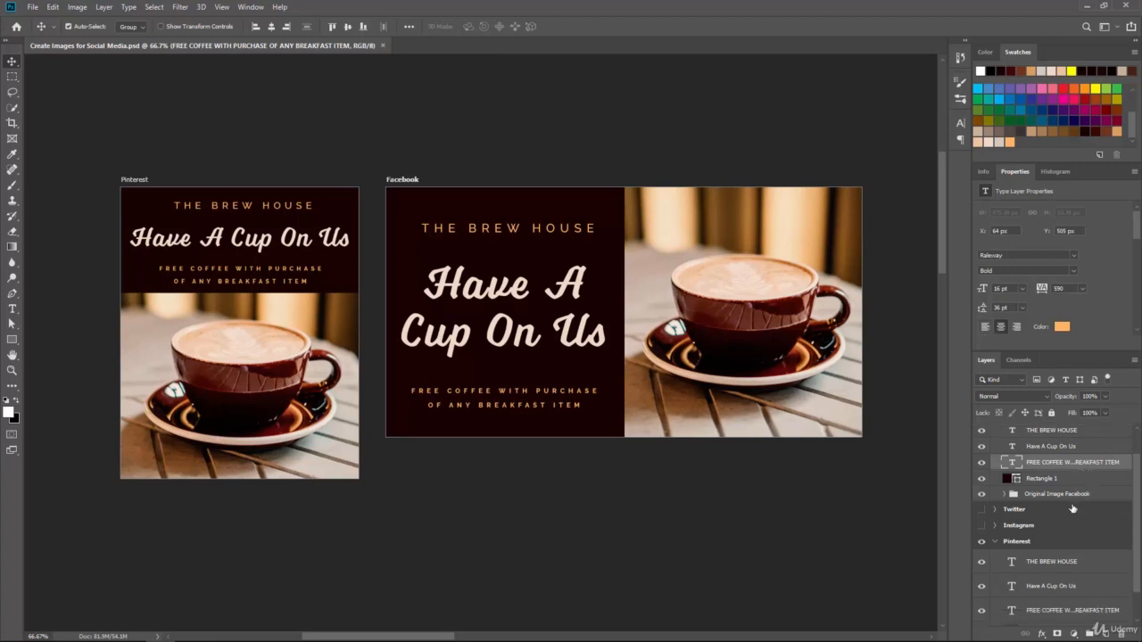
scroll(1073, 509, down, 2)
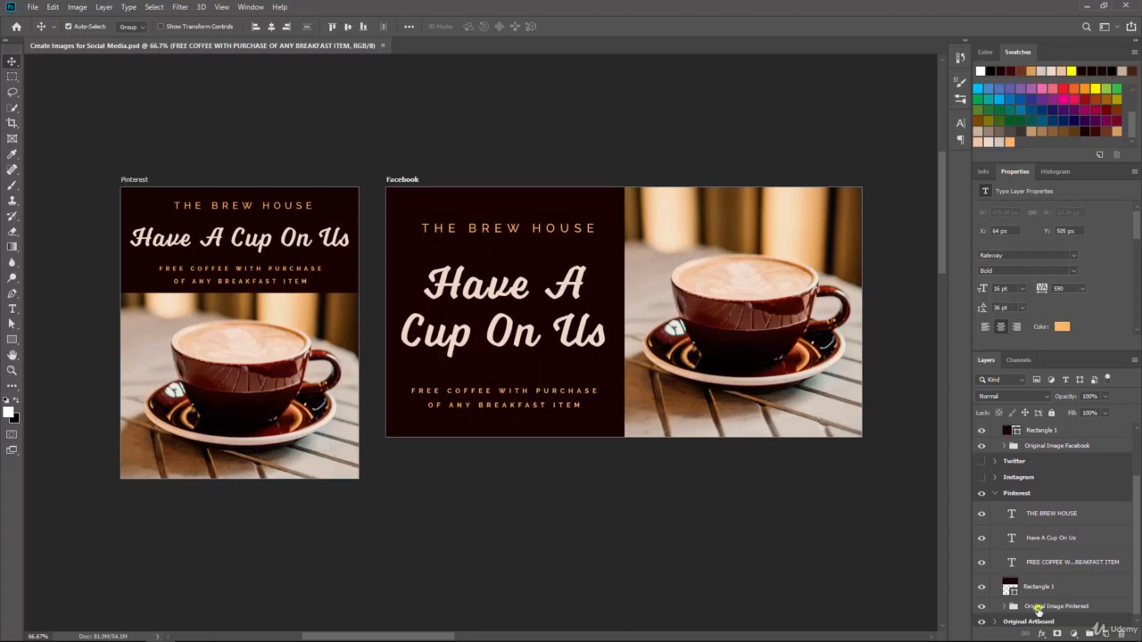
click(1037, 607)
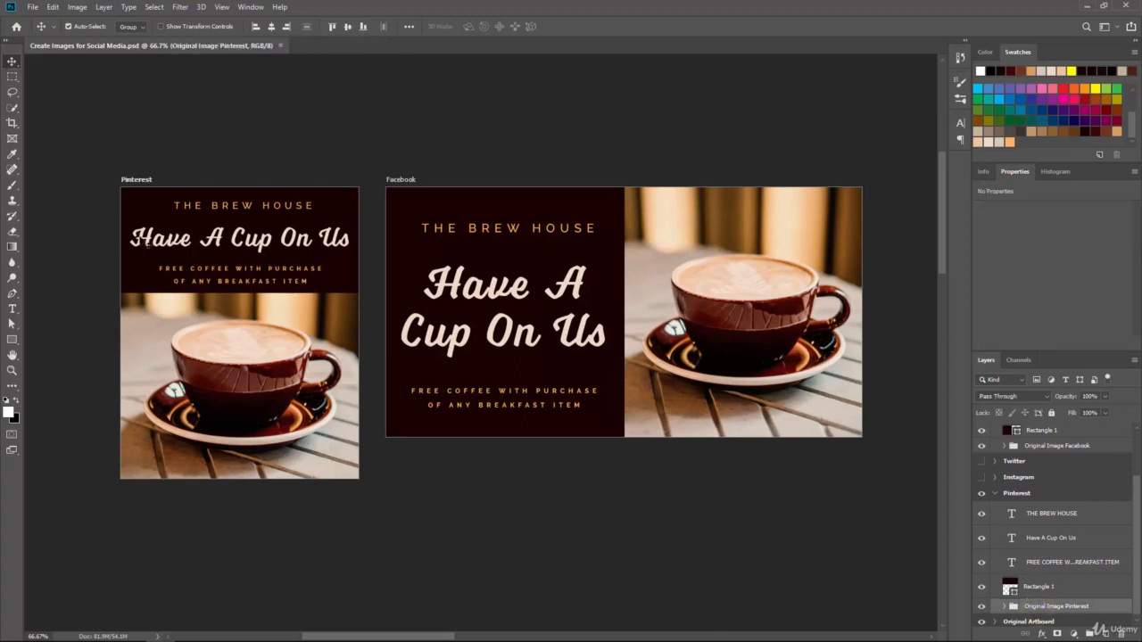
key(Left)
key(Left)
key(Left)
key(Left)
key(Left)
key(Left)
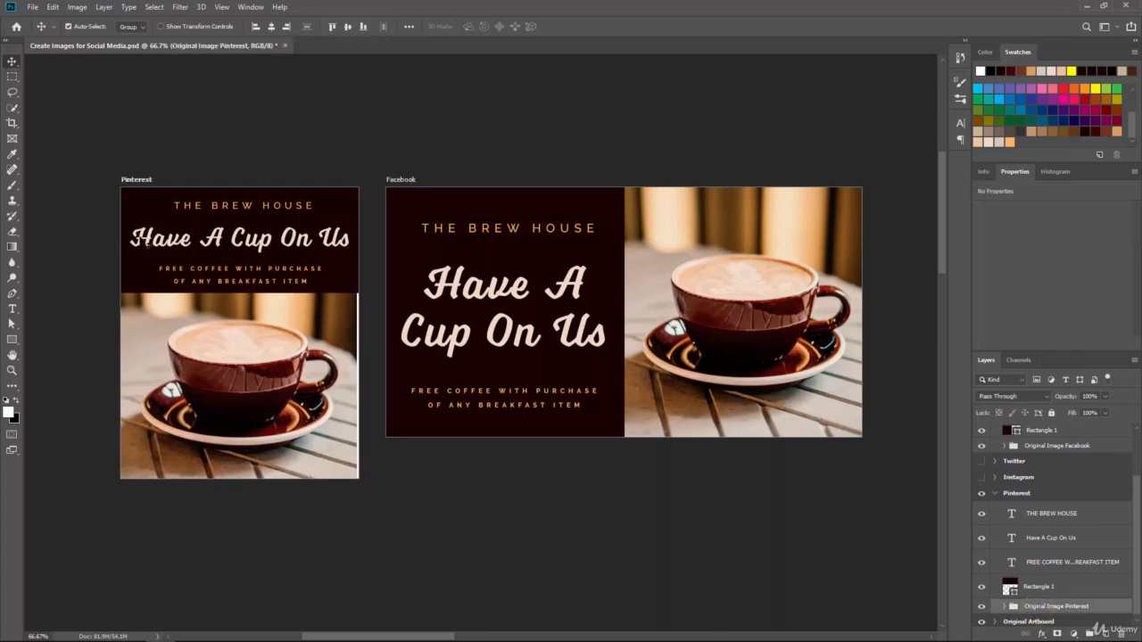
key(Right)
key(Right)
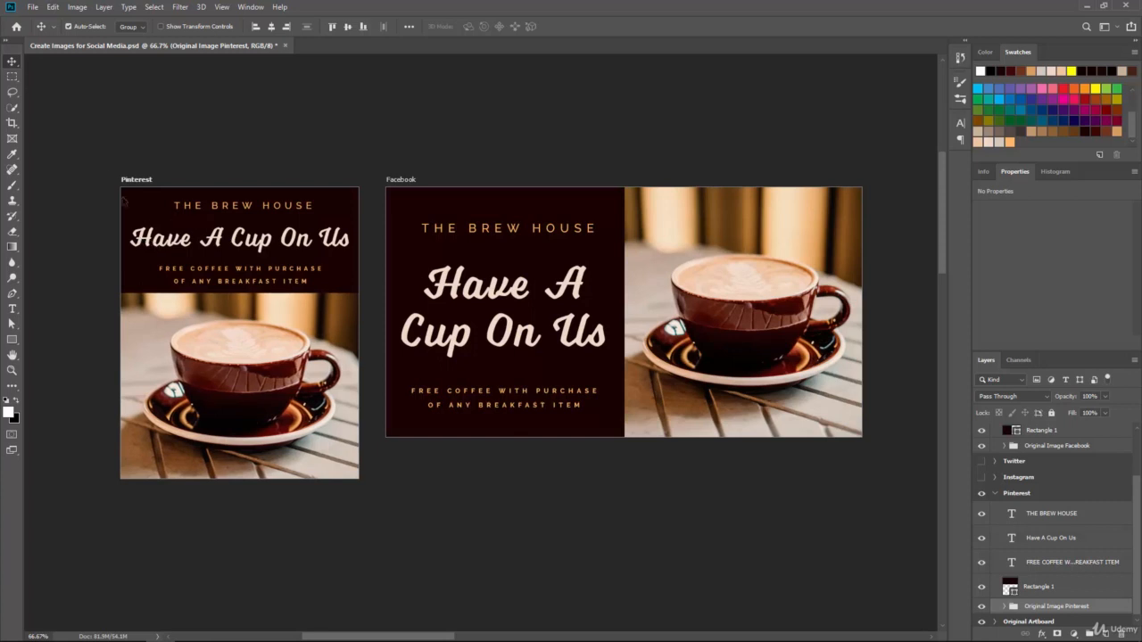
Scale the Original Image Pinterest group up to about 101.7% and save the document
key(ctrl)
key(ctrl+t)
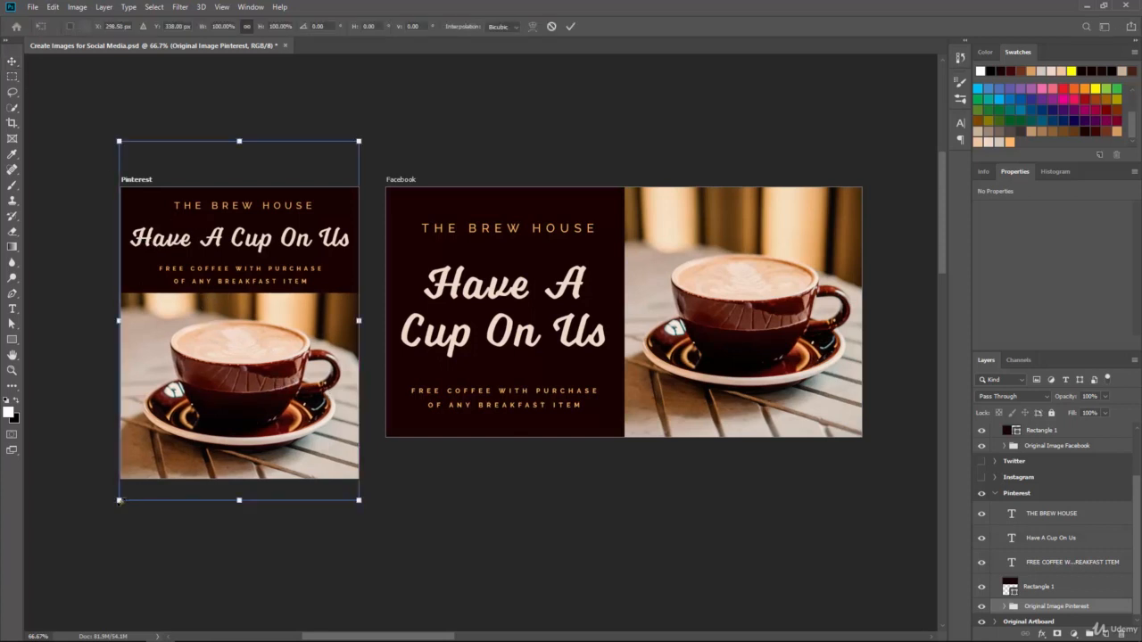
drag(119, 501, 165, 488)
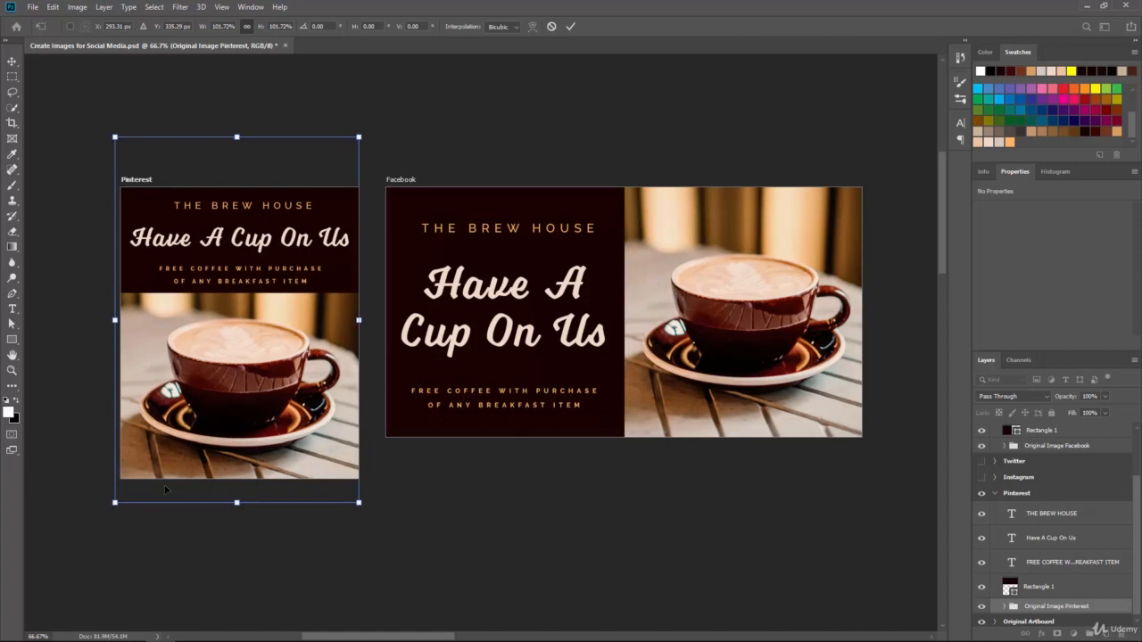
key(Return)
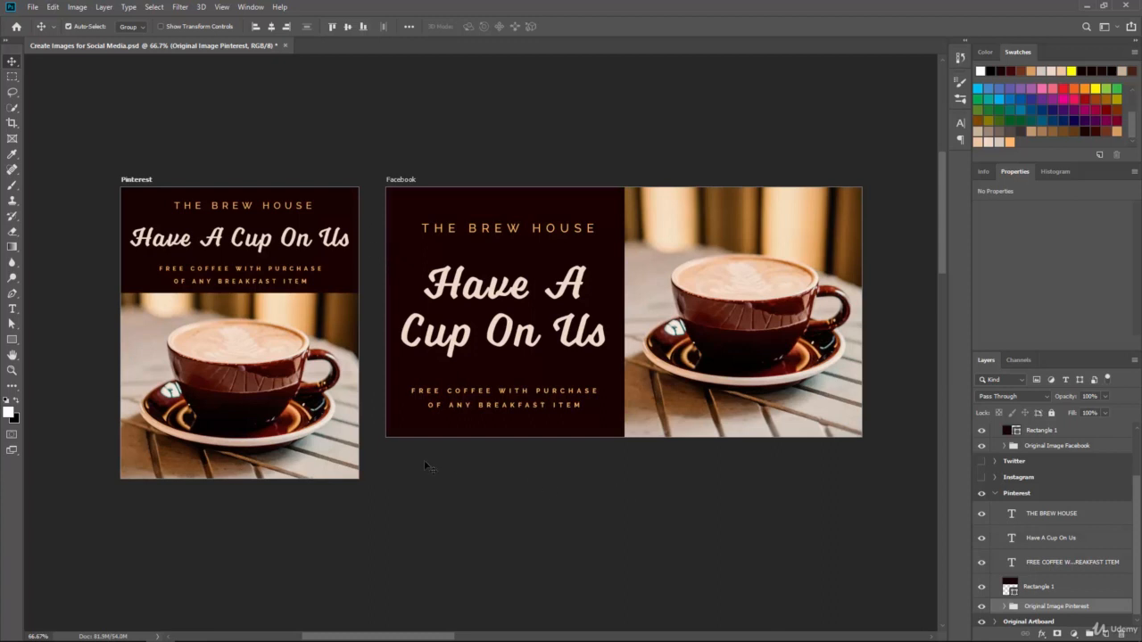
key(ctrl+s)
Show the Twitter artboard and place it beside the Facebook artboard, level with its upper edge
click(981, 463)
drag(908, 178, 919, 203)
scroll(779, 146, right, 3)
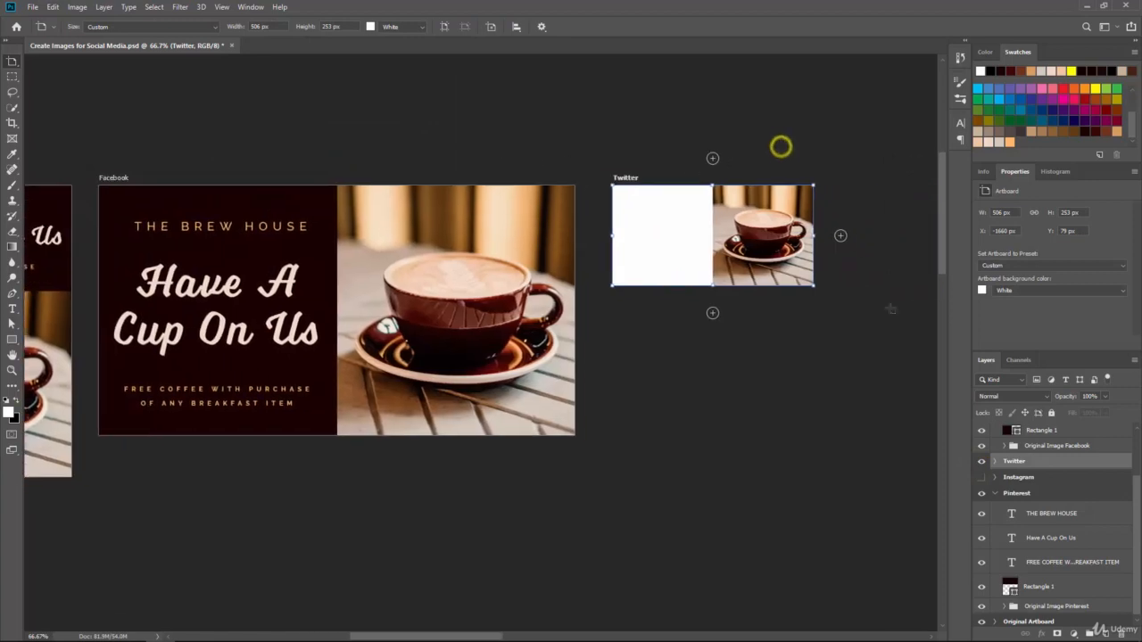
scroll(1036, 470, up, 1)
Copy the Facebook artboard's dark rectangle onto the Twitter artboard and expand that artboard's layers
key(v)
drag(1036, 464, 1045, 465)
click(13, 325)
click(847, 394)
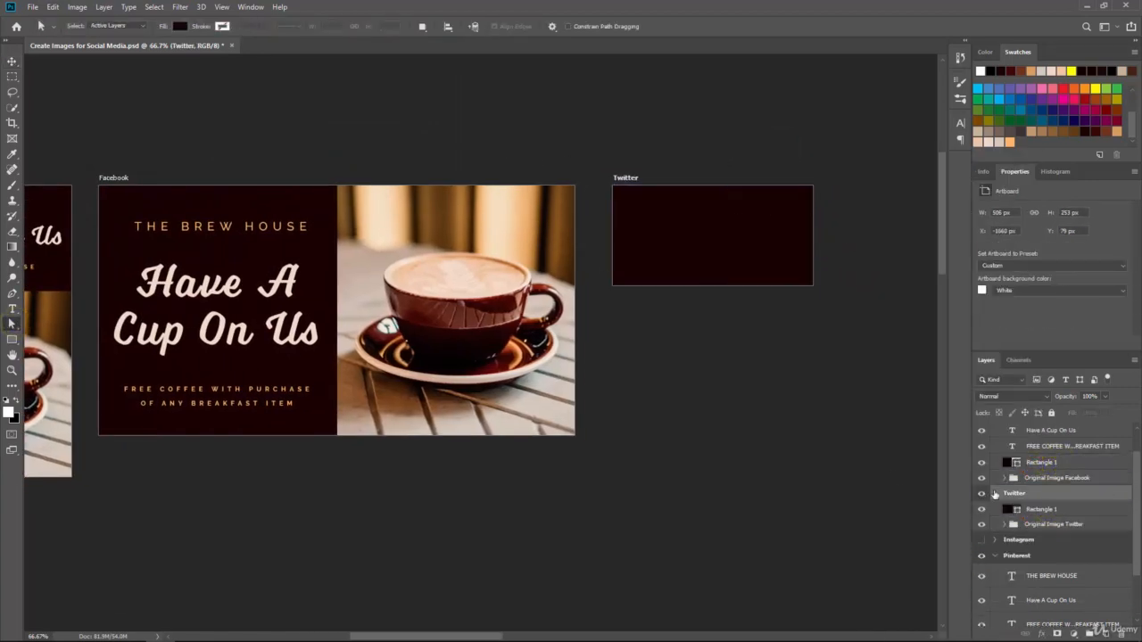
Resize the Twitter rectangle to about 264 × 273 px so it covers only the half beside the cup
drag(849, 435, 704, 188)
drag(709, 187, 718, 193)
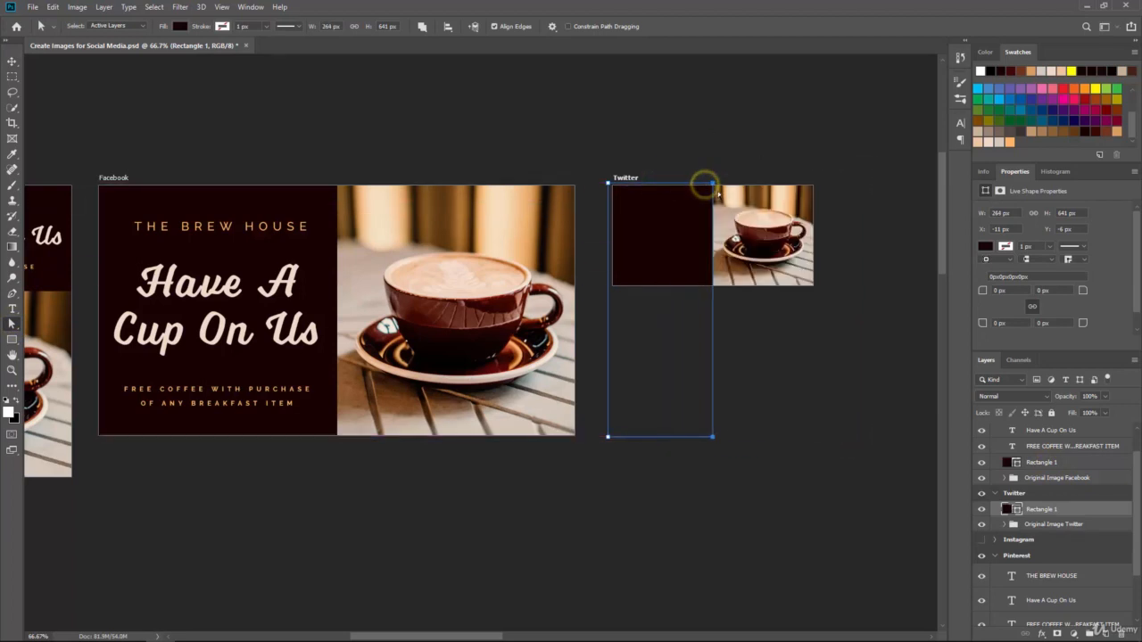
shift+click(609, 439)
drag(714, 438, 713, 292)
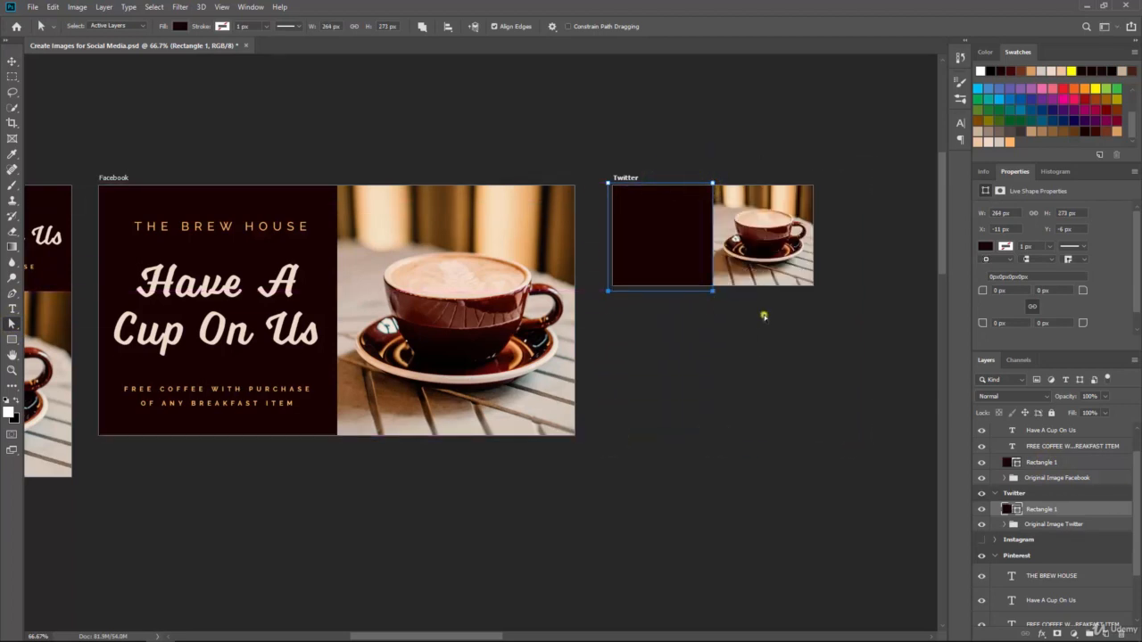
click(763, 315)
Copy the Facebook free coffee offer text onto the Twitter artboard and move that artboard directly below the Facebook artboard
drag(1062, 447, 1062, 505)
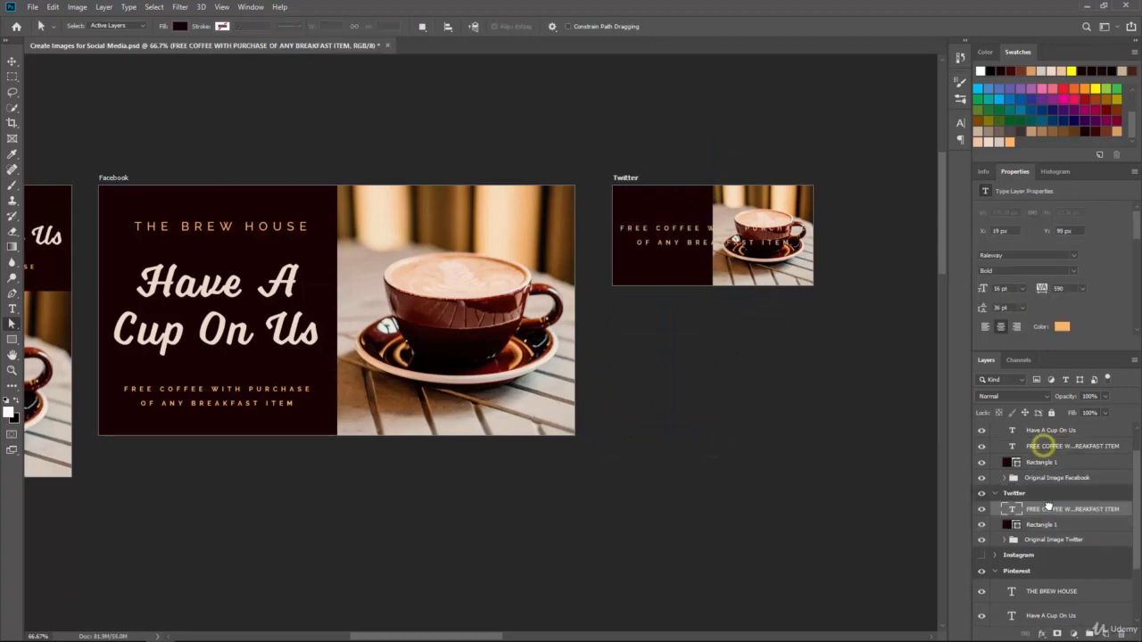
scroll(670, 243, up, 1)
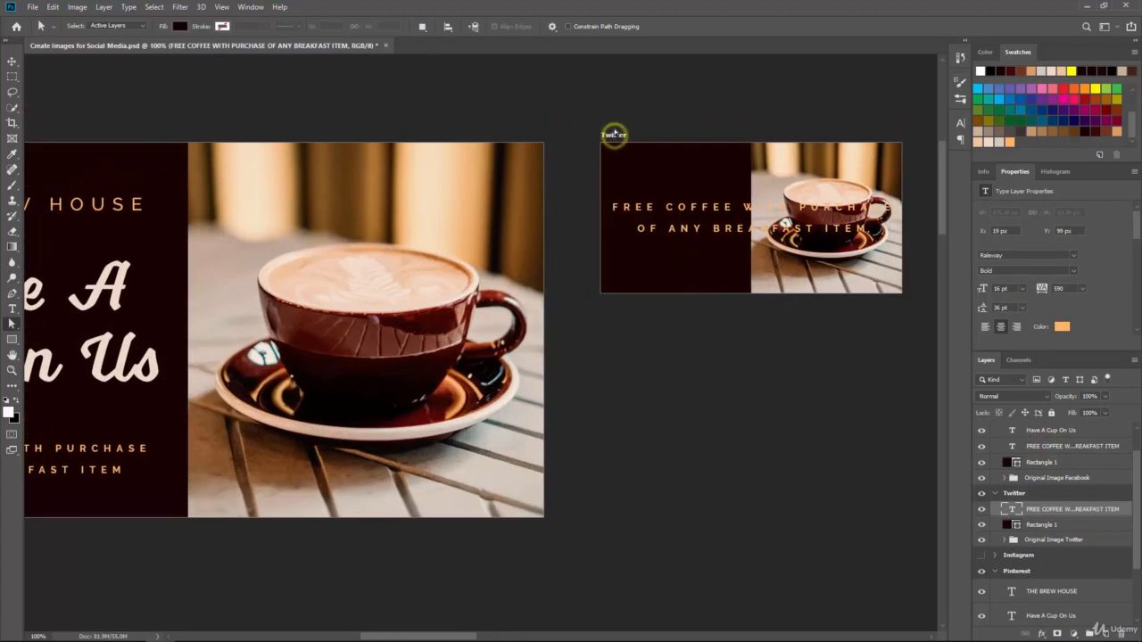
click(13, 62)
drag(623, 136, 302, 553)
drag(283, 511, 613, 352)
drag(625, 388, 178, 385)
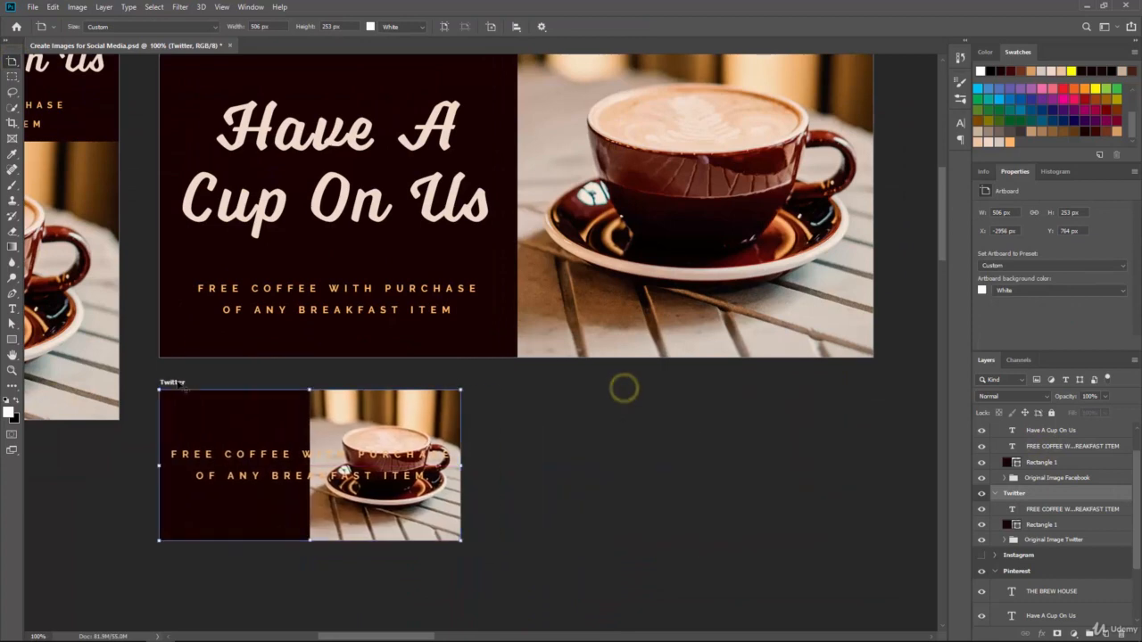
Reduce the Twitter offer text to 8 pt and move it into the lower part of the dark rectangle
scroll(178, 392, up, 2)
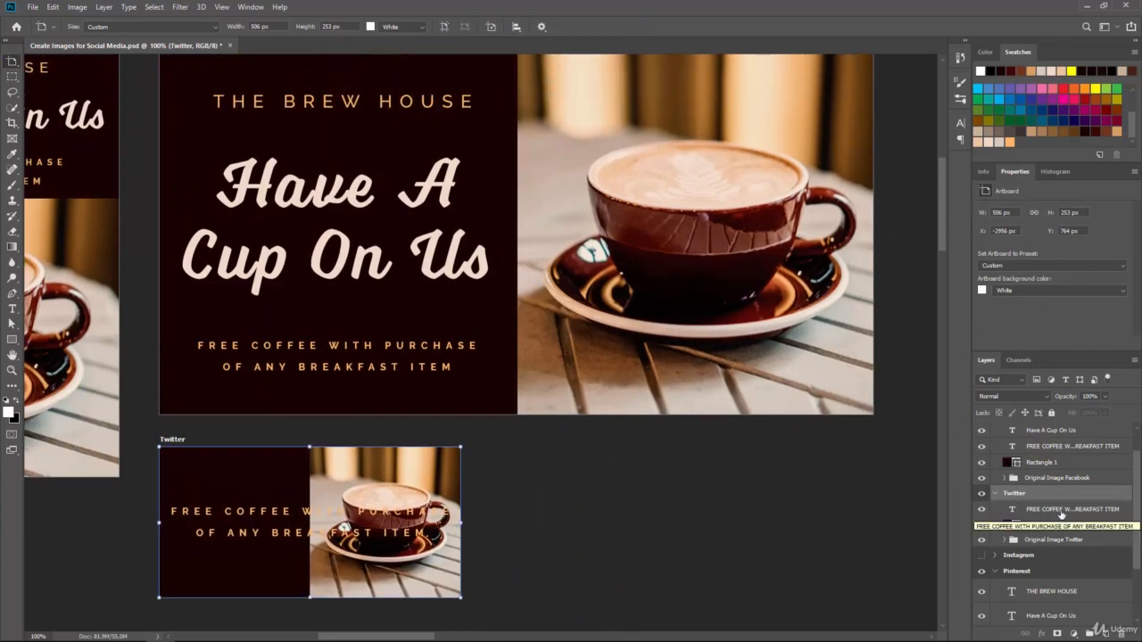
click(1060, 511)
click(13, 308)
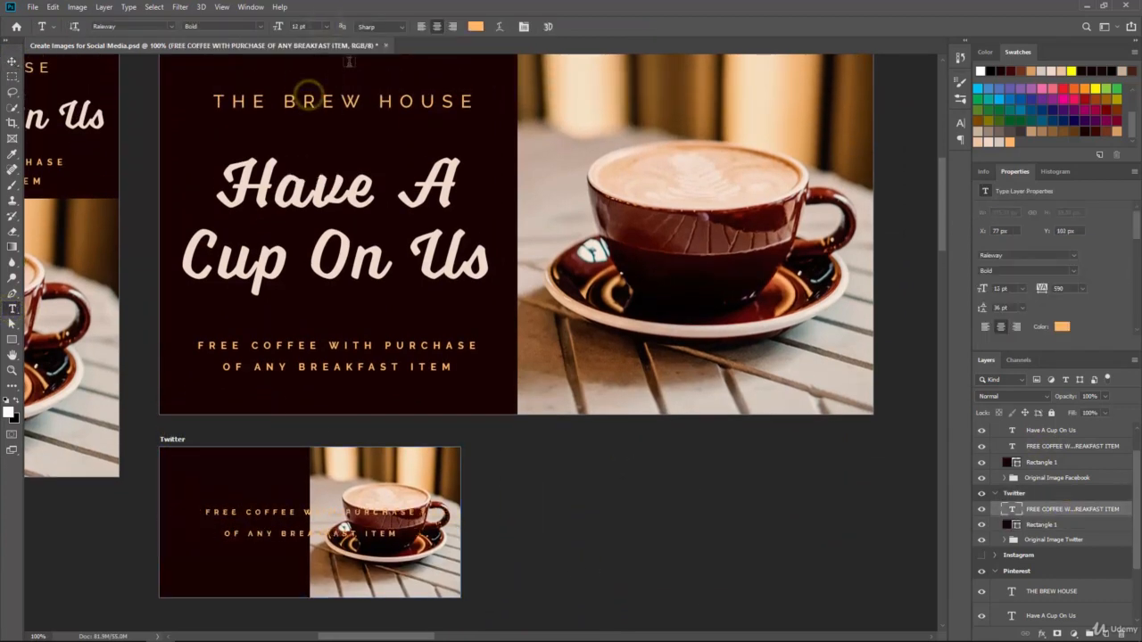
click(327, 27)
click(309, 79)
click(13, 60)
drag(267, 513, 196, 562)
click(13, 310)
click(328, 26)
click(317, 64)
click(11, 61)
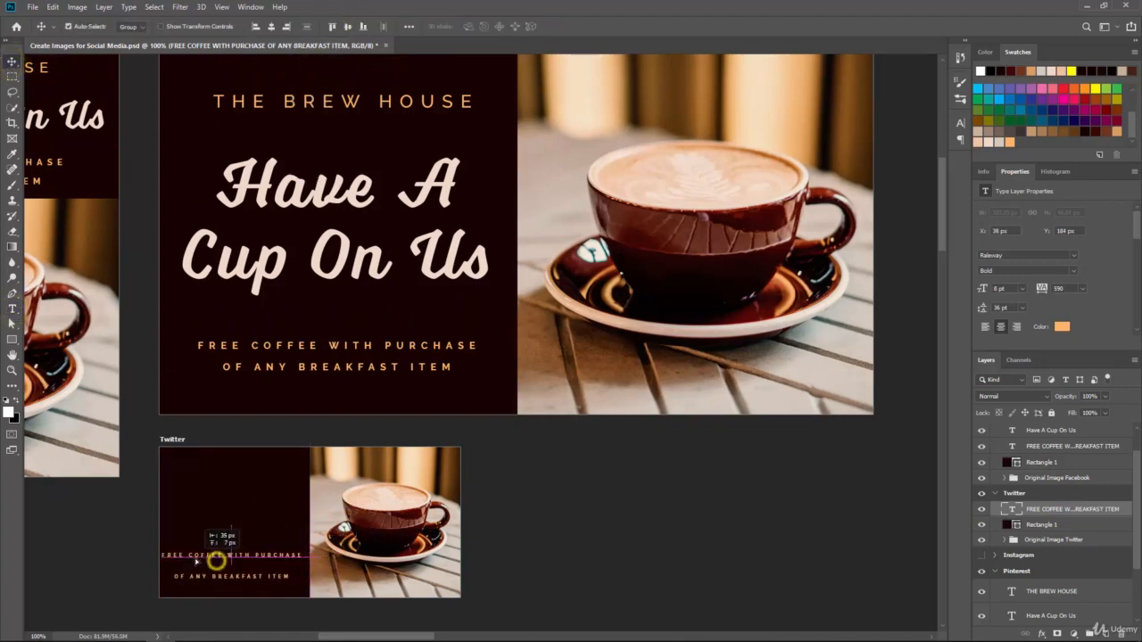
Try a 6 pt size on the Twitter offer text, then set it to 8 pt with 19 pt leading
click(12, 310)
click(326, 27)
click(312, 46)
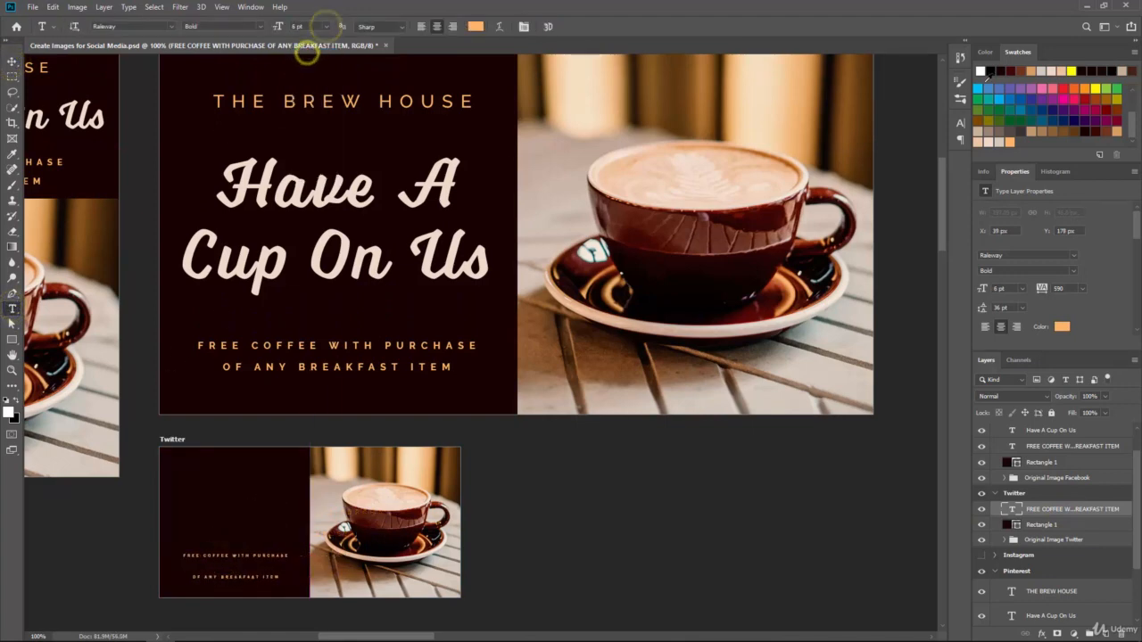
click(962, 125)
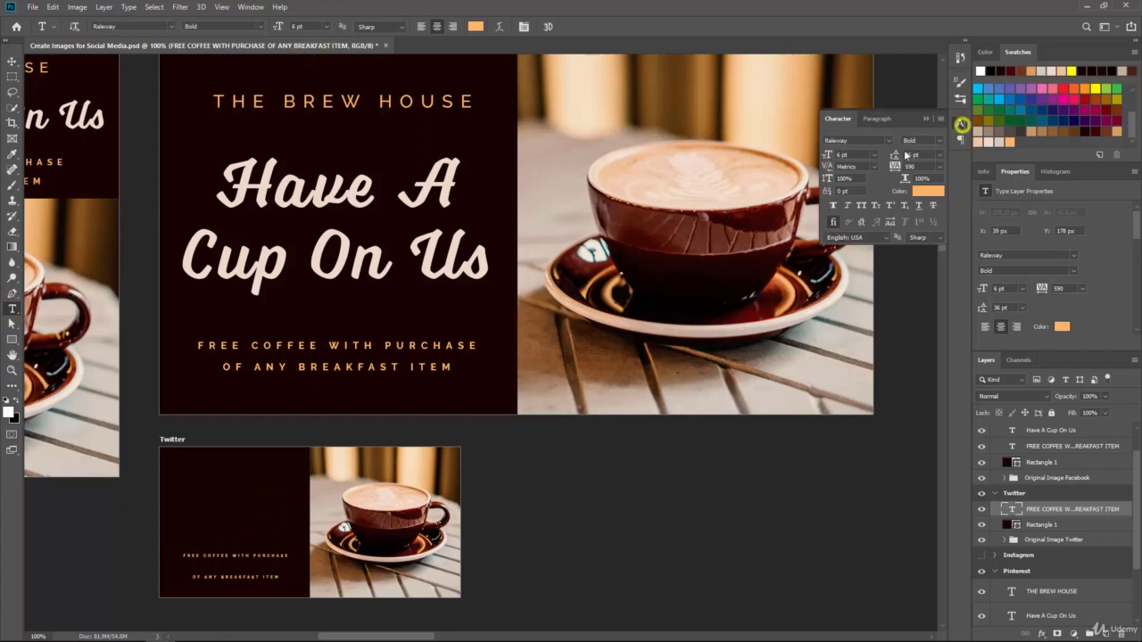
click(12, 61)
click(14, 309)
drag(309, 23, 250, 25)
text(8)
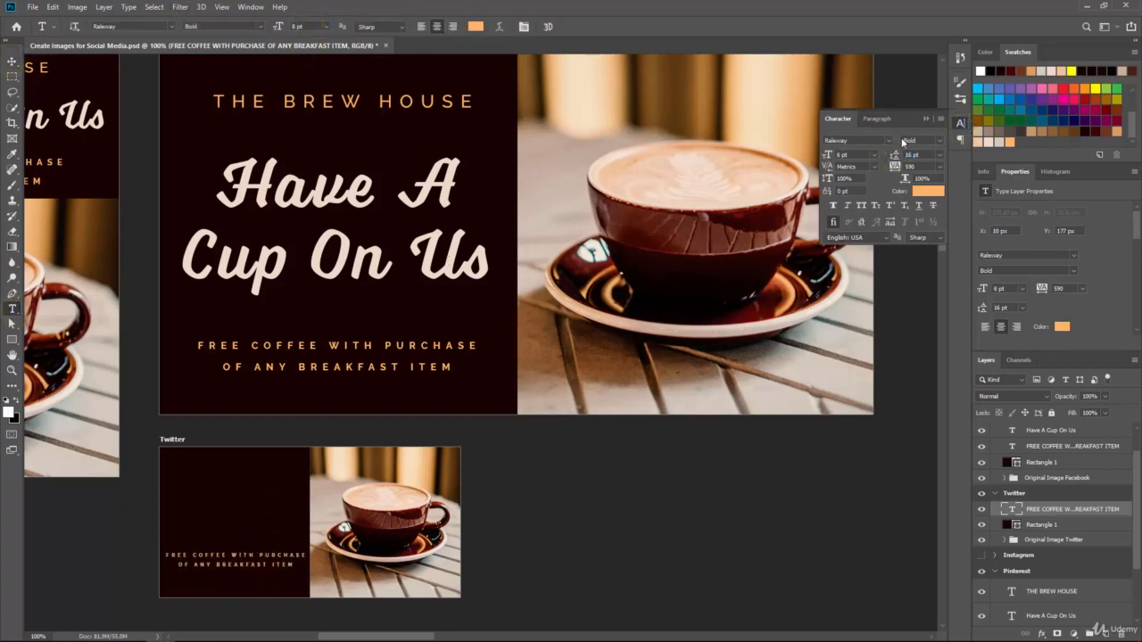
key(Return)
key(v)
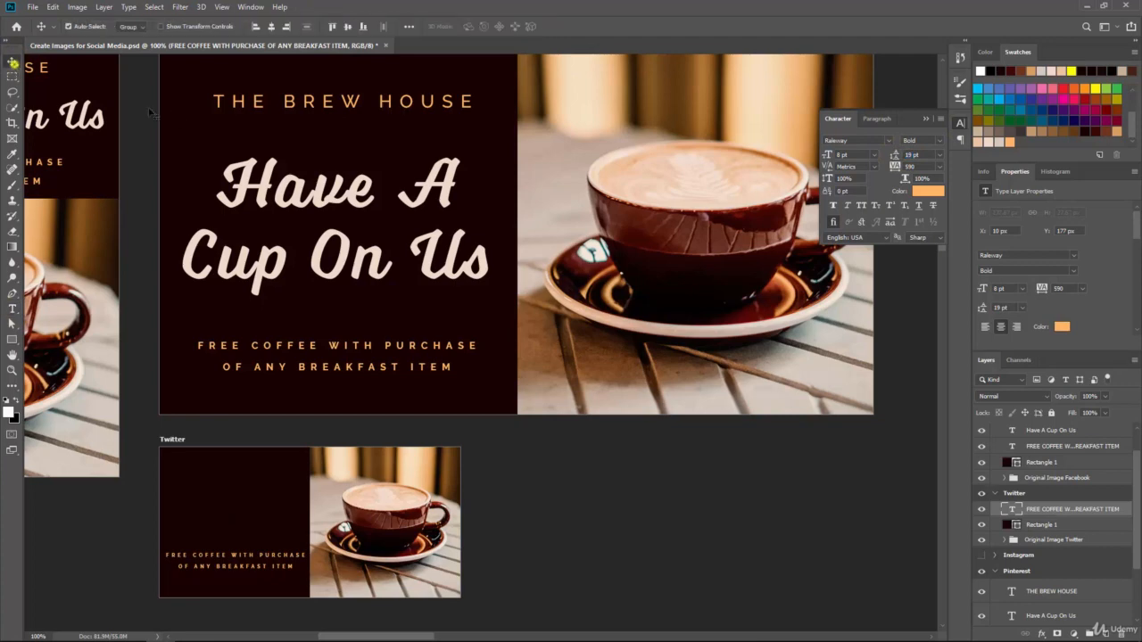
Copy the Facebook headline "Have A Cup On Us" onto the Twitter artboard and set its size to 48 pt
drag(1051, 432, 1051, 501)
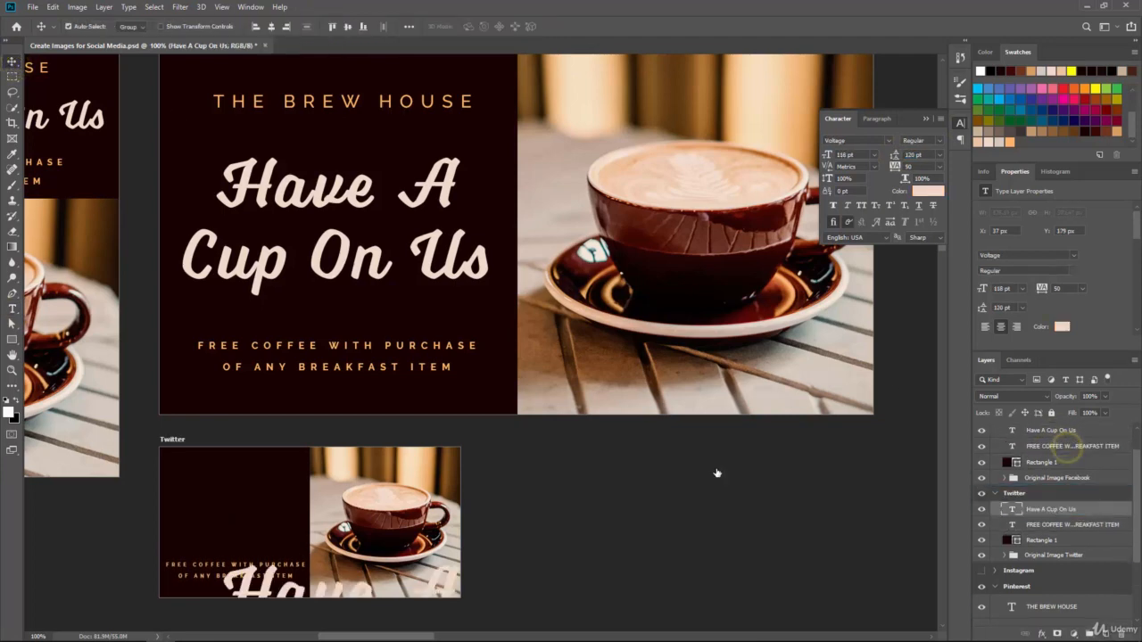
click(13, 309)
double_click(311, 28)
text(48)
key(Return)
Move the Twitter headline above the offer text within the dark rectangle and set its leading to 49 pt
click(12, 61)
drag(300, 597, 282, 528)
key(ctrl+z)
click(1043, 509)
drag(301, 597, 212, 477)
key(ctrl+z)
click(1034, 510)
drag(894, 157, 845, 157)
Try 40 pt for the Twitter headline, then set it to 42 pt and center it in the dark rectangle
text(t)
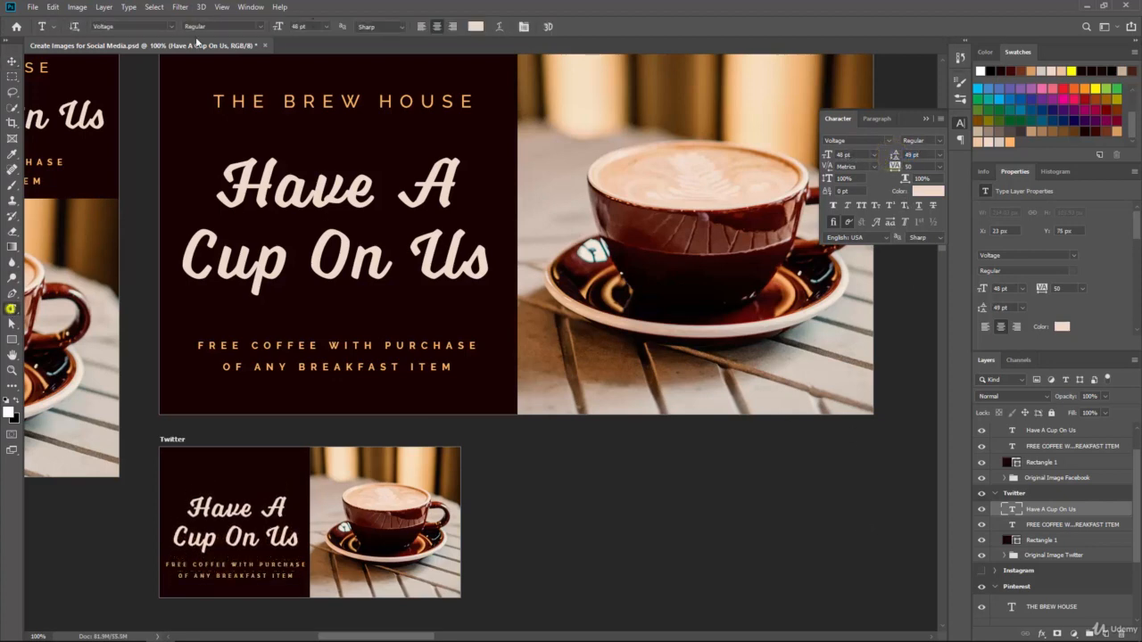
text(40)
key(Return)
text(42)
key(Return)
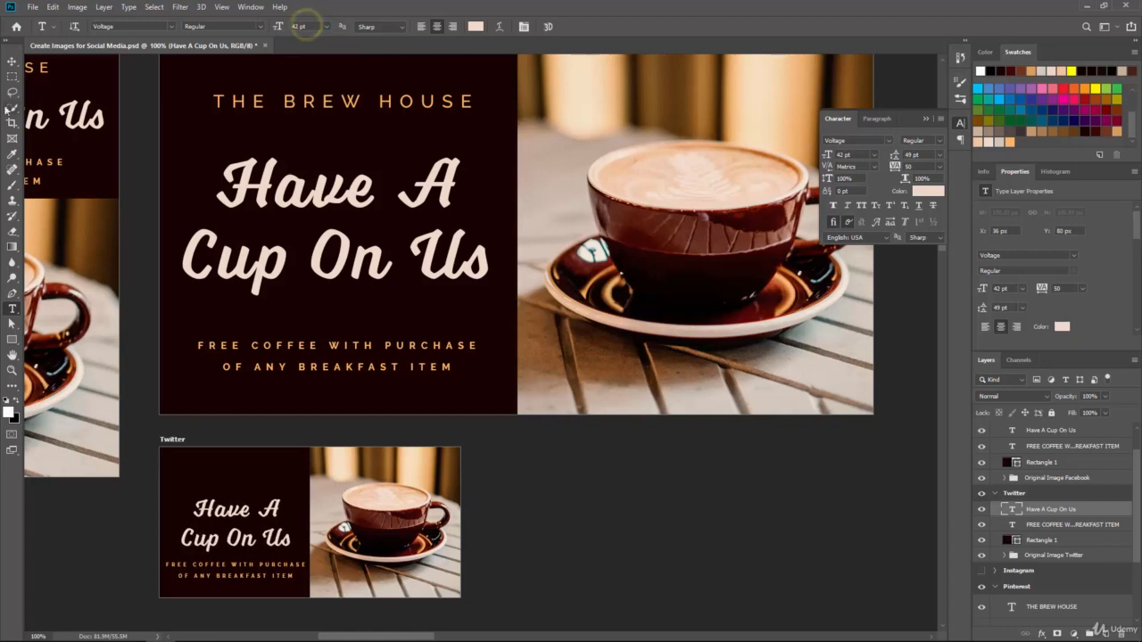
click(13, 61)
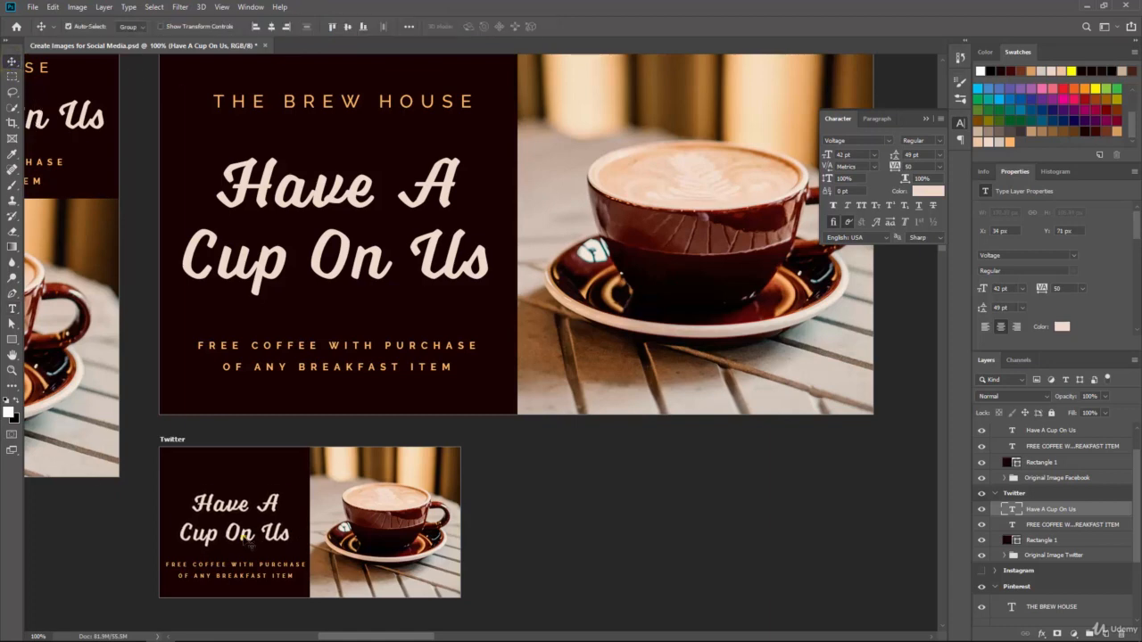
drag(259, 513, 257, 516)
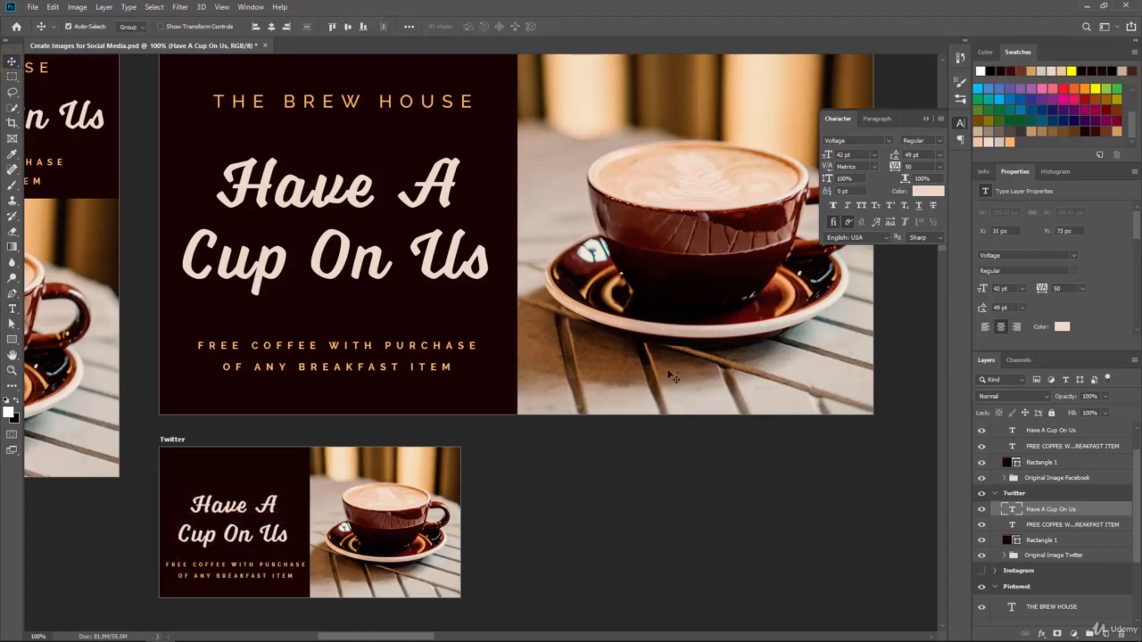
Copy the Facebook text "THE BREW HOUSE" onto the Twitter artboard at 12 pt and center it above the headline
key(ctrl+j)
drag(1055, 430, 1026, 522)
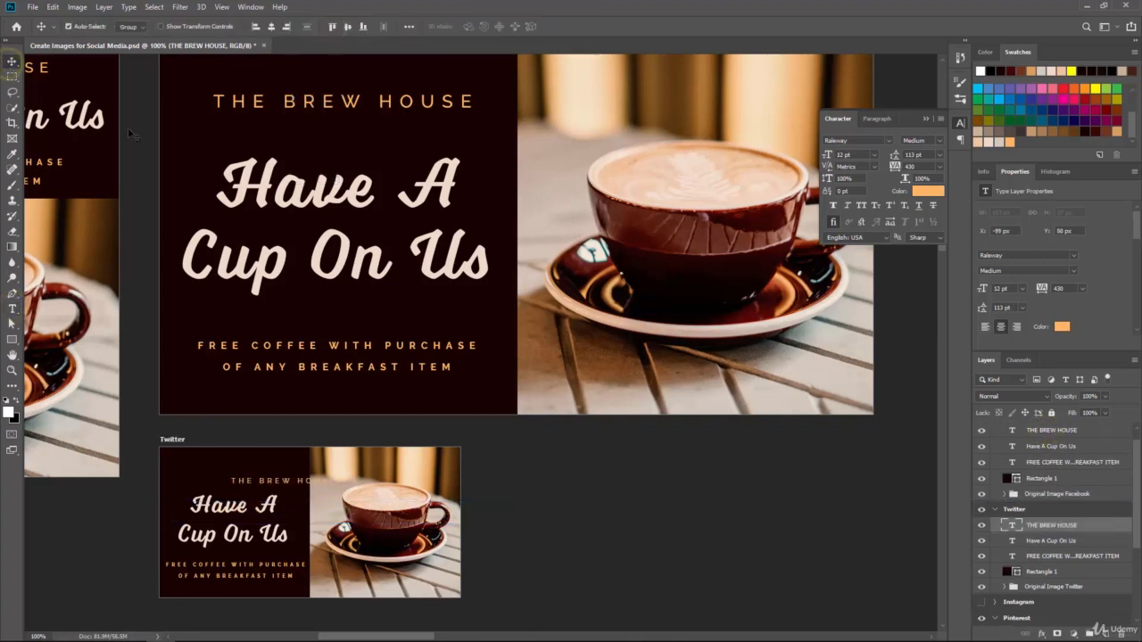
drag(240, 475, 241, 475)
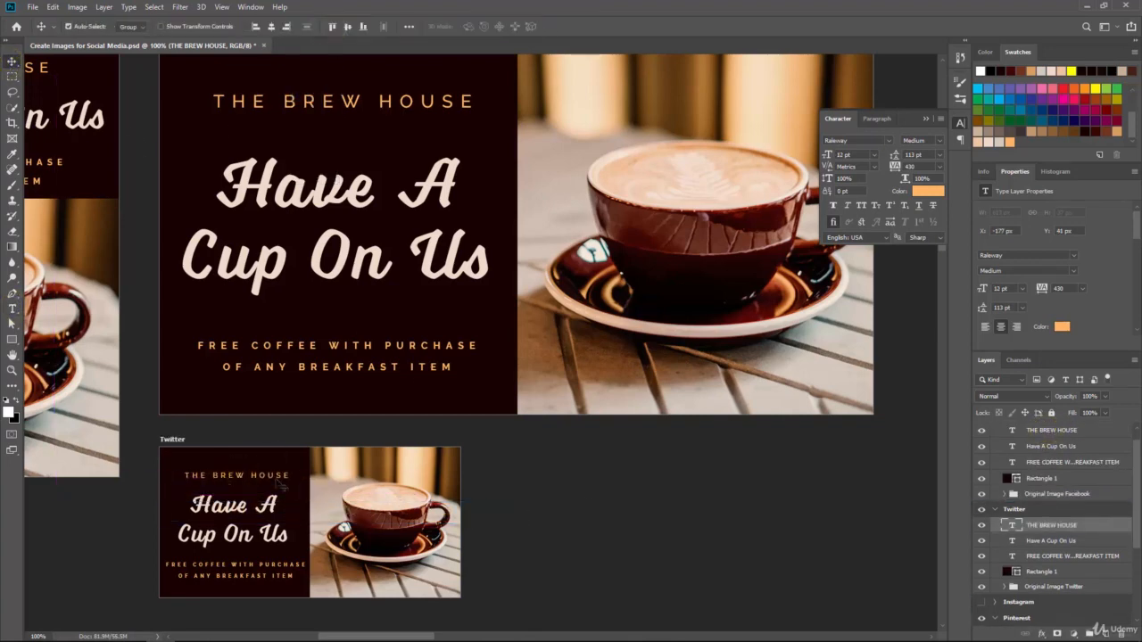
key(ctrl+minus)
key(ctrl+plus)
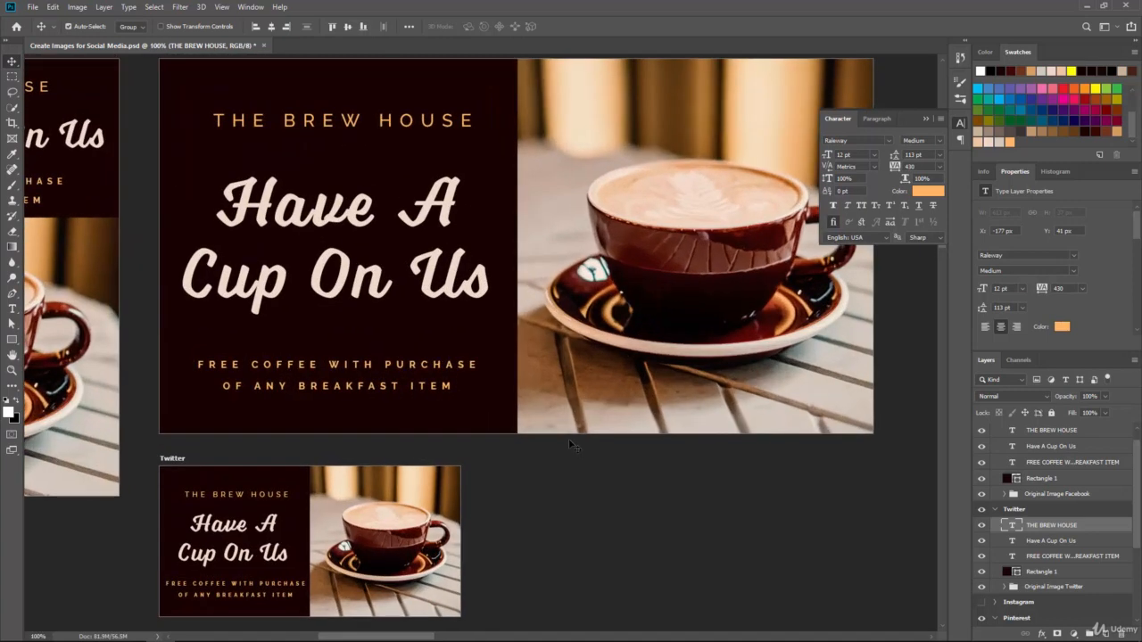
Fine-tune the vertical position of the Original Image Twitter group
click(1012, 585)
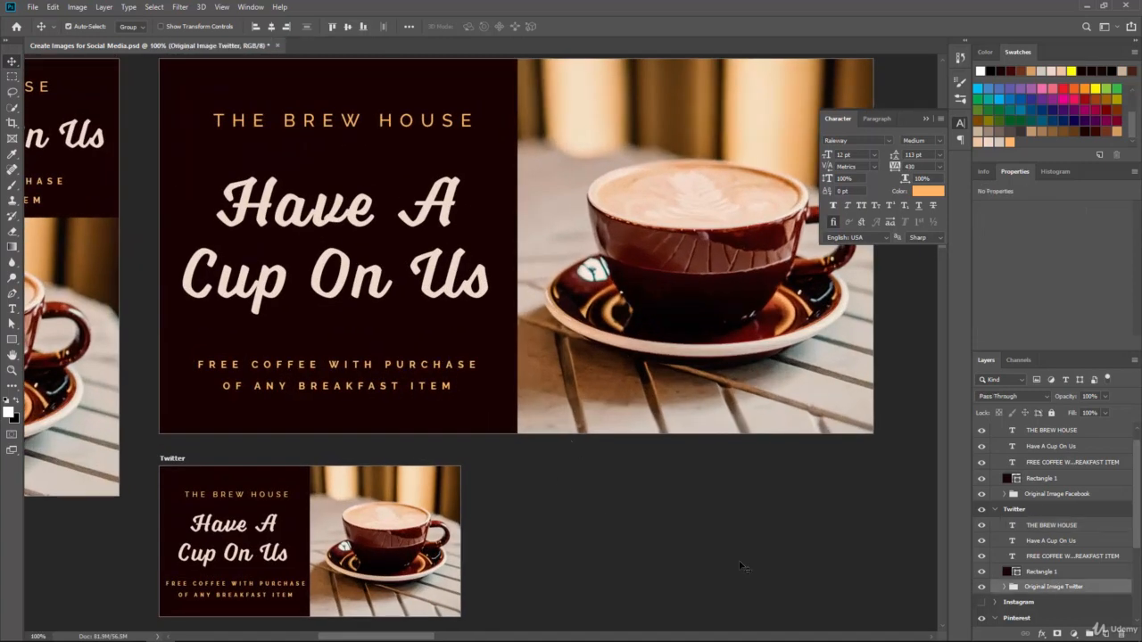
key(Up)
key(Up)
key(Up)
key(Up)
key(Up)
key(Up)
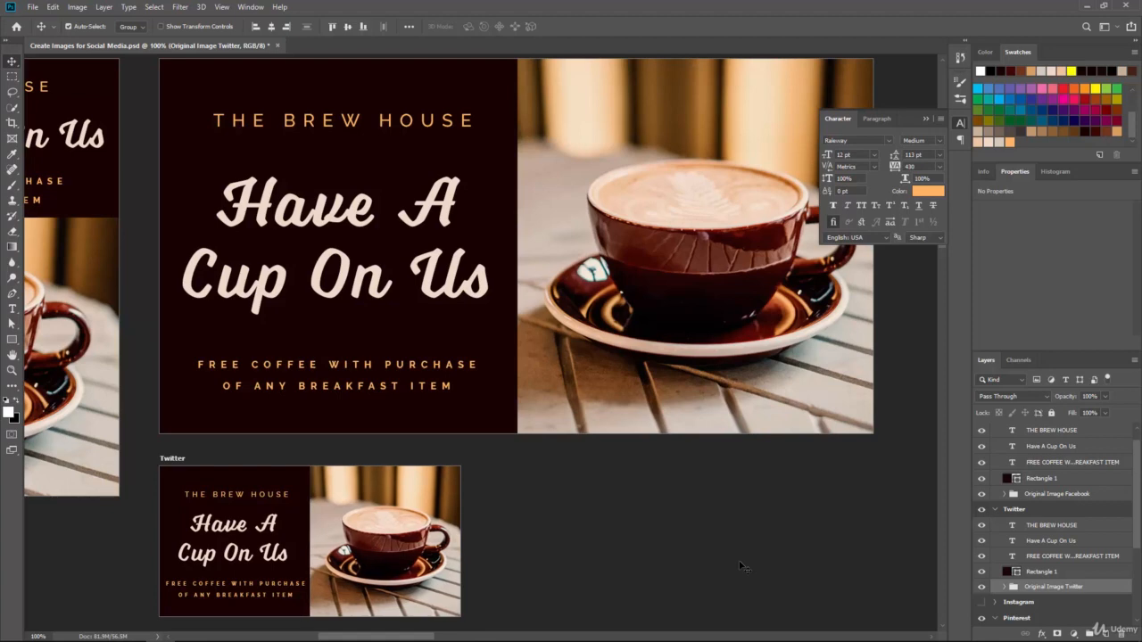
Show the Instagram artboard and move it out to the right of the other artboards
click(981, 603)
key(ctrl+minus)
key(ctrl+minus)
key(ctrl+minus)
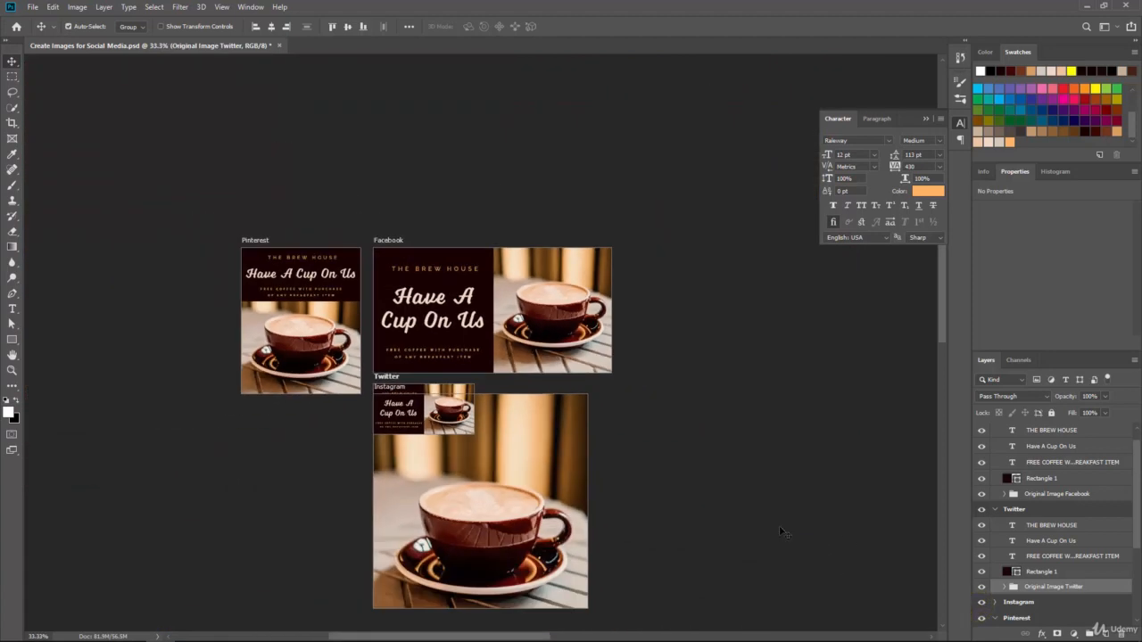
key(shift+v)
drag(371, 368, 774, 228)
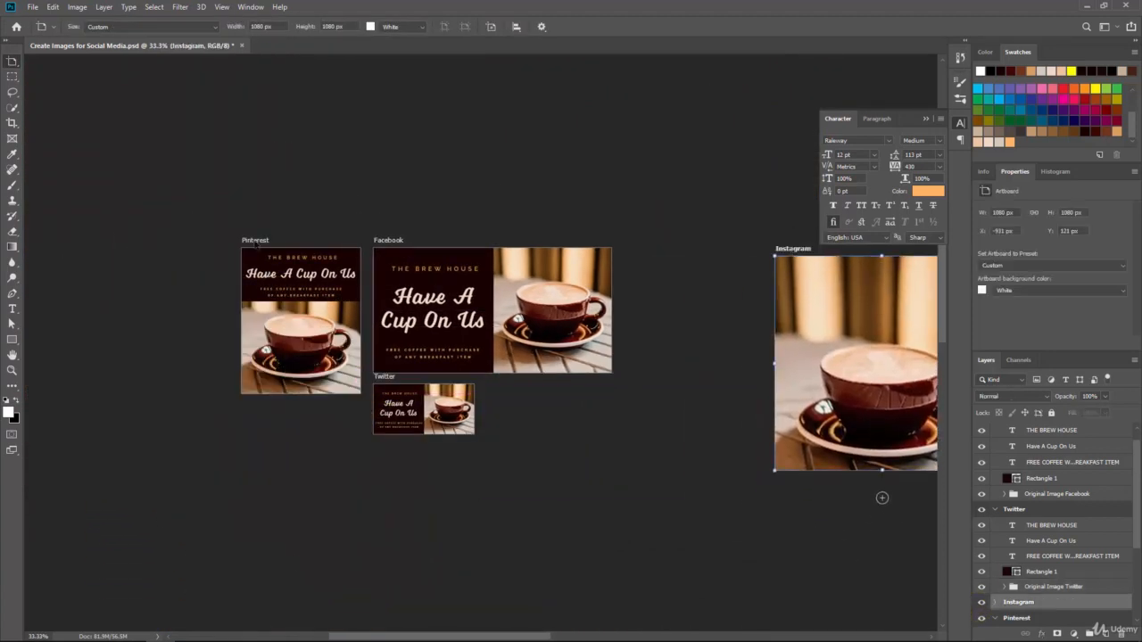
Arrange the artboards in one row as Twitter, Facebook, Pinterest and Instagram with upper edges aligned, and hide the Original Artboard
drag(255, 241, 657, 241)
drag(389, 378, 269, 241)
drag(669, 240, 658, 240)
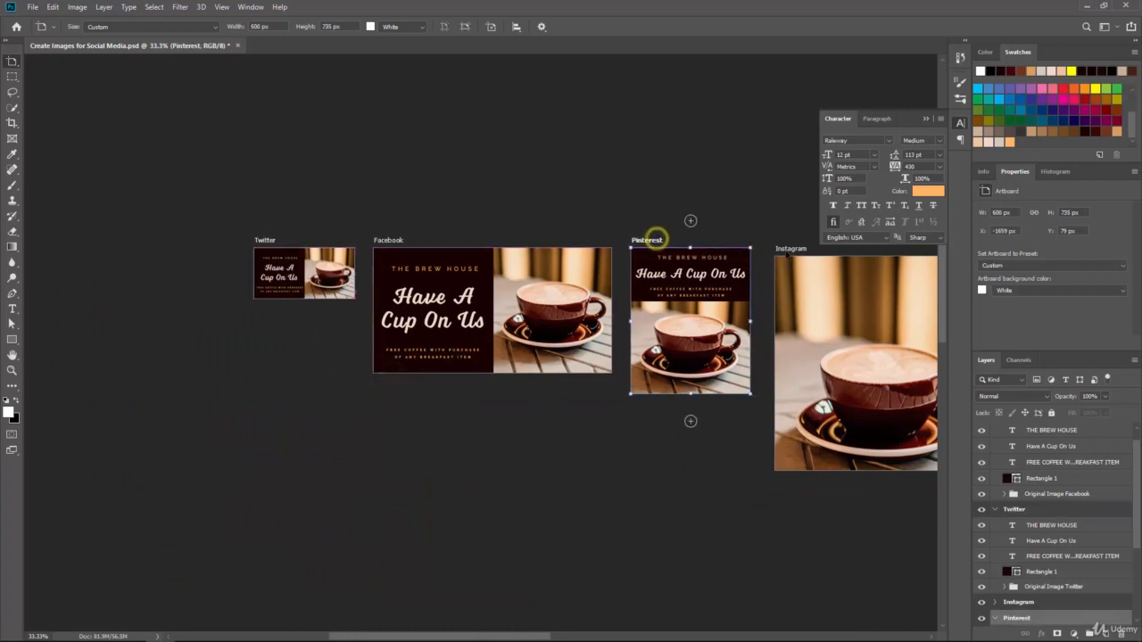
drag(794, 248, 788, 240)
drag(676, 457, 457, 451)
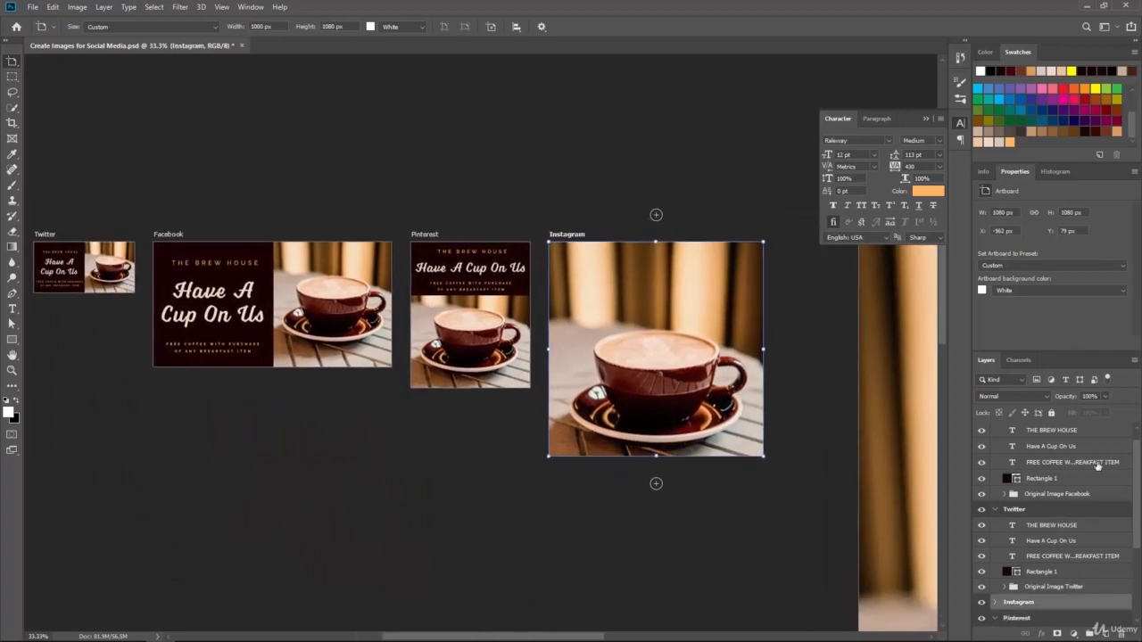
click(979, 617)
Copy the Pinterest artboard's dark rectangle onto the Instagram artboard and select the copy in its expanded layers
click(1057, 582)
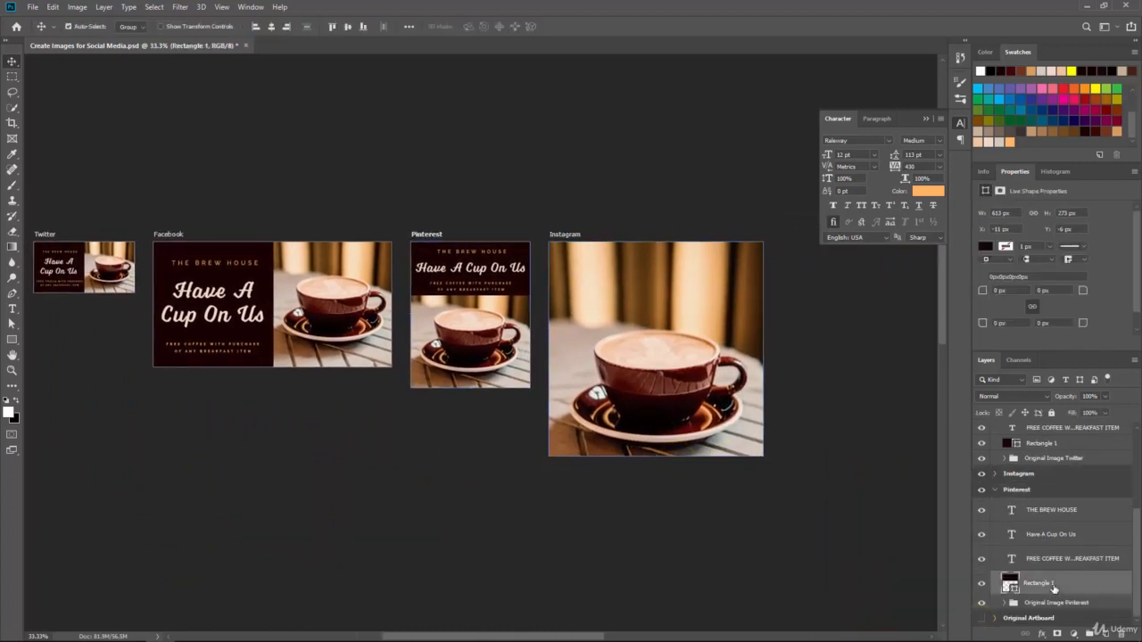
drag(1033, 475, 1026, 476)
key(a)
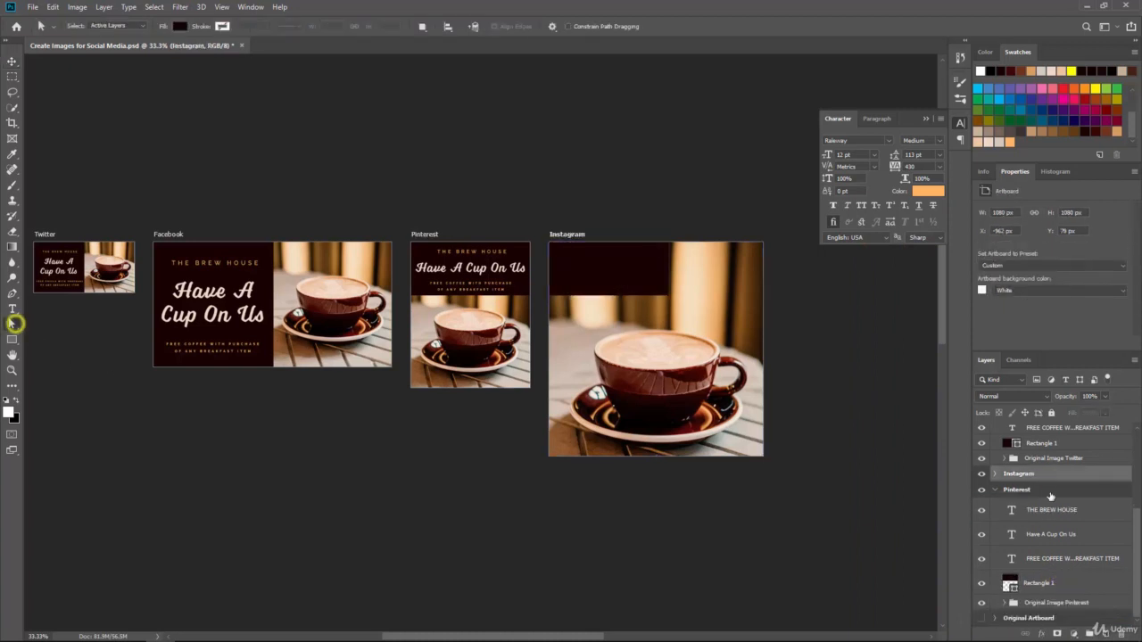
click(993, 474)
click(1039, 493)
Widen the Instagram rectangle to about 1094 px so it spans the artboard's full width
click(649, 275)
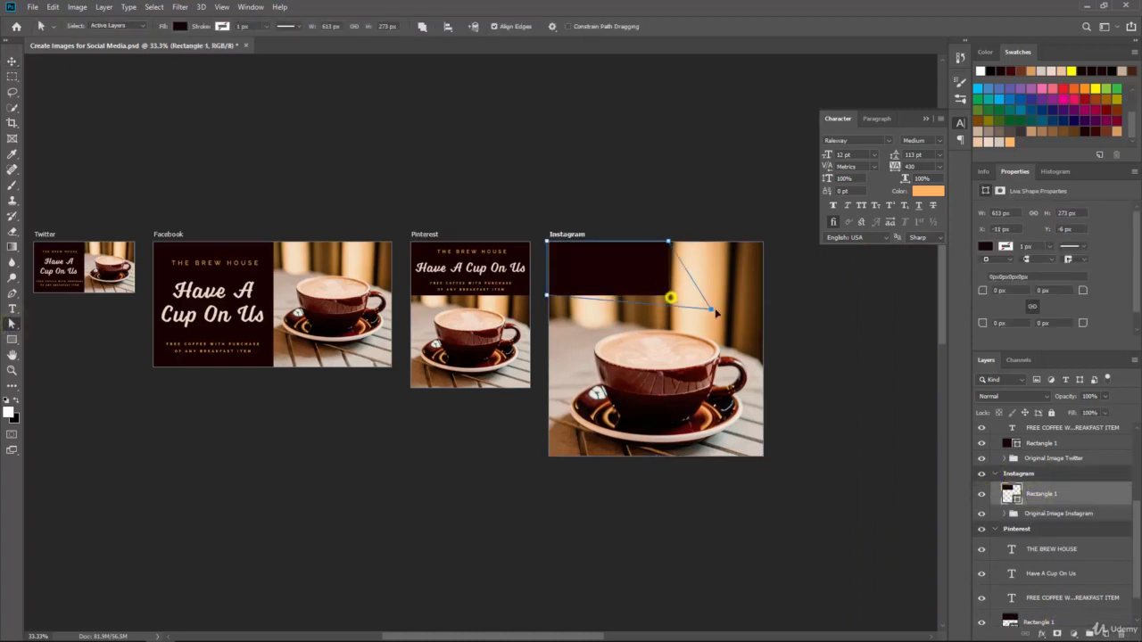
drag(717, 313, 670, 296)
click(584, 241)
drag(668, 242, 764, 242)
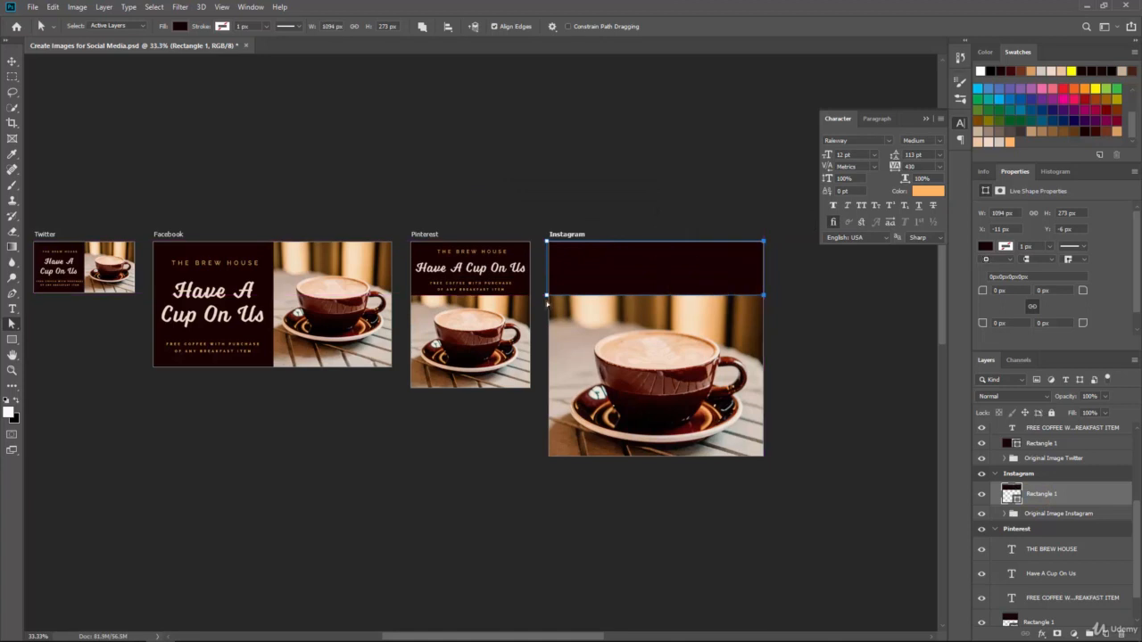
Extend the Instagram rectangle to about 342 px high and shift the coffee photo group slightly upward beneath it
drag(765, 303, 765, 309)
scroll(1044, 482, down, 1)
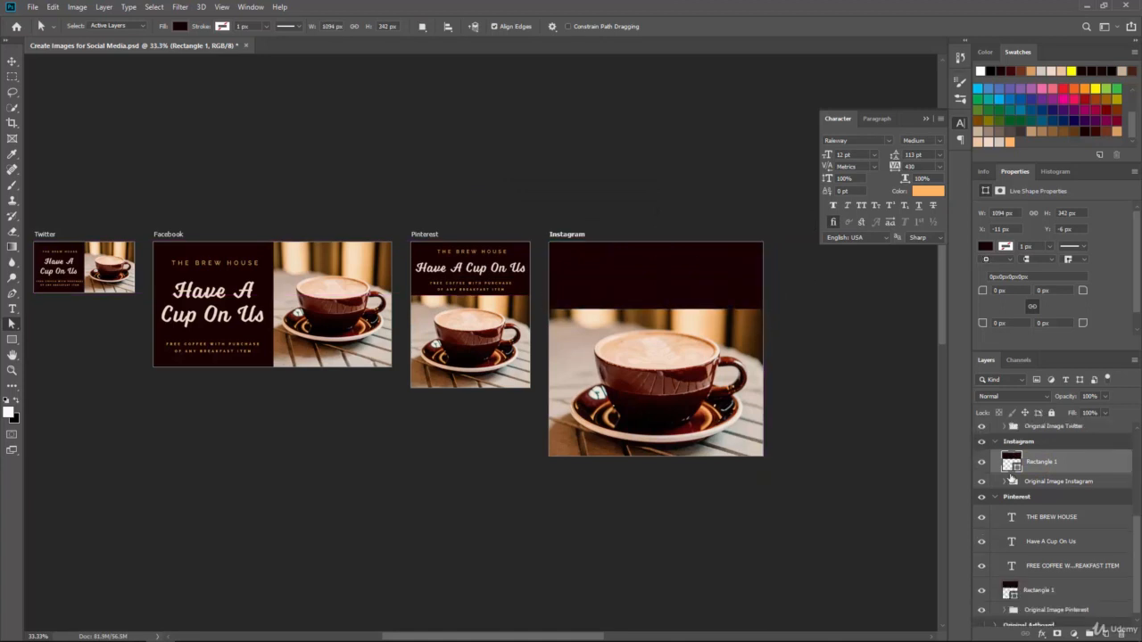
click(1044, 482)
click(11, 62)
drag(740, 403, 753, 399)
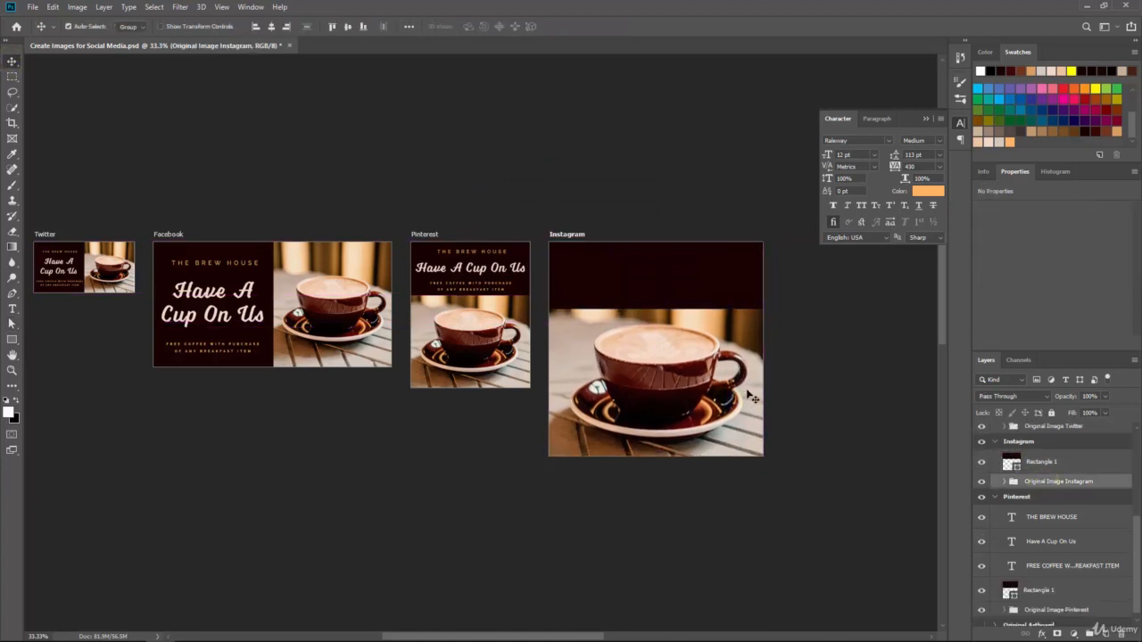
Copy the three Pinterest text layers onto the Instagram artboard and move them together to the middle of the dark rectangle
click(1049, 518)
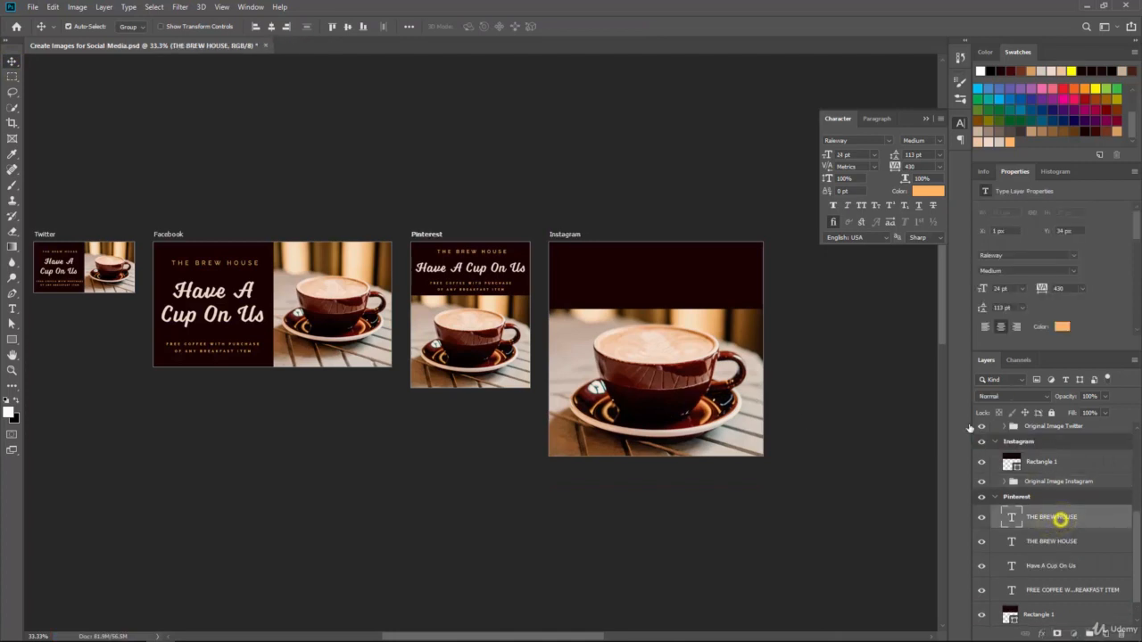
drag(1045, 516, 1018, 444)
click(1053, 566)
drag(1074, 576, 1048, 474)
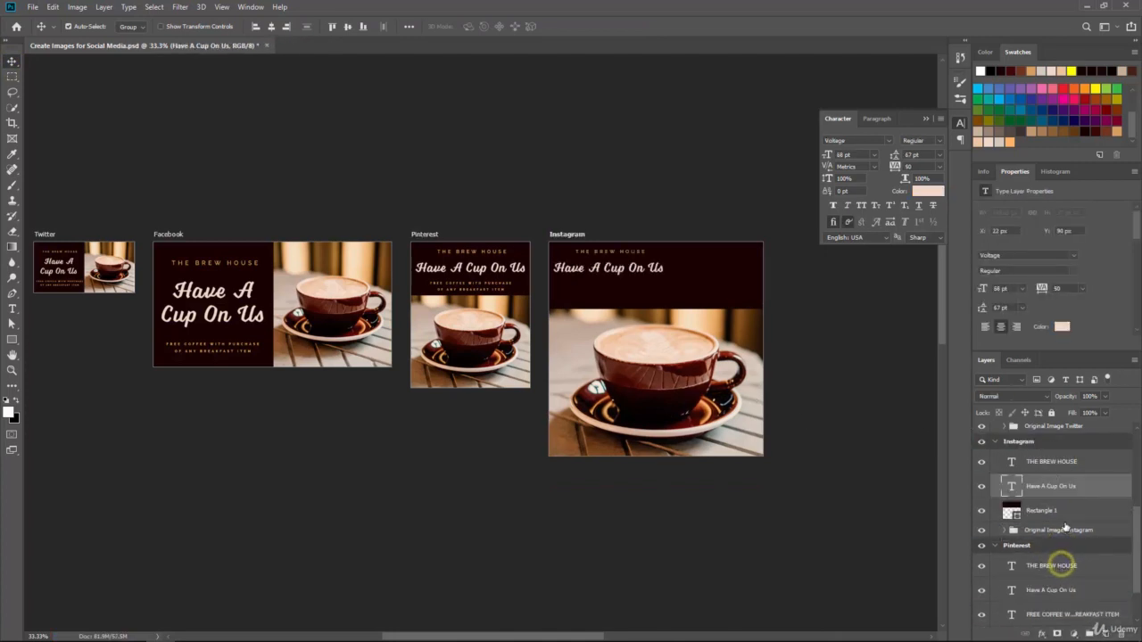
drag(1062, 611, 1049, 498)
shift+click(1049, 460)
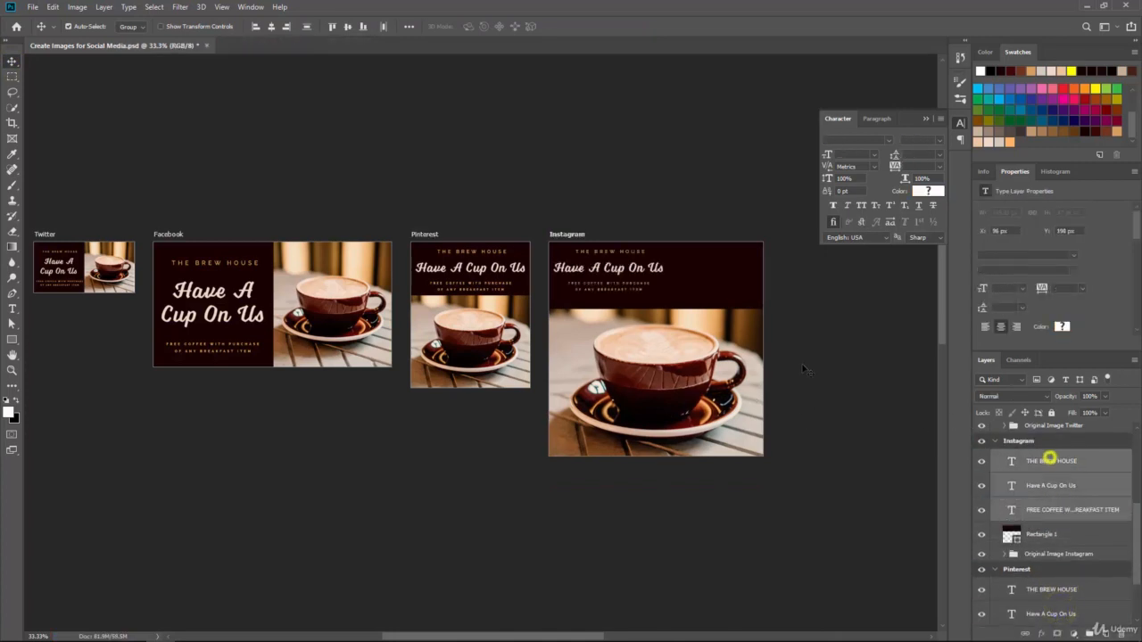
drag(705, 302, 780, 339)
Set the THE BREW HOUSE text on the Instagram artboard to 36 pt
key(ctrl+plus)
key(ctrl+plus)
click(11, 308)
click(1089, 461)
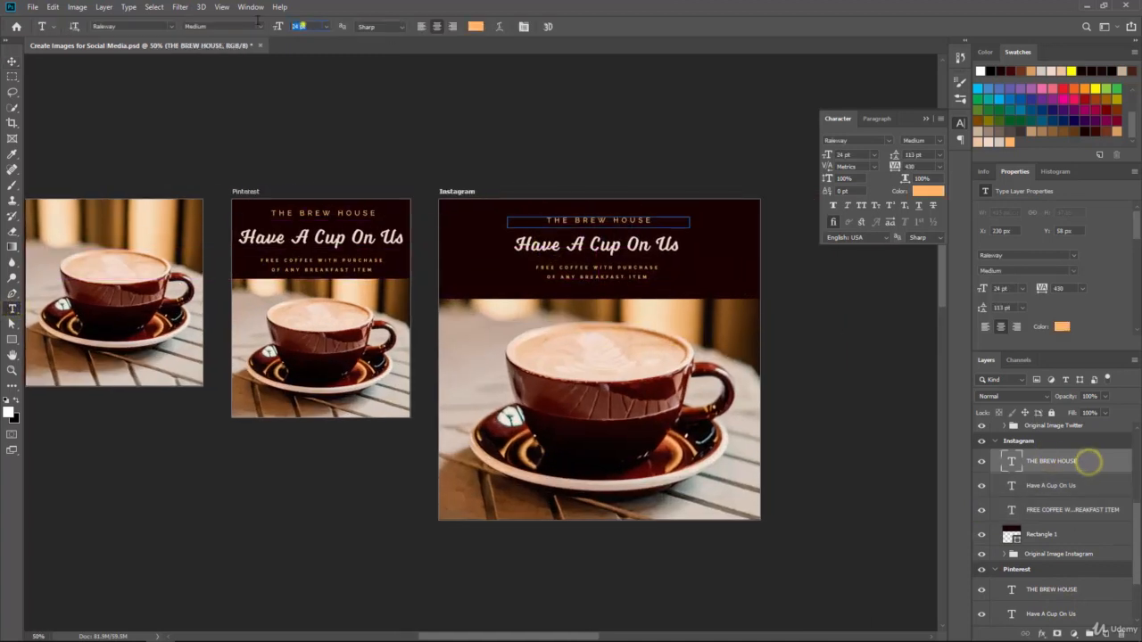
click(11, 61)
Move the Instagram artboard's FREE COFFEE text lower in the dark rectangle and enlarge it to 18 pt
click(623, 278)
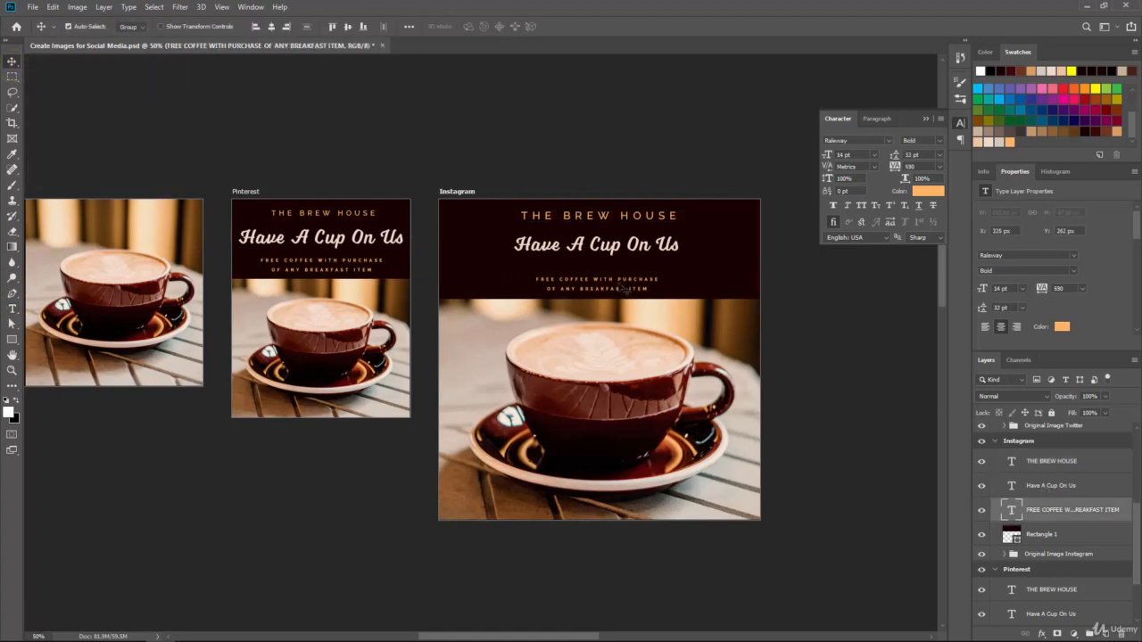
click(11, 310)
key(ctrl+shift+period)
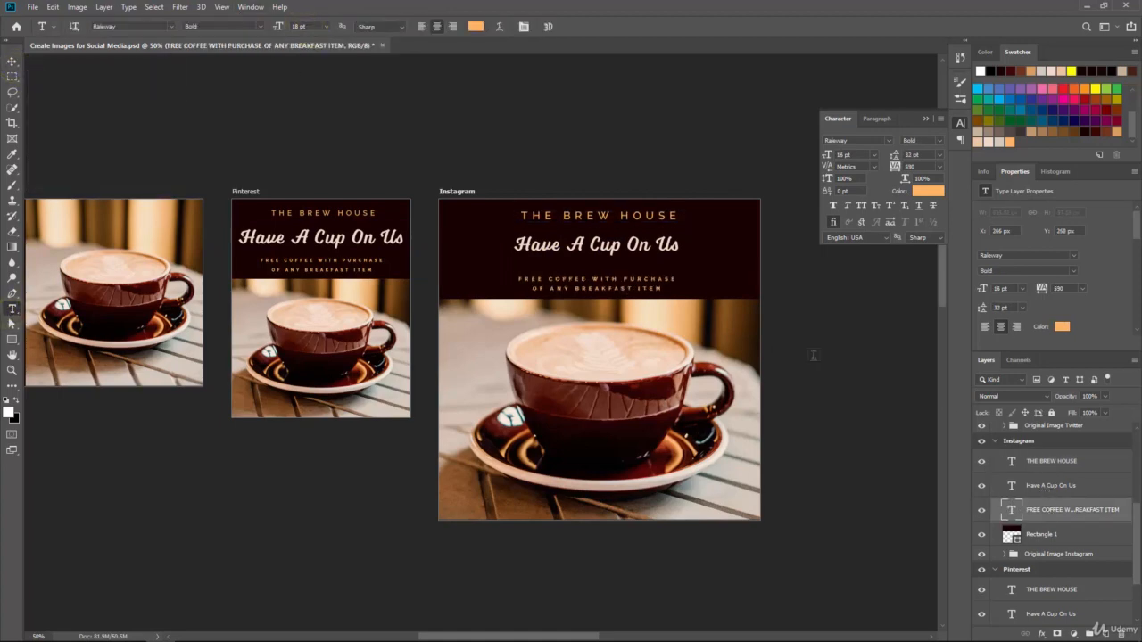
Enlarge the Instagram headline Have A Cup On Us to 119 pt and center it between the other two texts
click(1050, 485)
click(312, 26)
click(324, 173)
drag(272, 26, 299, 26)
key(v)
drag(566, 241, 567, 253)
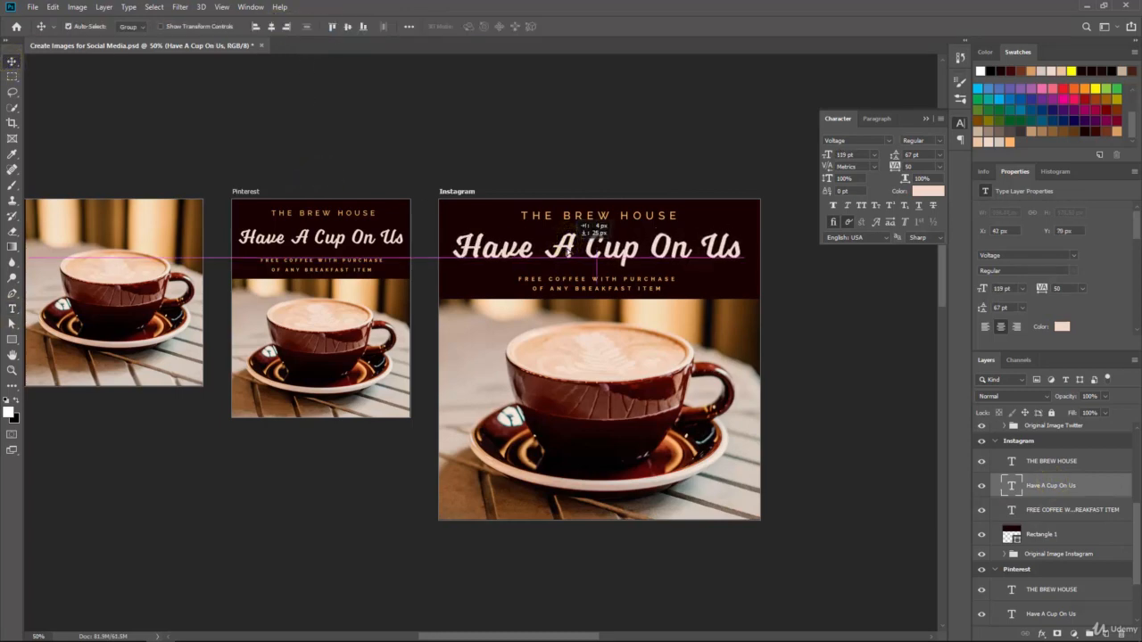
Fine-tune the positions of the three Instagram texts for even spacing, and save the document
drag(626, 217, 629, 221)
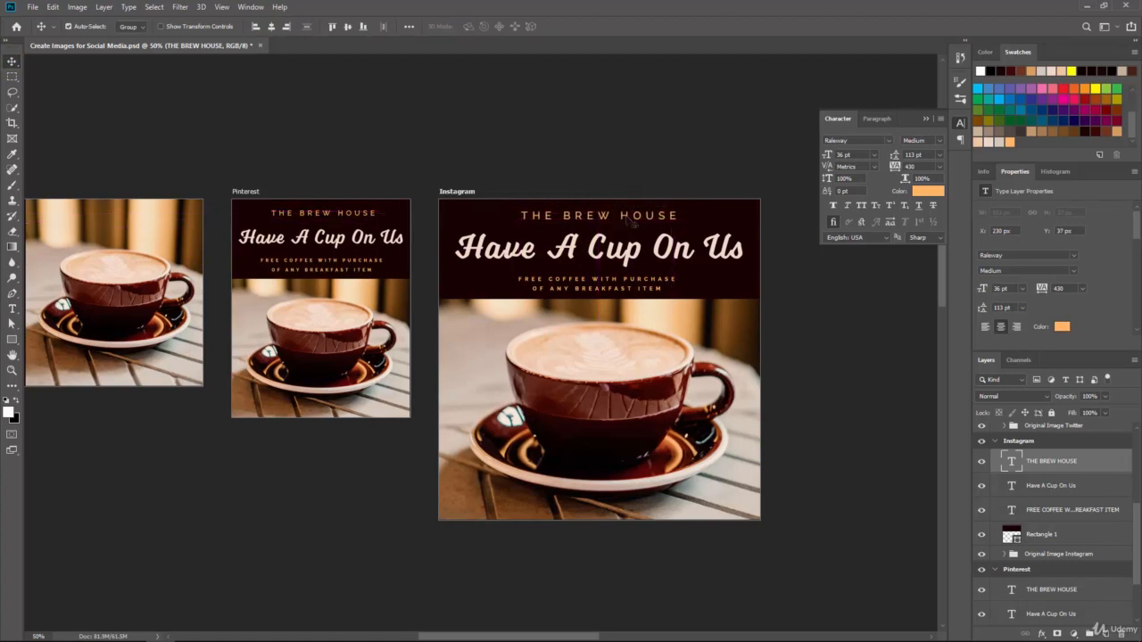
click(1040, 509)
mouse_move(622, 287)
mouse_down()
mouse_move(620, 214)
mouse_move(620, 290)
mouse_up()
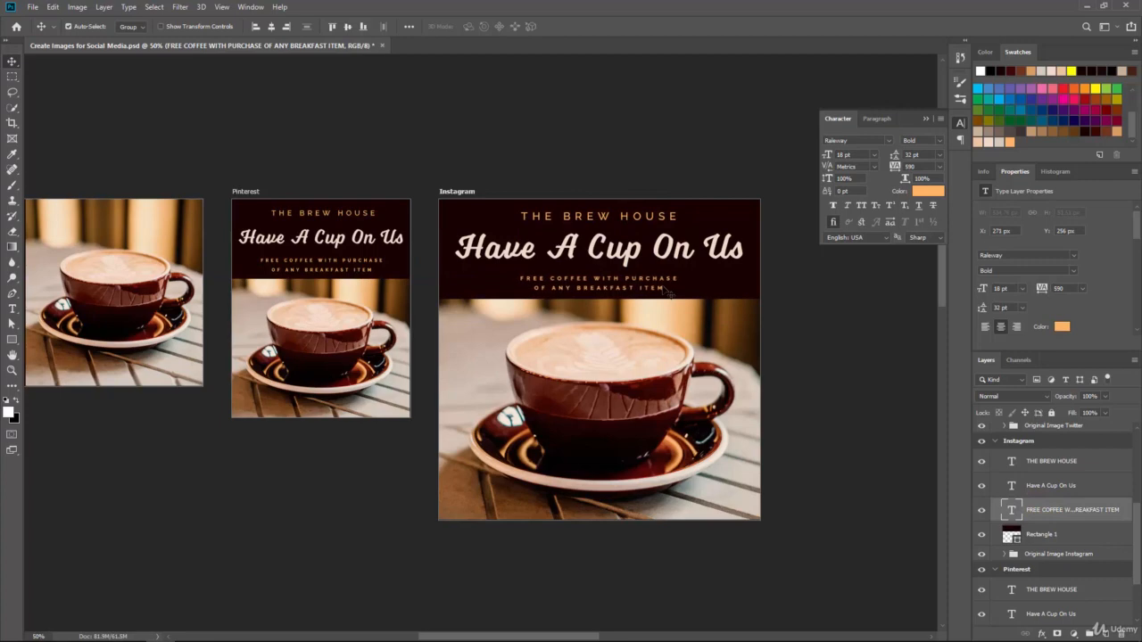
click(1034, 484)
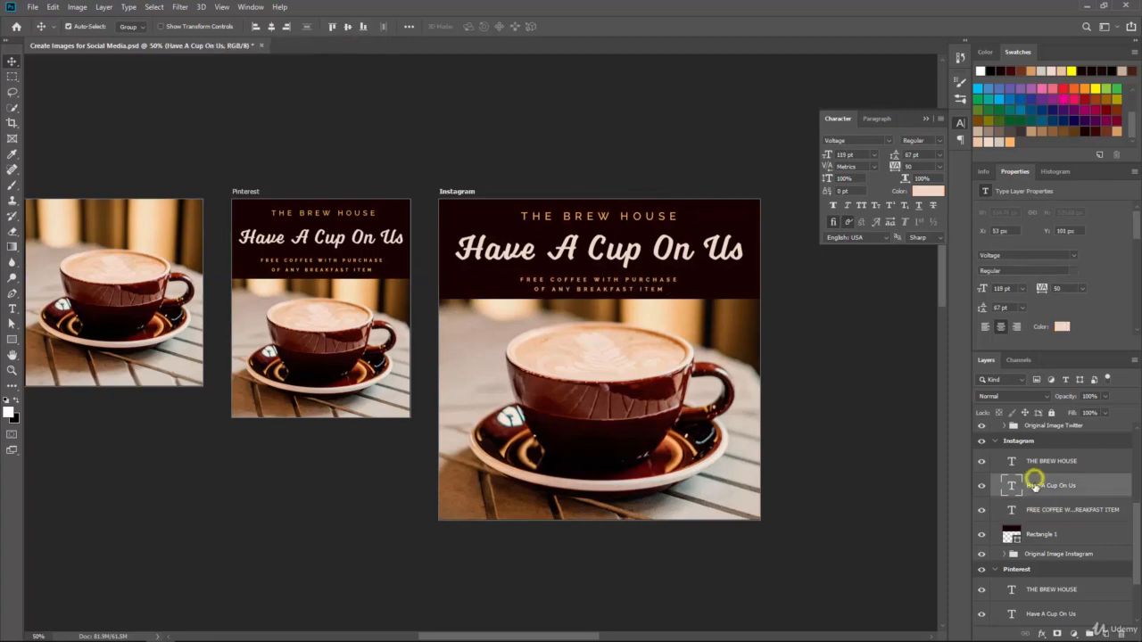
click(925, 119)
key(ctrl+s)
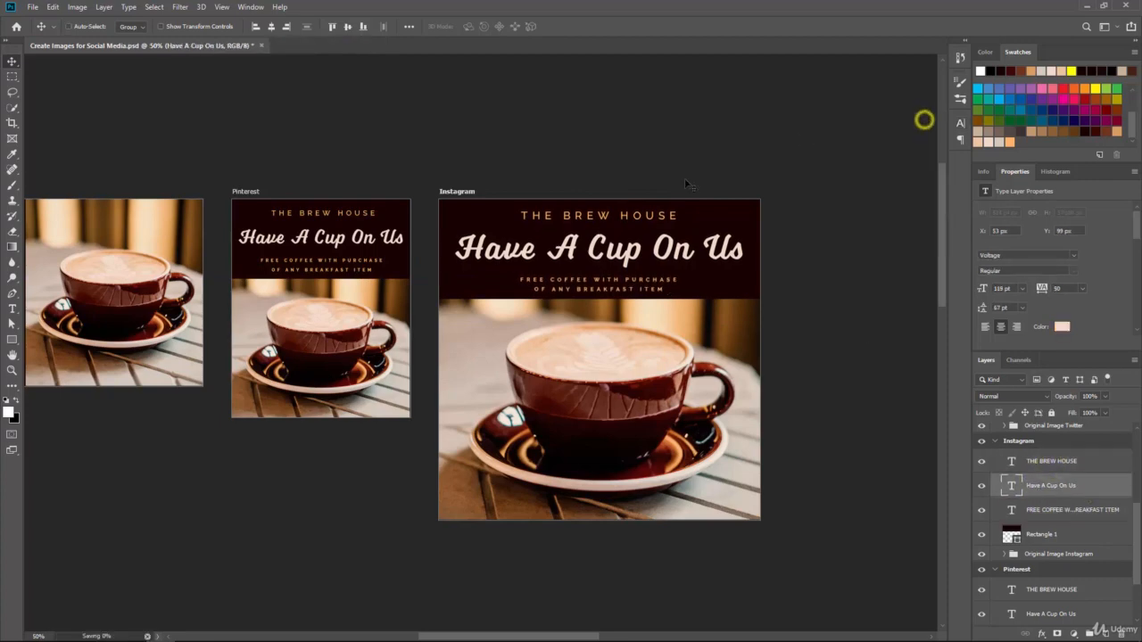
Collapse the artboards in the layer stack and reorder them as Twitter, Facebook, Pinterest and Instagram
click(995, 443)
click(994, 490)
scroll(263, 443, left, 3)
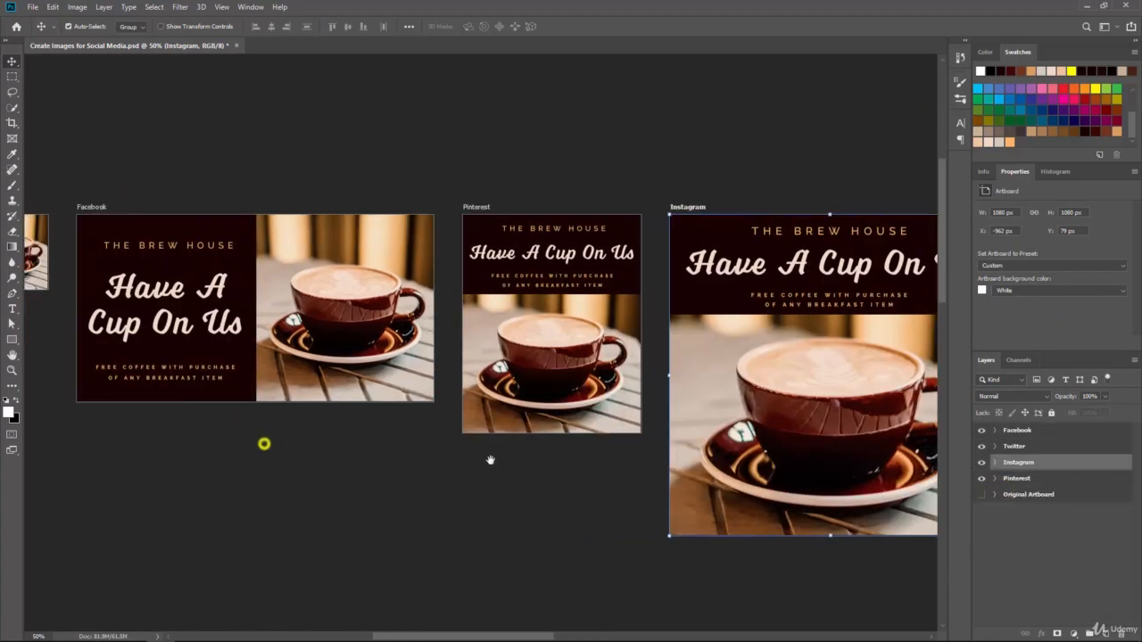
key(ctrl+minus)
drag(386, 434, 382, 412)
drag(1046, 447, 1046, 427)
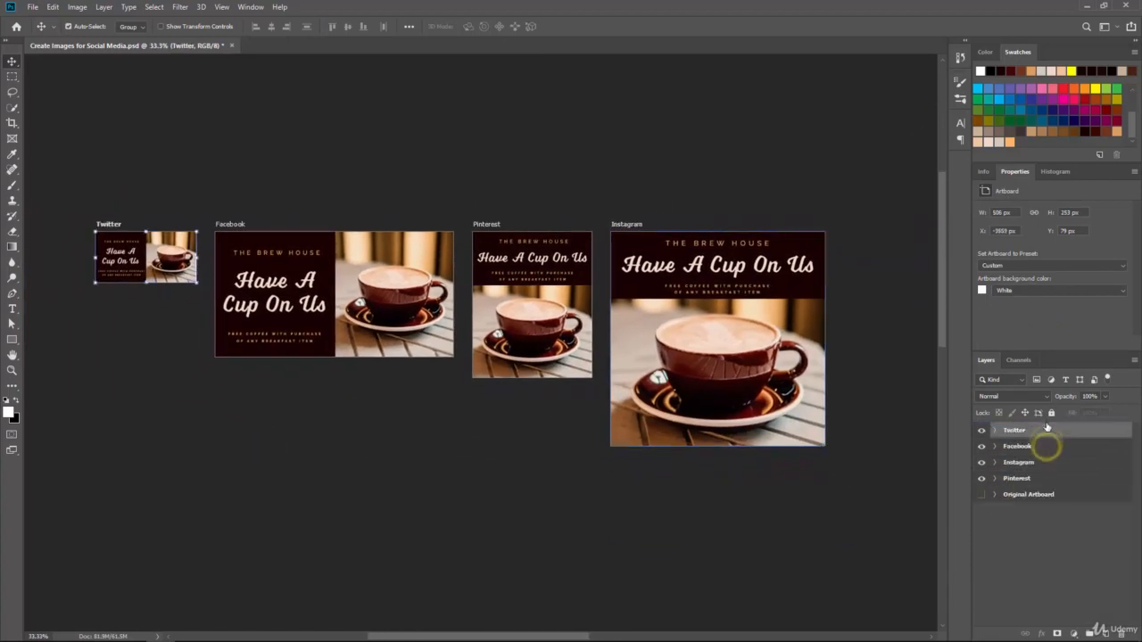
click(1046, 480)
drag(1048, 480, 1049, 455)
Examine the four finished artboards side by side in an enlarged workspace, then restore the panels
click(168, 182)
drag(168, 182, 183, 183)
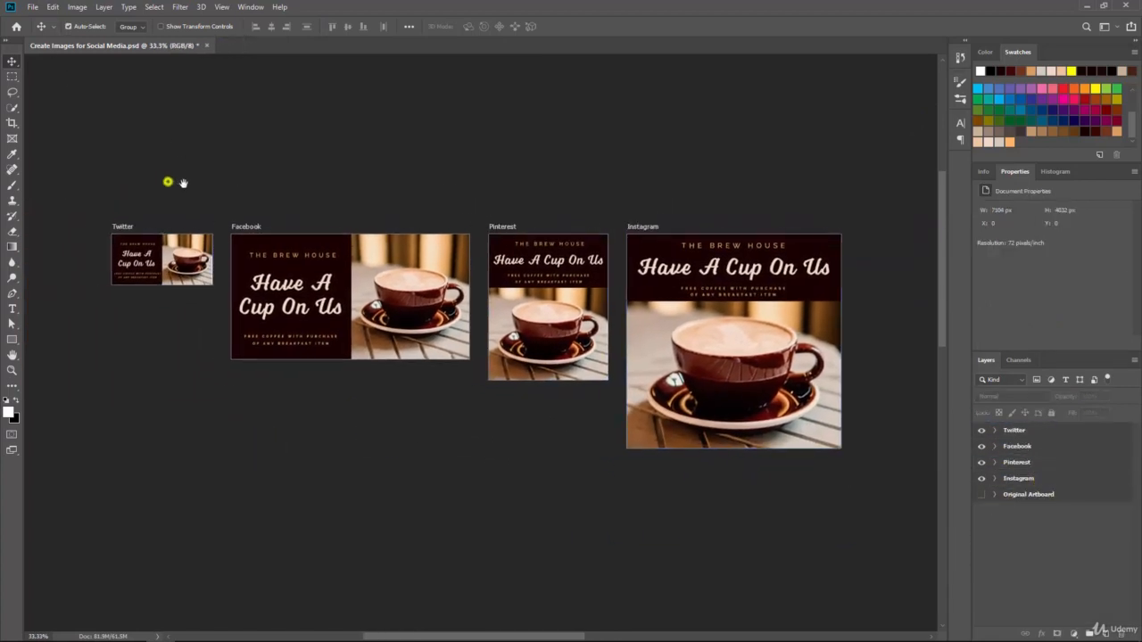
key(ctrl+plus)
click(1132, 43)
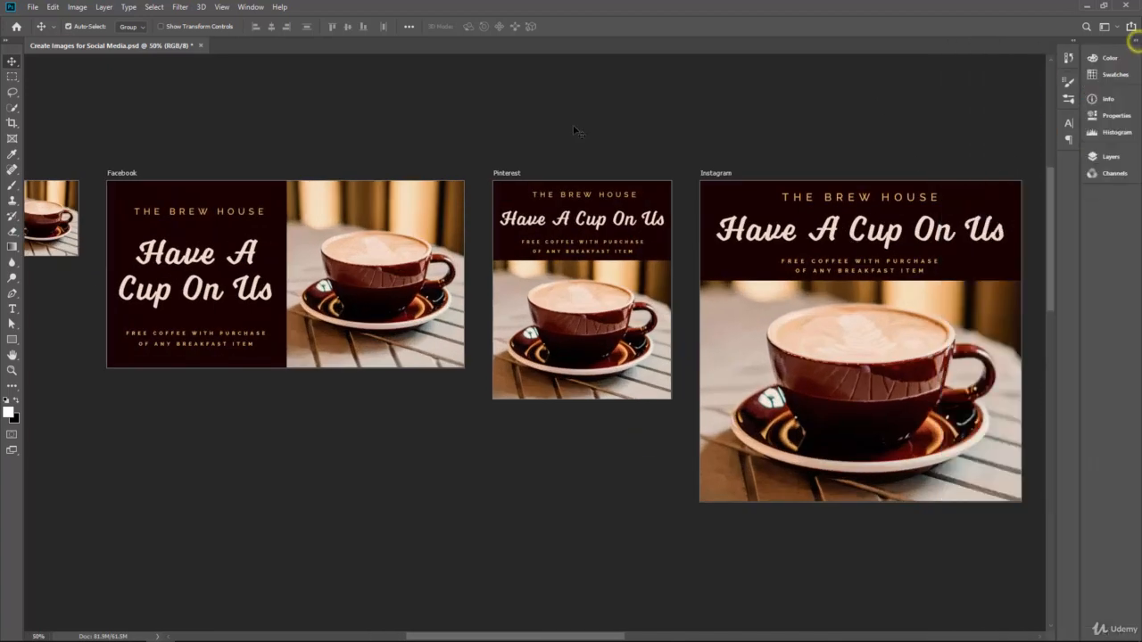
drag(577, 128, 613, 132)
key(ctrl+minus)
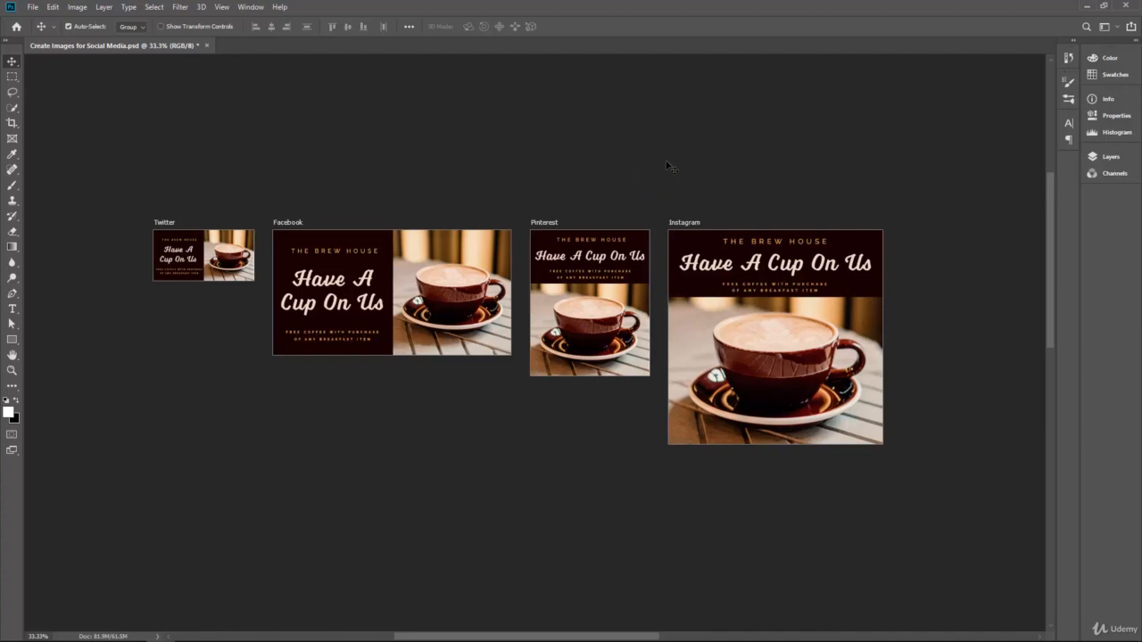
click(1133, 45)
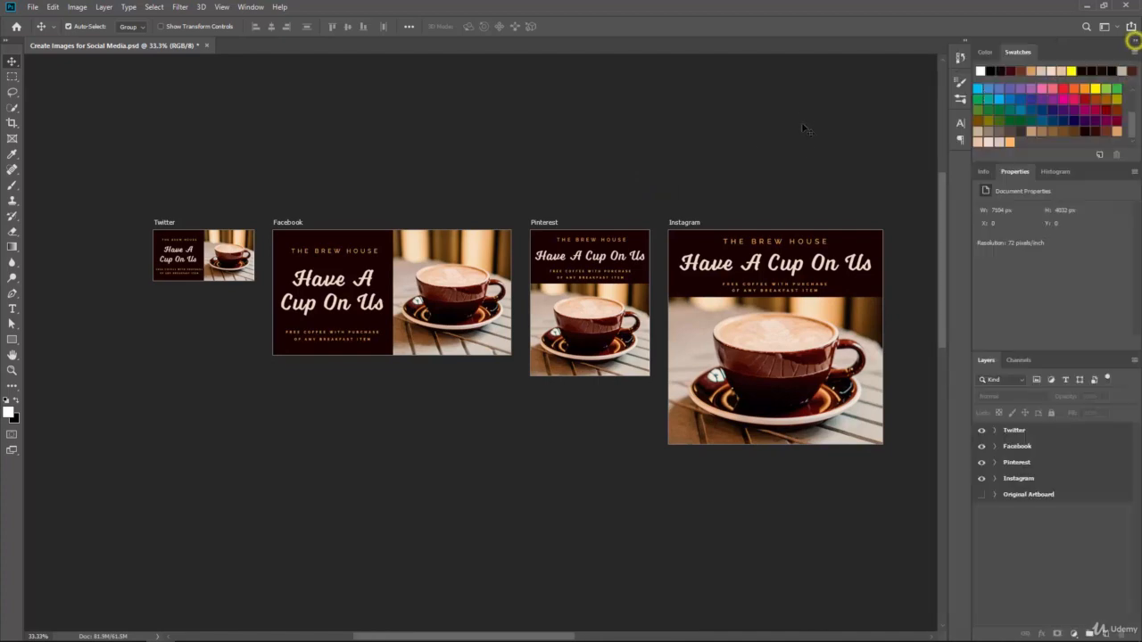